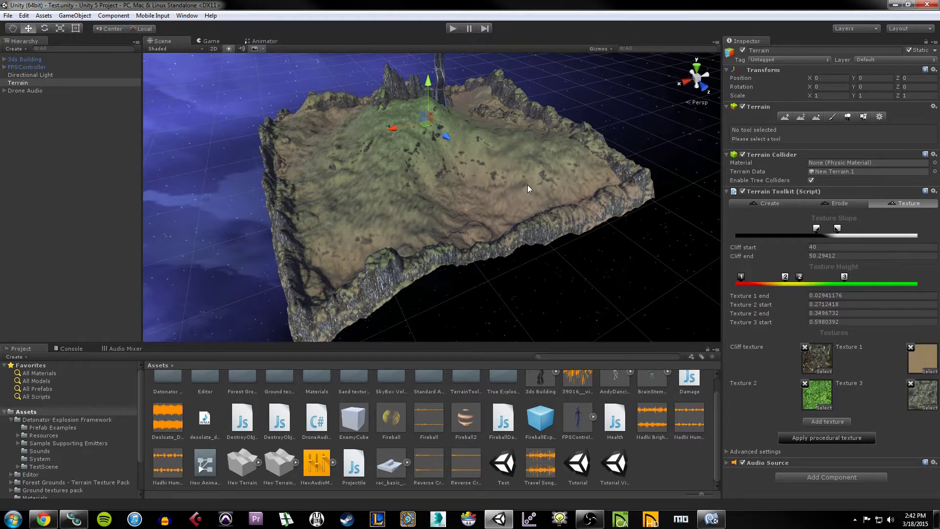
- Examine the finished sample terrain in the Test scene from several angles and distances
mouse_move(527, 184)
left_mouse_down("alt")
mouse_move(533, 204)
mouse_move(517, 193)
mouse_move(544, 147)
mouse_move(538, 139)
mouse_move(511, 154)
mouse_move(517, 187)
left_mouse_up("alt")
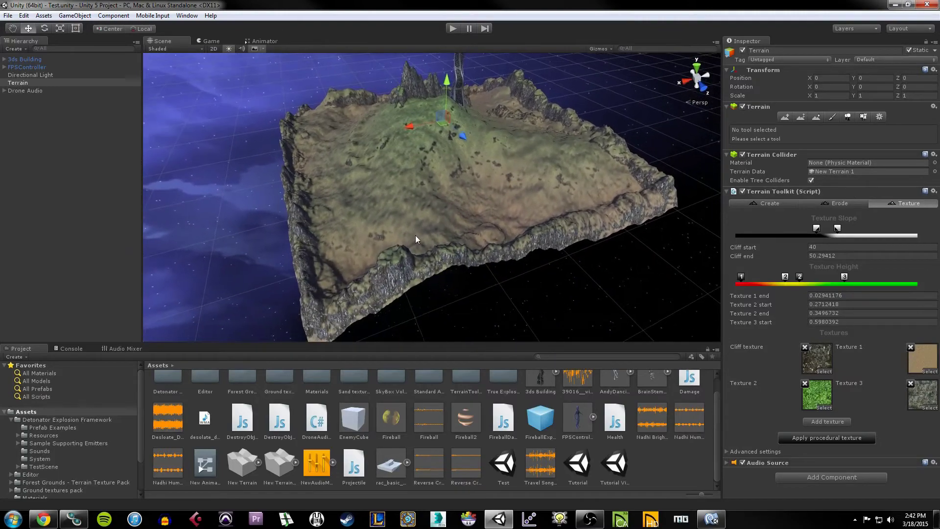
scroll(416, 236, "up", 6)
middle_click_drag(383, 207, 435, 223)
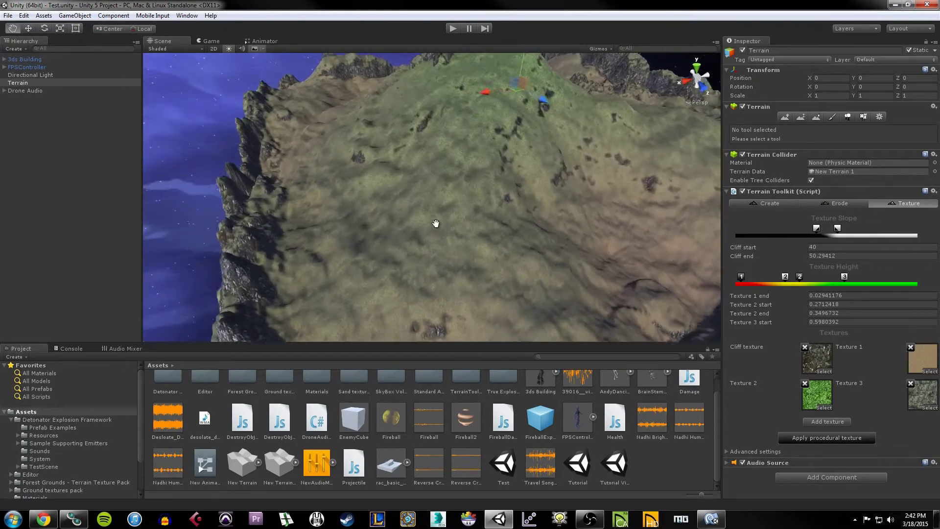
scroll(436, 223, "down", 8)
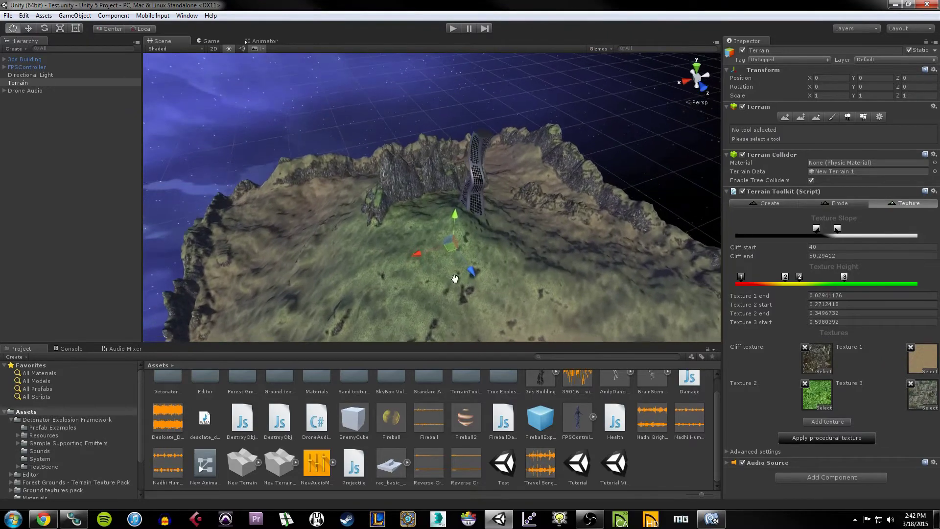
scroll(455, 279, "up", 8)
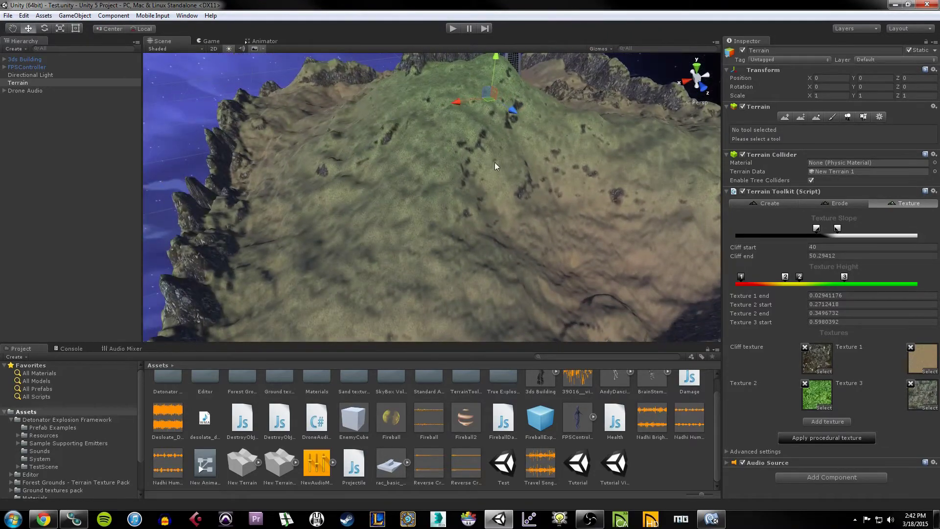
scroll(496, 169, "down", 8)
left_click_drag(496, 171, 491, 191, "alt")
- Open the Tutorial Video scene and focus the Scene view on the EnemyCube
double_click(615, 463)
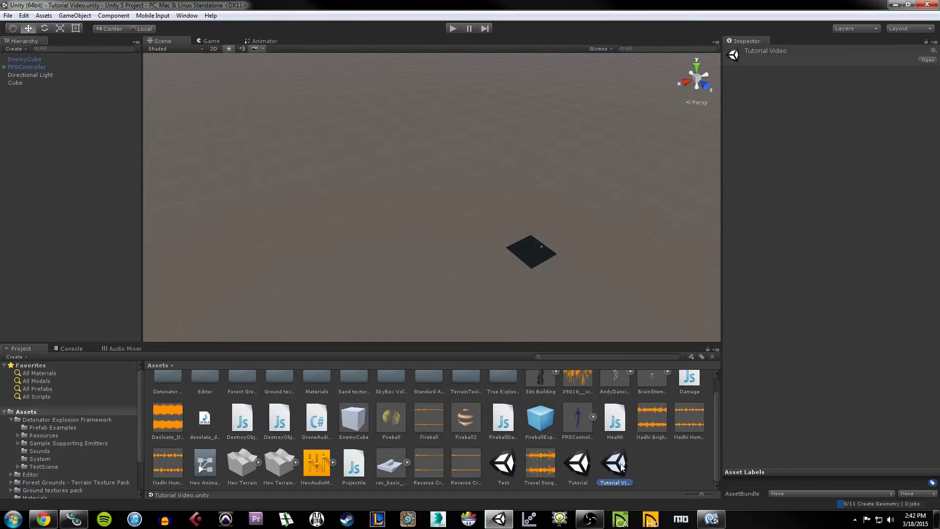
left_click(28, 75)
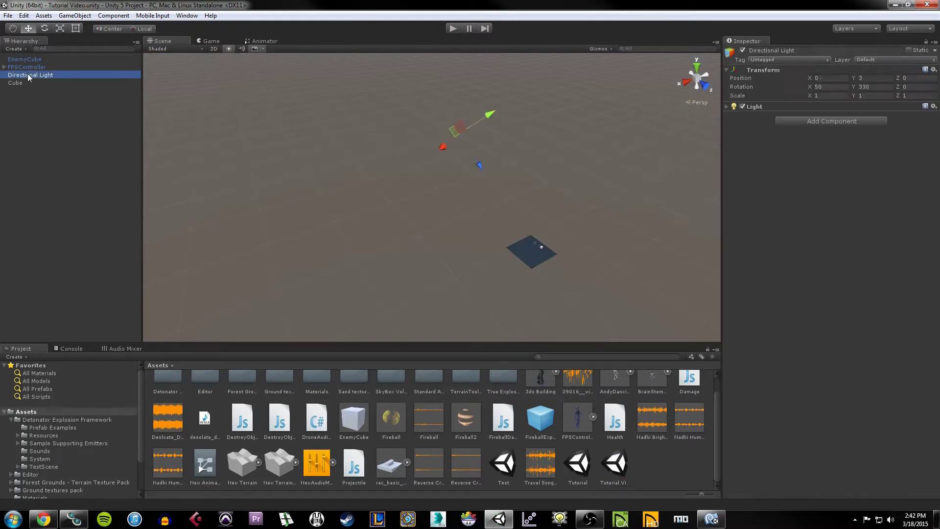
left_click(24, 82)
left_click(31, 76)
double_click(38, 60)
middle_click_drag(394, 186, 506, 147)
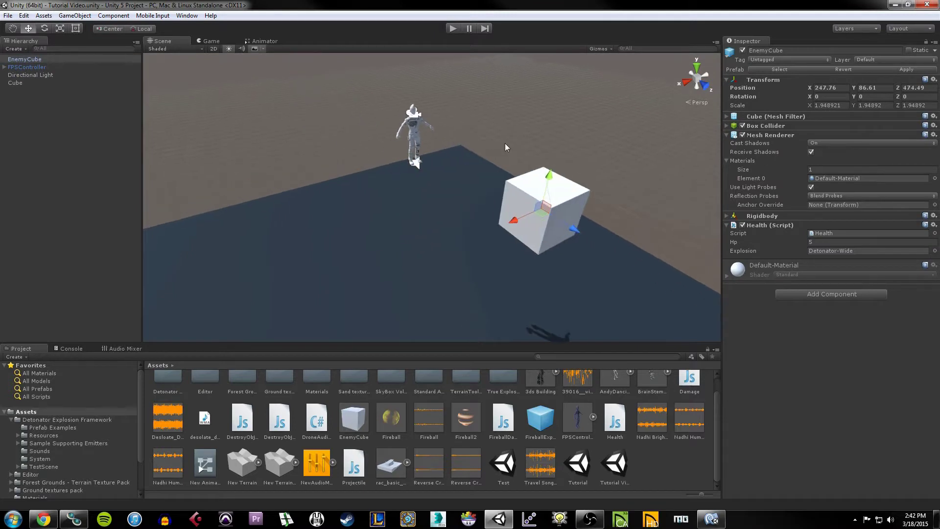
- Play-test the scene by firing a projectile at the EnemyCube, and stop play mode
left_click(453, 28)
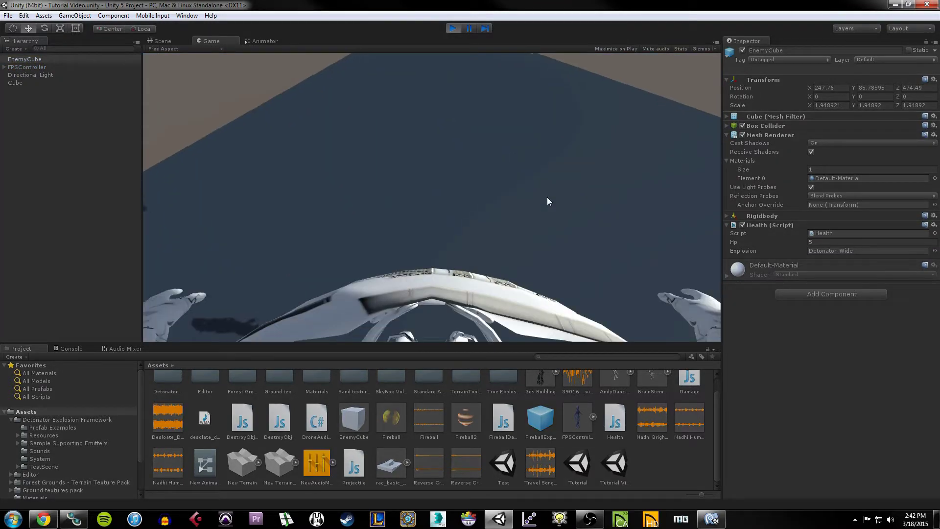
left_click(510, 177)
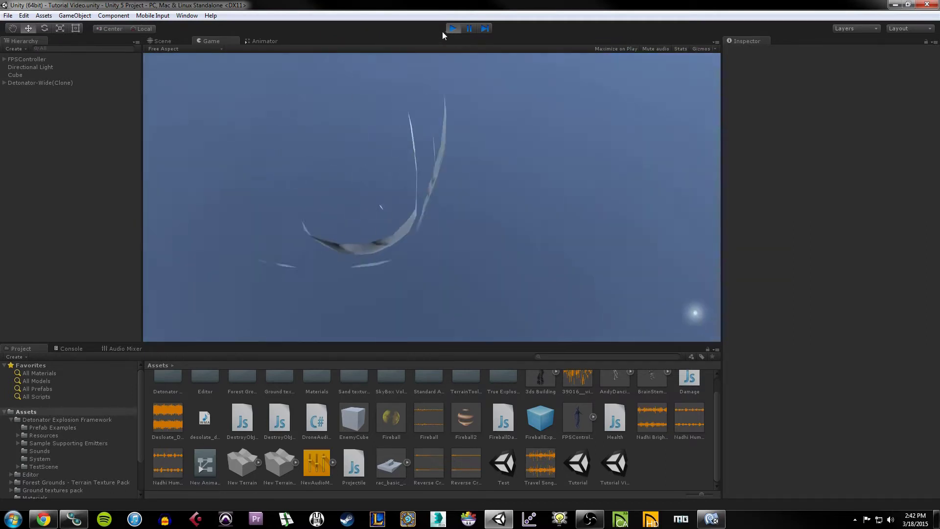
left_click(453, 28)
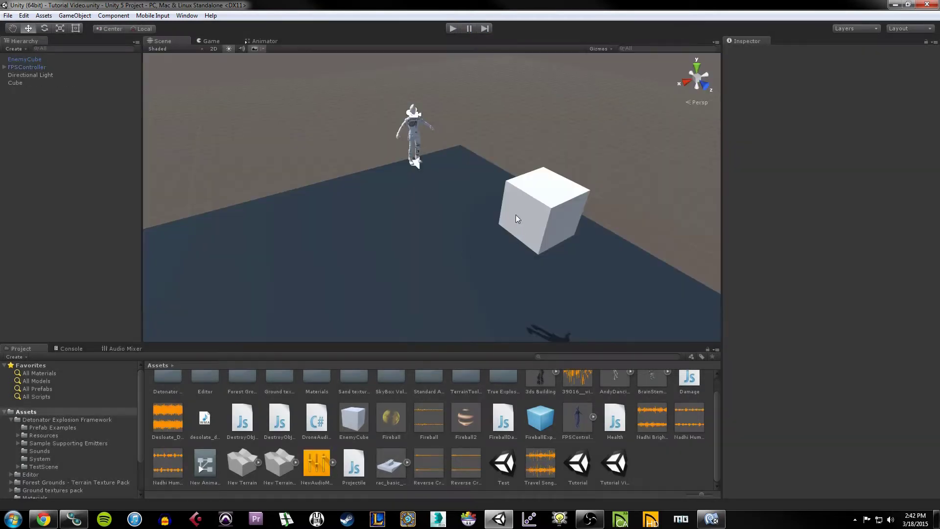
- Delete the flat navy Cube that serves as the floor beneath the player and the EnemyCube
scroll(514, 224, "down", 5)
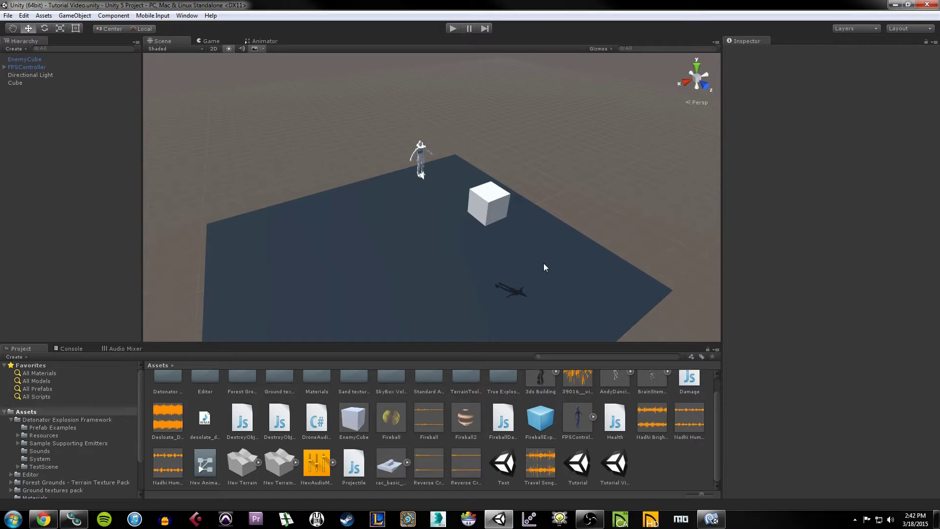
scroll(545, 264, "down", 5)
left_click(424, 223)
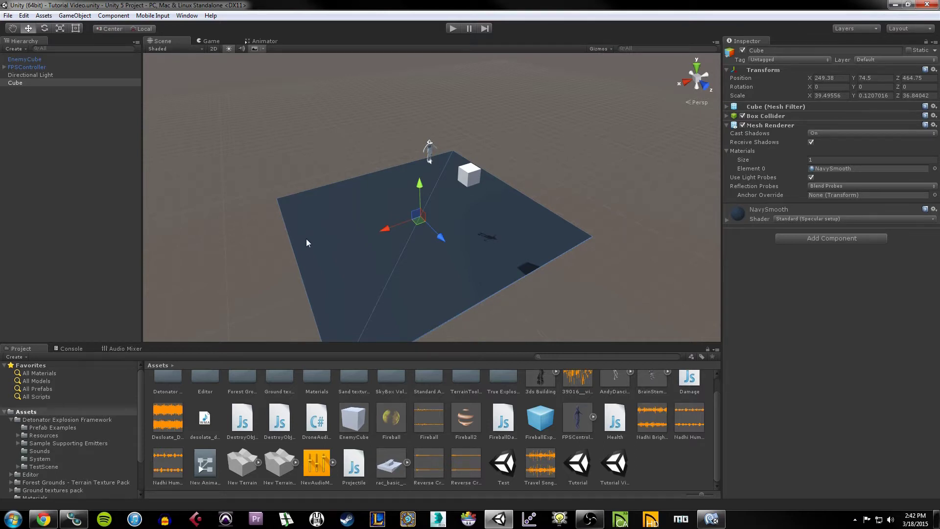
key("Delete")
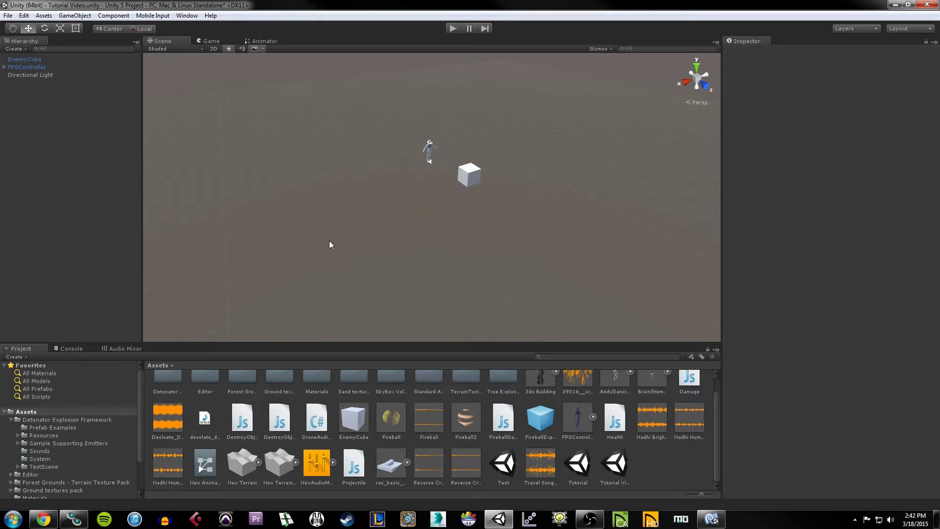
- Add a Terrain 3D object to the scene as the new ground and view its whole extent
left_click(74, 16)
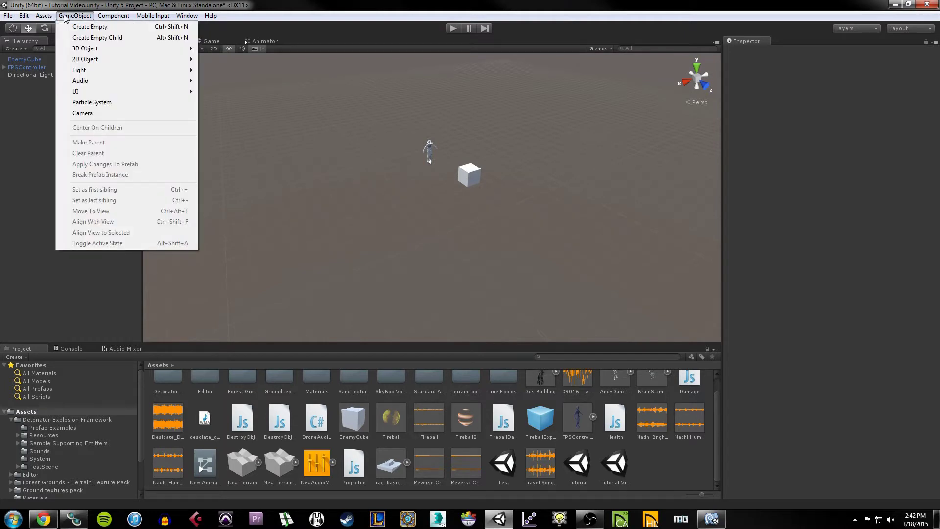
mouse_move(93, 49)
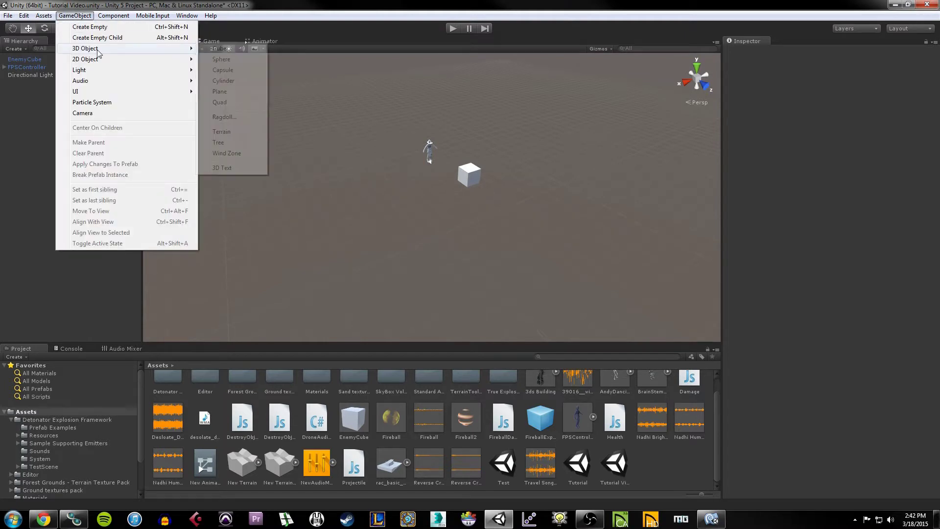
left_click(239, 132)
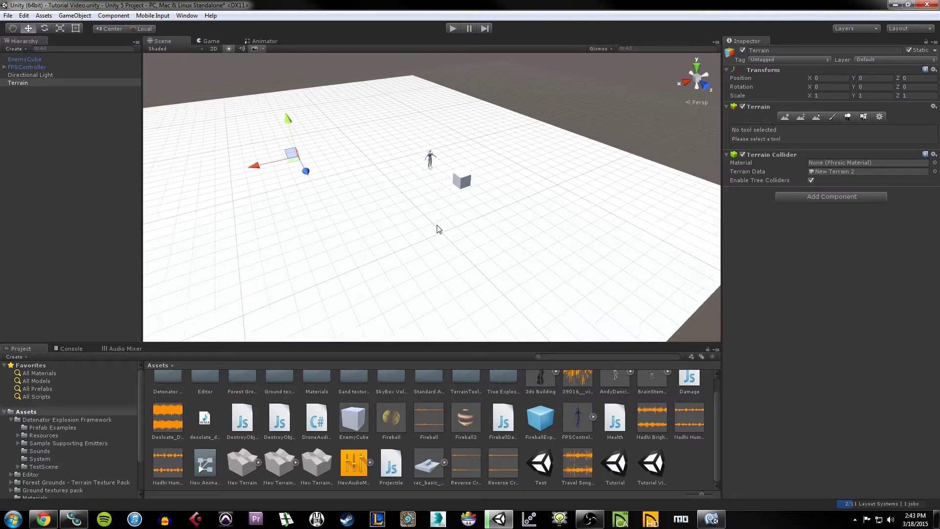
scroll(438, 228, "down", 8)
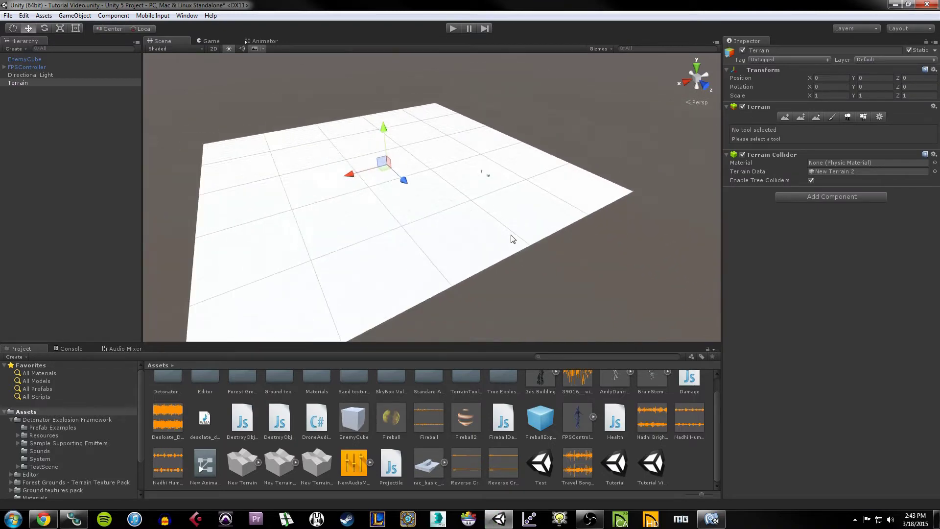
scroll(513, 239, "down", 2)
scroll(499, 235, "down", 2)
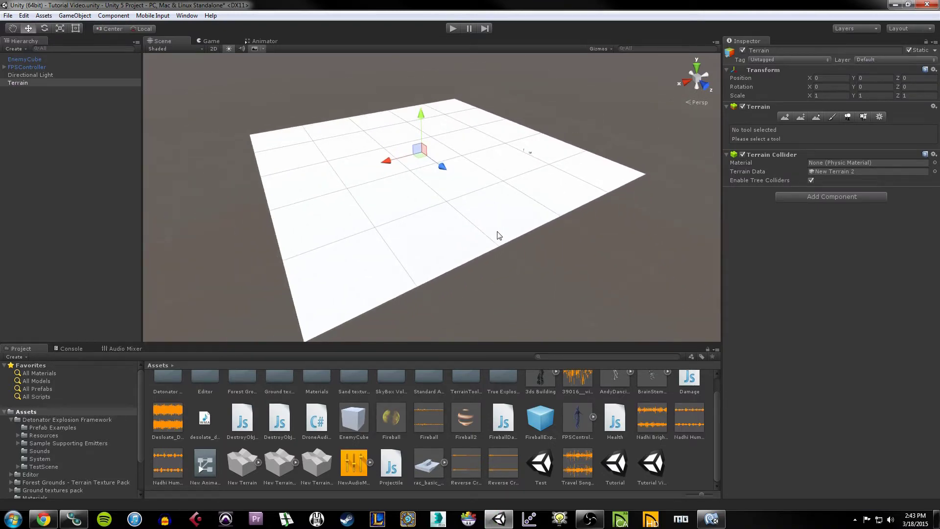
scroll(498, 236, "up", 3)
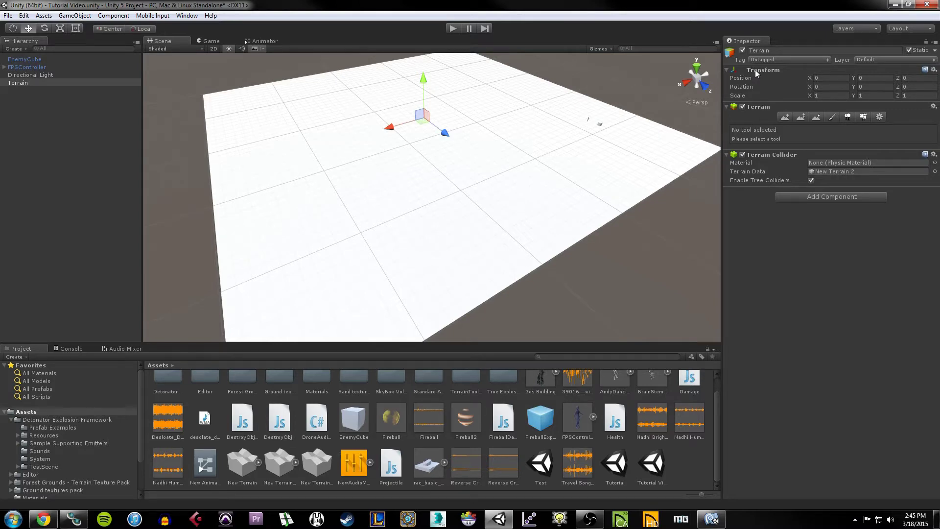
- Disable and re-enable the terrain's Terrain component and Terrain Collider component in turn
left_click(743, 107)
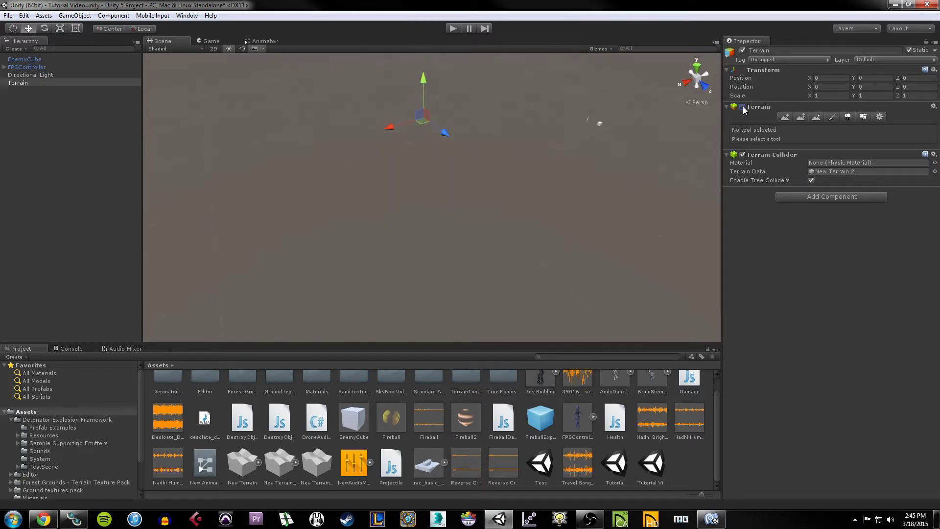
left_click(742, 107)
left_click(742, 155)
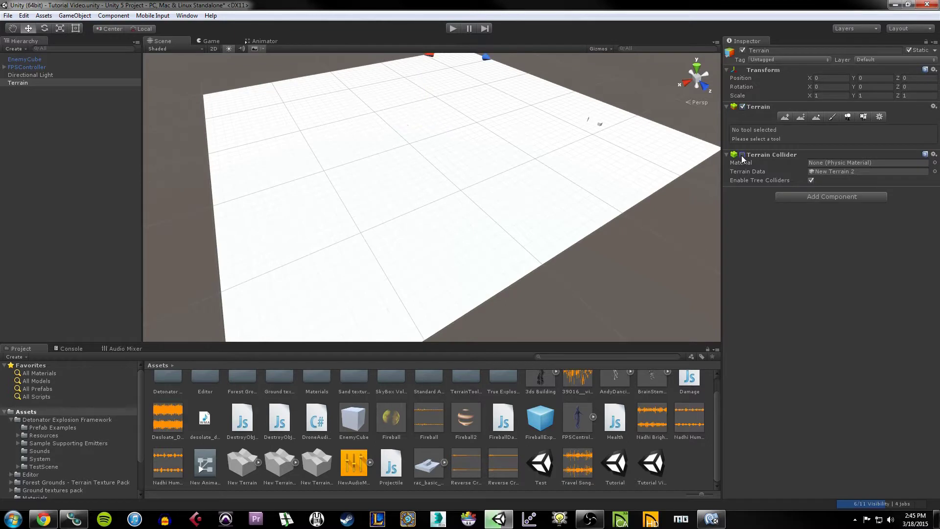
left_click(742, 155)
- Focus on the FPSController and play-test walking on the new terrain and shooting the EnemyCube, ending with play mode stopped
scroll(517, 111, "down", 2)
middle_click_drag(483, 122, 399, 104)
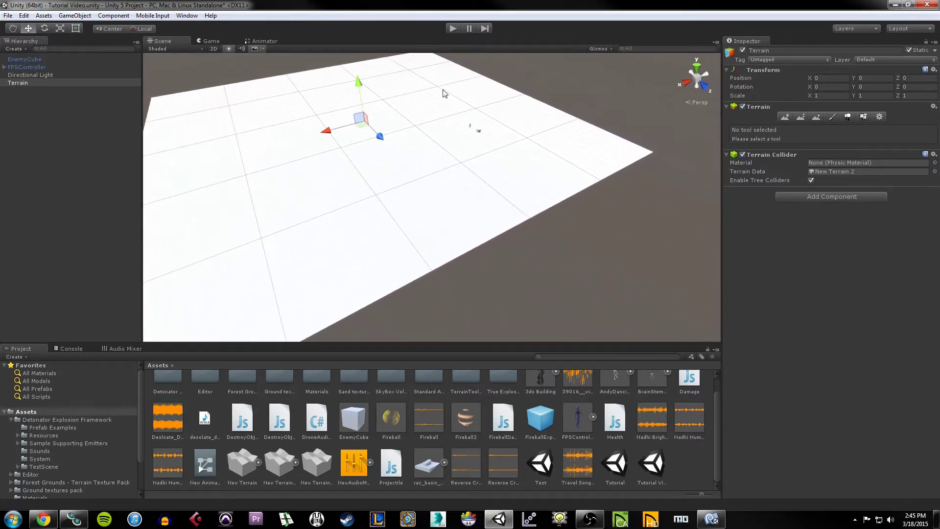
middle_click_drag(465, 134, 254, 128)
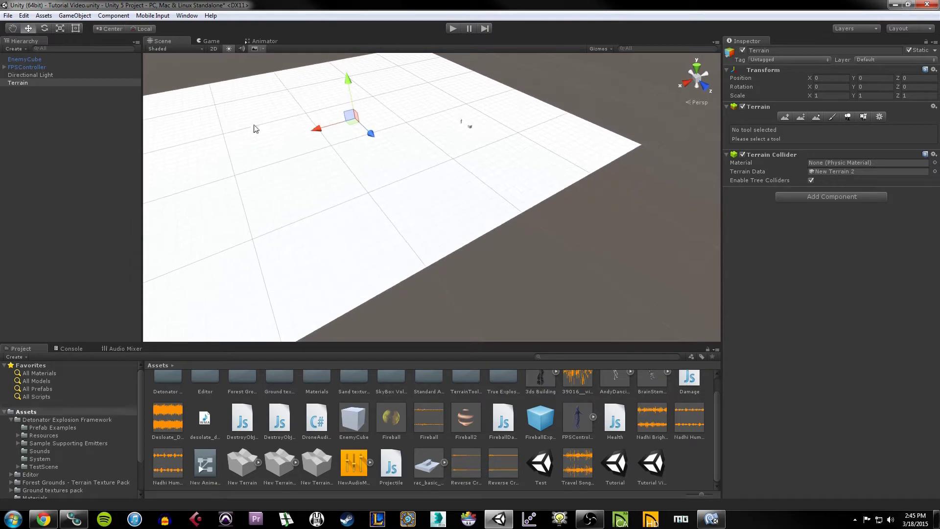
double_click(38, 67)
left_click_drag(496, 147, 539, 191, "alt")
left_click(453, 29)
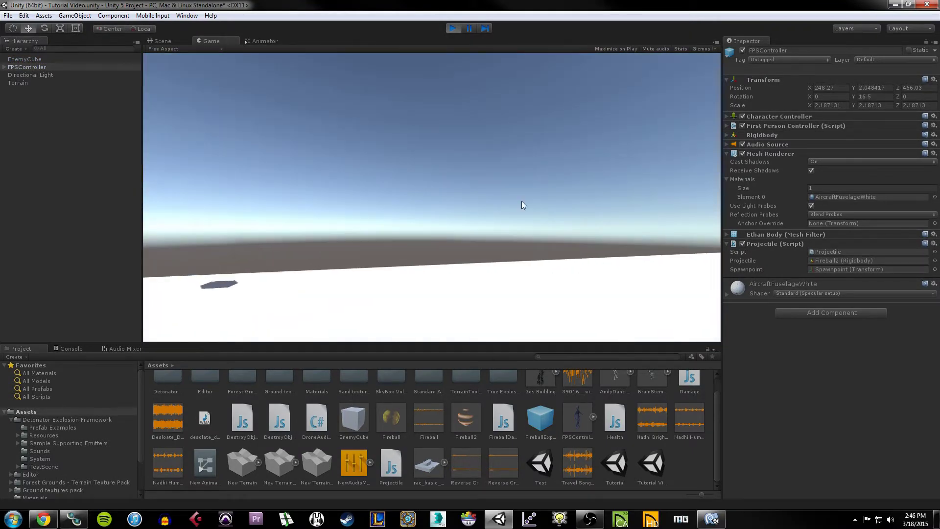
key("s")
key("a")
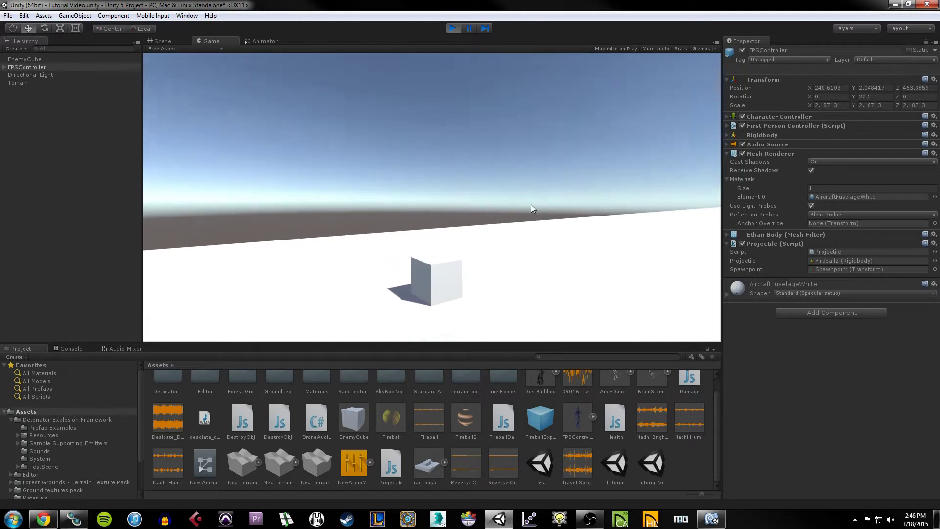
left_click(536, 213)
key("a")
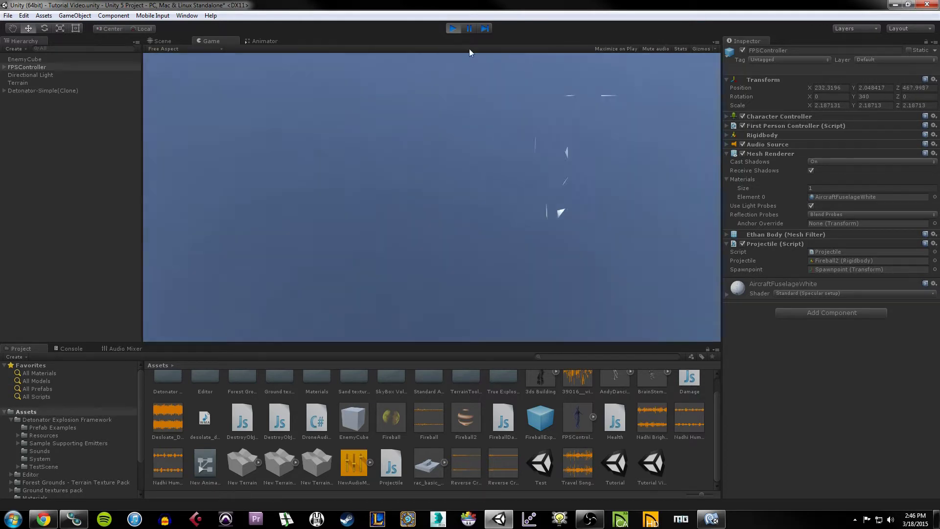
left_click(452, 28)
- Select the Terrain and frame it in the Scene view
middle_click_drag(489, 191, 522, 214)
left_click(474, 209)
left_click_drag(474, 209, 708, 149, "alt")
key("f")
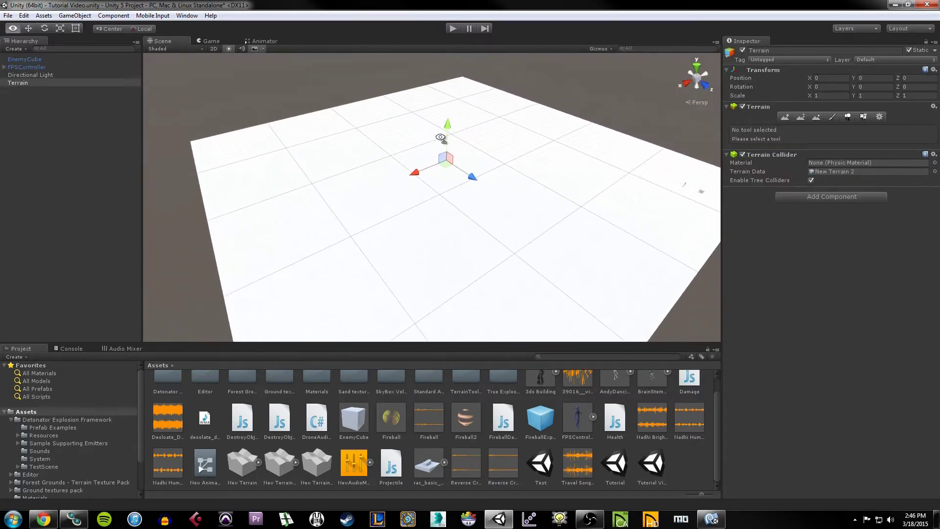
- Review each terrain tool from Raise / Lower Terrain through Paint Details, and examine the resolution values in Terrain Settings
left_click(785, 117)
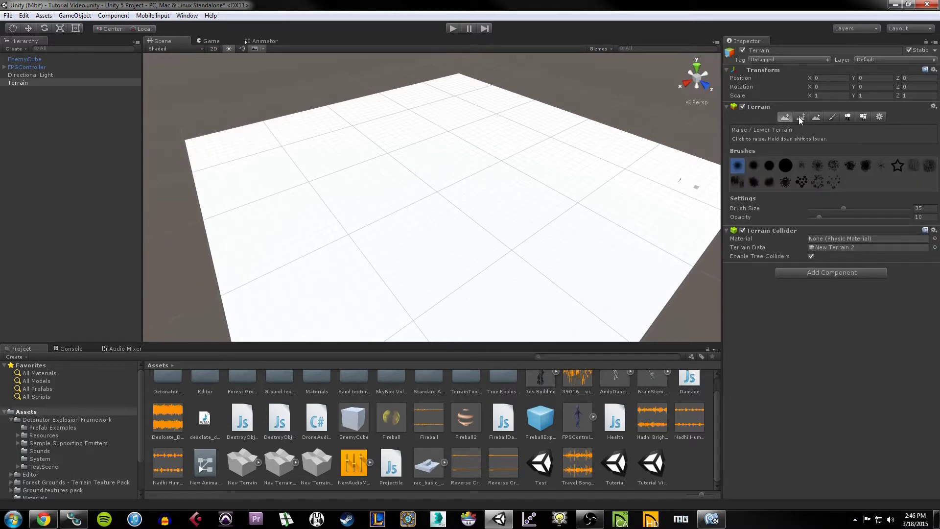
left_click(801, 117)
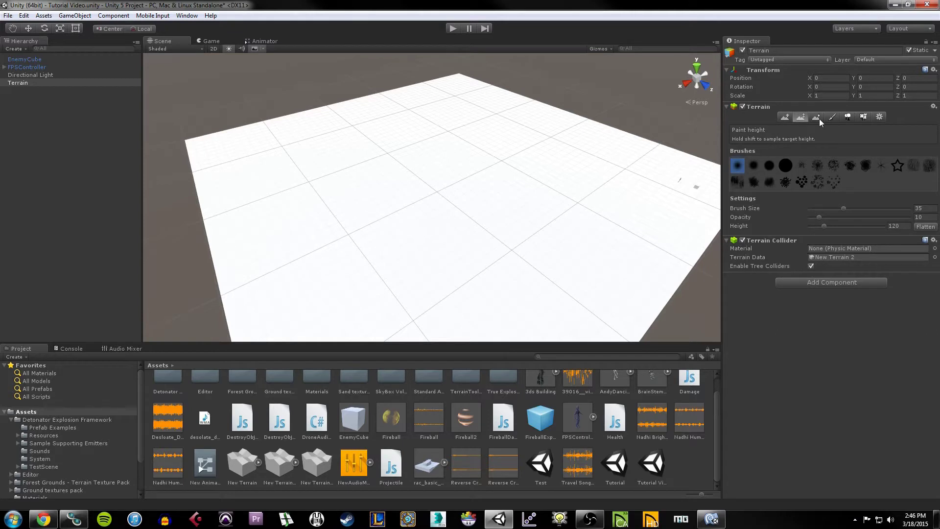
left_click(817, 118)
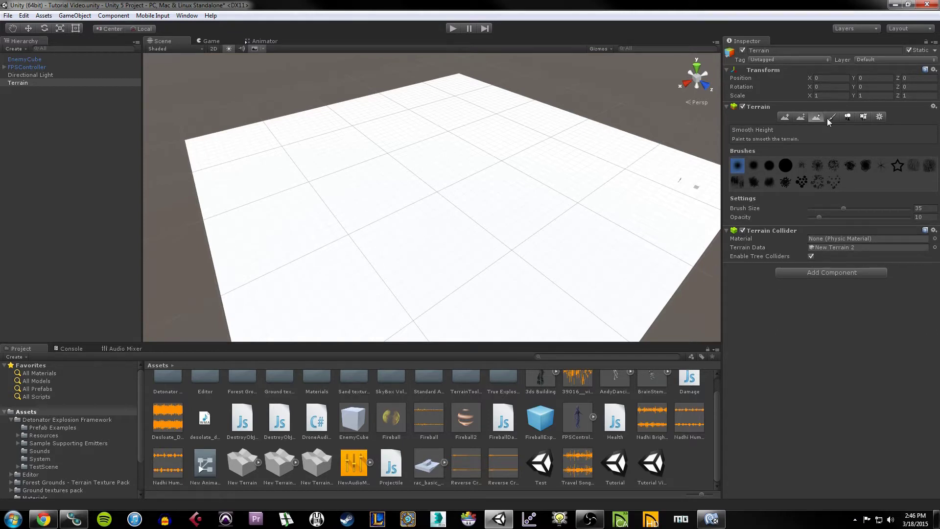
left_click(827, 118)
left_click(847, 117)
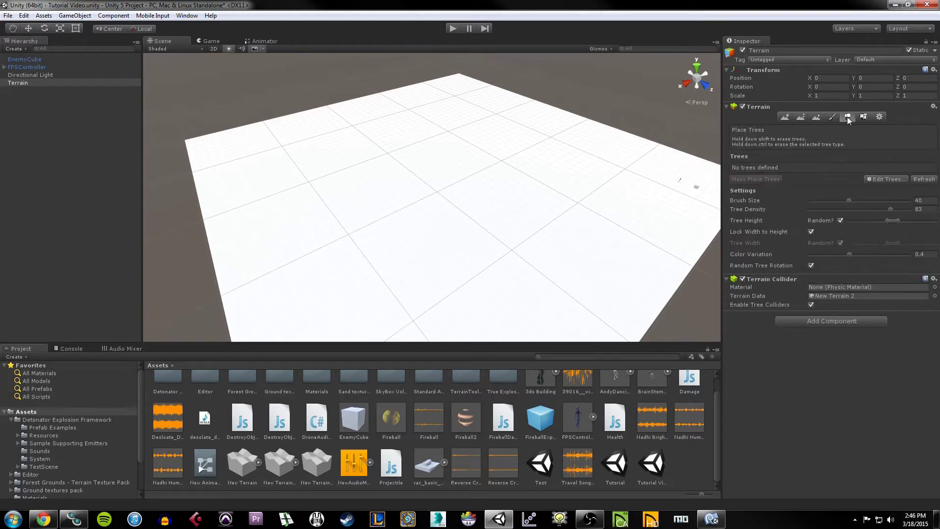
left_click(863, 118)
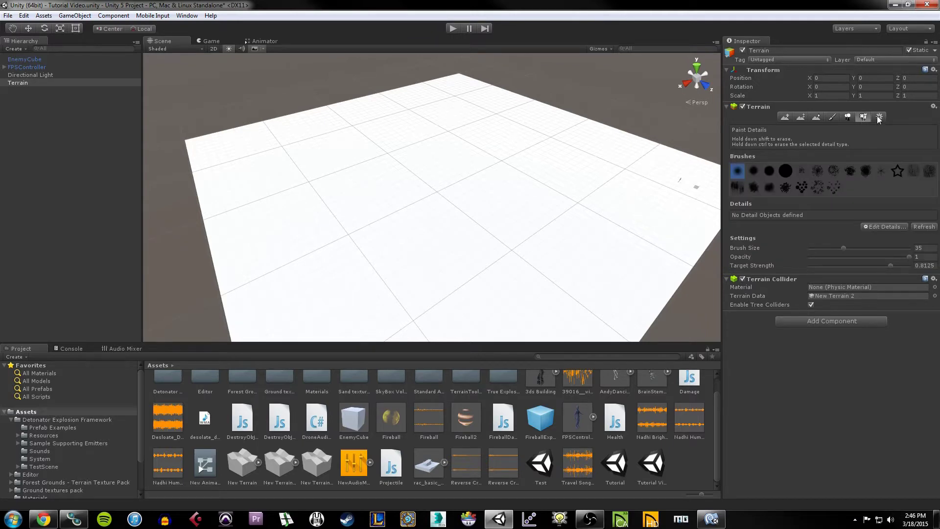
left_click(879, 118)
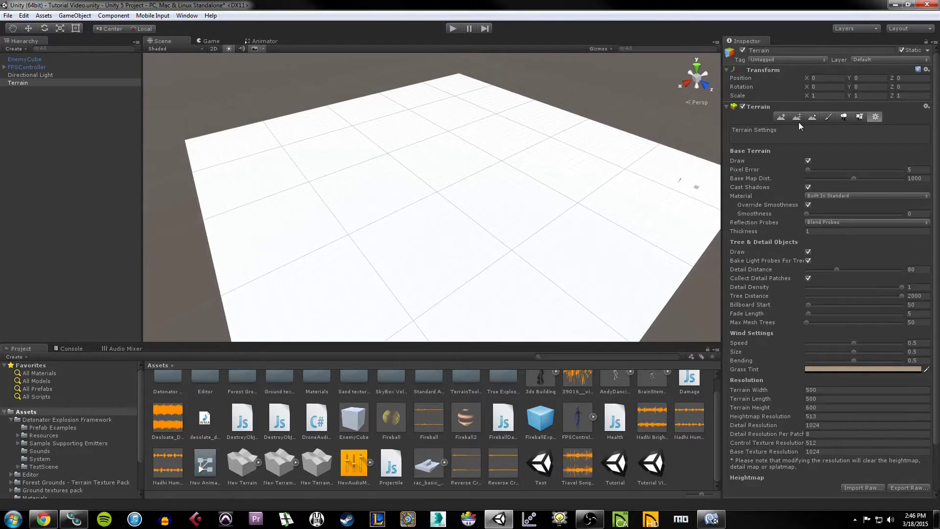
scroll(764, 312, "down", 3)
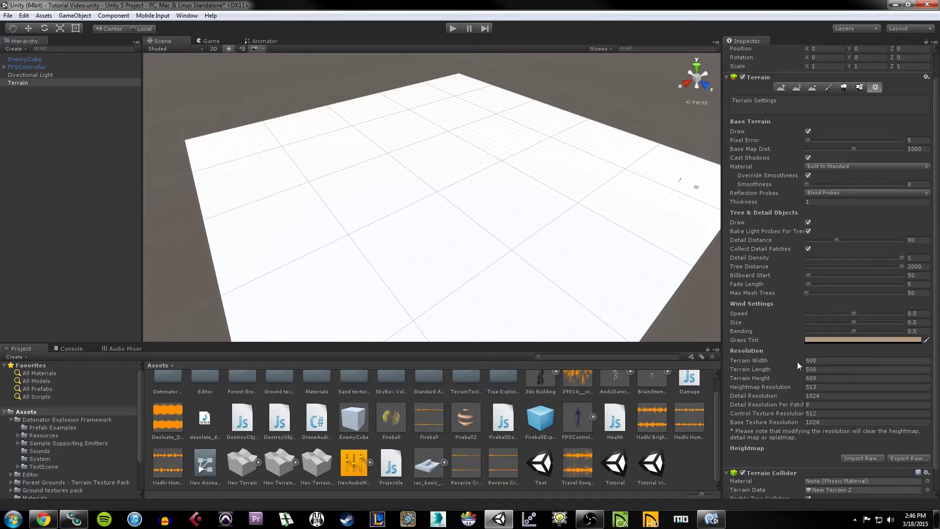
scroll(766, 361, "up", 3)
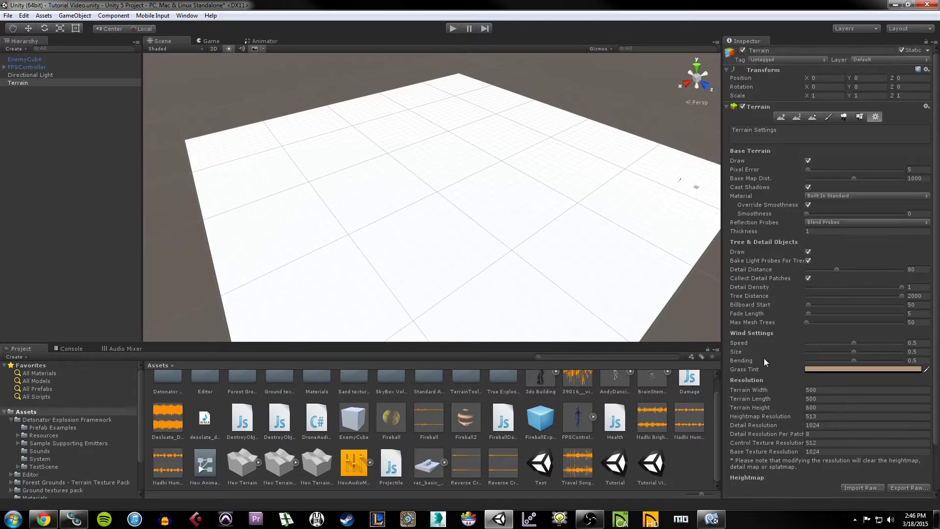
- Raise a group of hills across the middle of the terrain using the large solid round brush at size 59
left_click(782, 118)
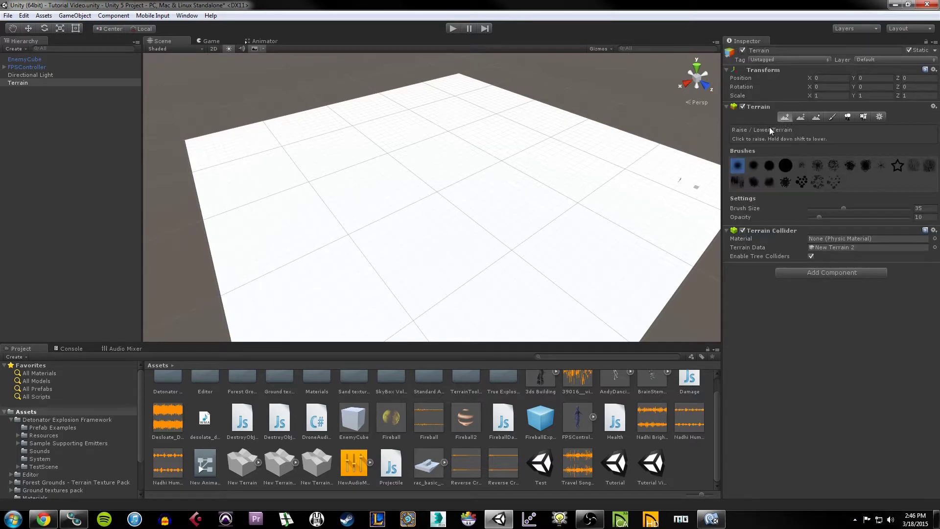
left_click(785, 166)
left_click(845, 208)
mouse_move(587, 212)
left_mouse_down()
mouse_move(533, 223)
mouse_move(445, 216)
mouse_move(397, 176)
mouse_move(409, 198)
mouse_move(459, 207)
mouse_move(503, 199)
mouse_move(521, 182)
mouse_move(431, 152)
mouse_move(390, 148)
mouse_move(339, 174)
left_mouse_up()
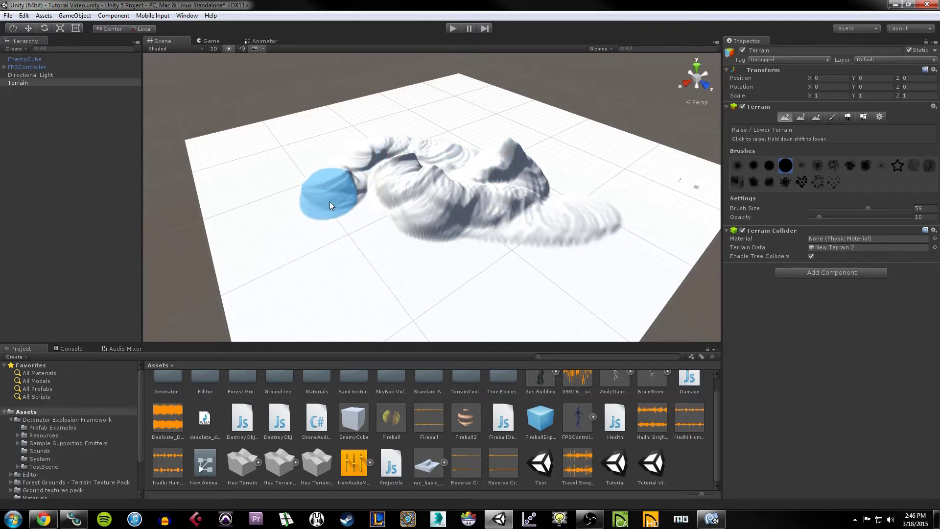
- Use Paint Height at height 120 to raise a plateau in the terrain's foreground, and smooth the central hills with Smooth Height
left_click(800, 117)
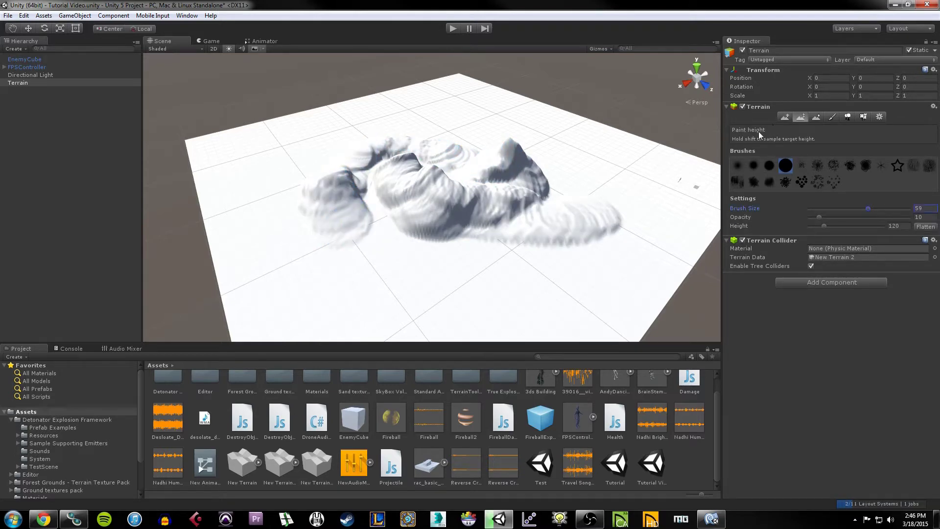
left_click_drag(544, 301, 345, 289)
left_click(816, 118)
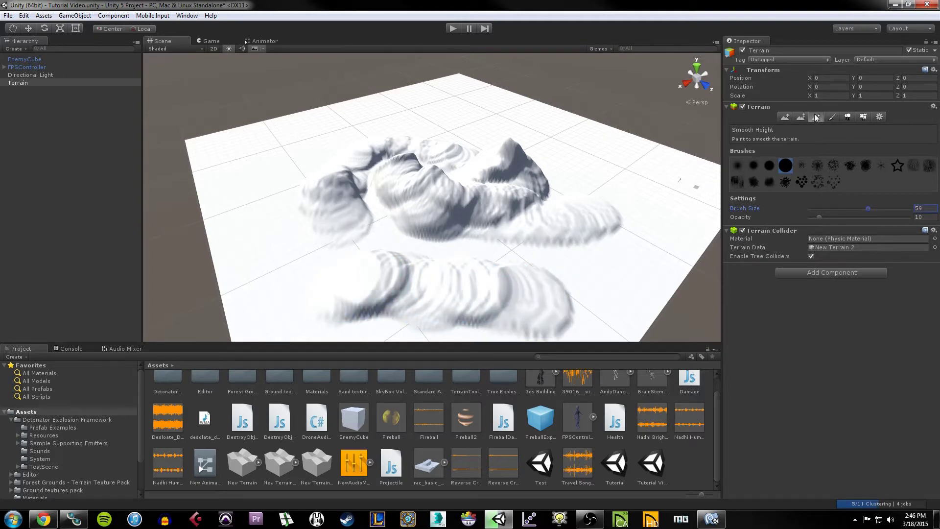
mouse_move(466, 215)
left_mouse_down()
mouse_move(532, 189)
mouse_move(427, 189)
mouse_move(438, 195)
mouse_move(392, 166)
left_mouse_up()
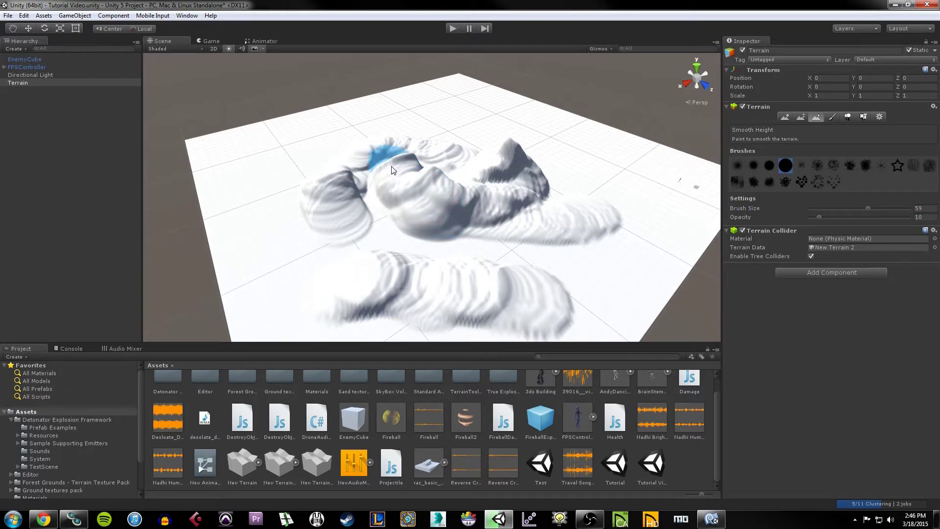
mouse_move(334, 215)
left_mouse_down()
mouse_move(441, 224)
mouse_move(515, 187)
mouse_move(510, 164)
mouse_move(490, 174)
mouse_move(527, 188)
mouse_move(545, 219)
mouse_move(535, 263)
left_mouse_up()
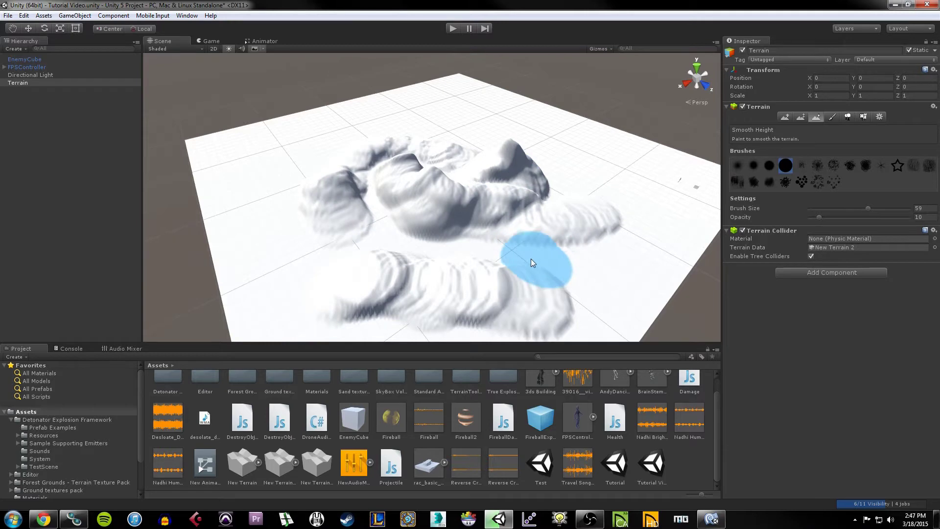
- Add the green grassy "diffuse" texture as the terrain's base texture with a tile size of 15 by 15
left_click(833, 117)
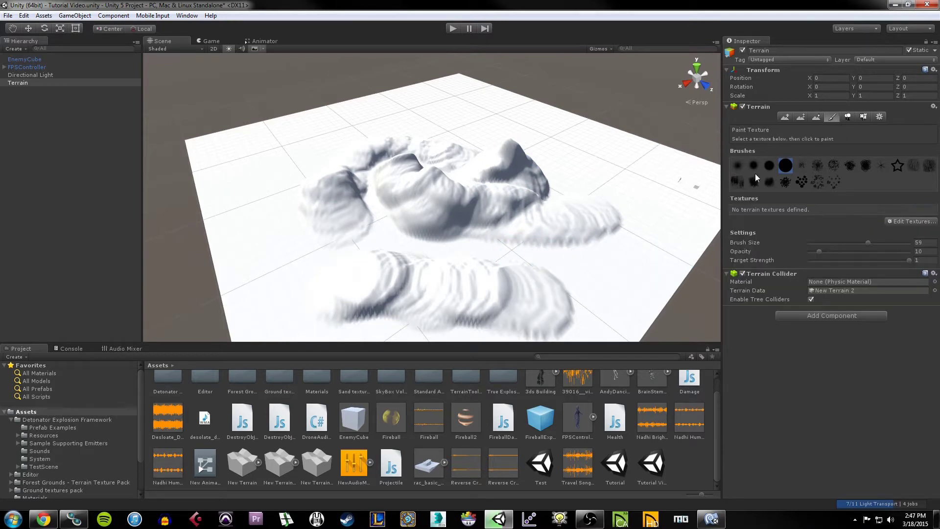
left_click(884, 224)
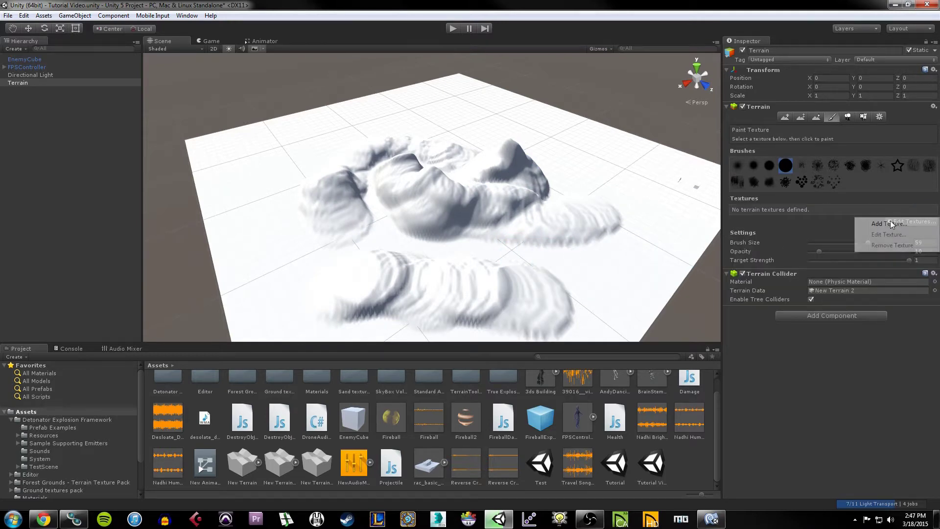
left_click(881, 229)
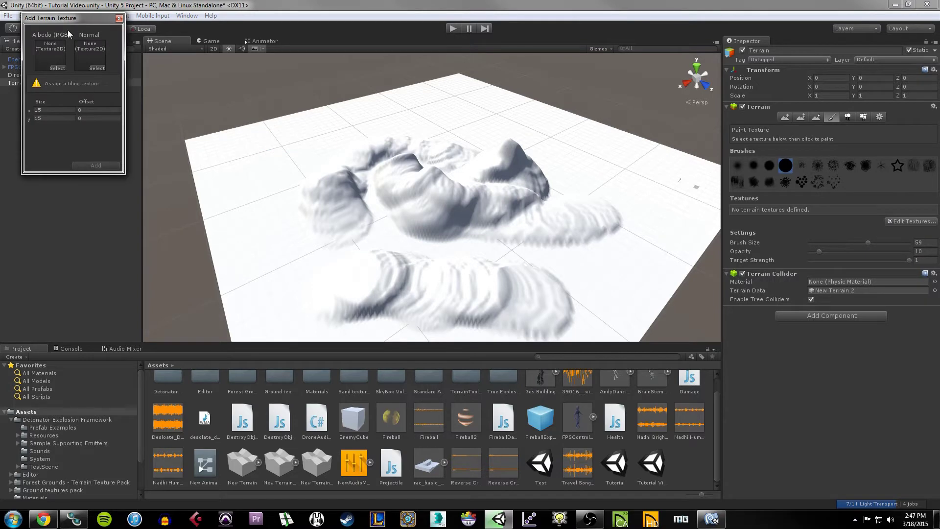
left_click(58, 68)
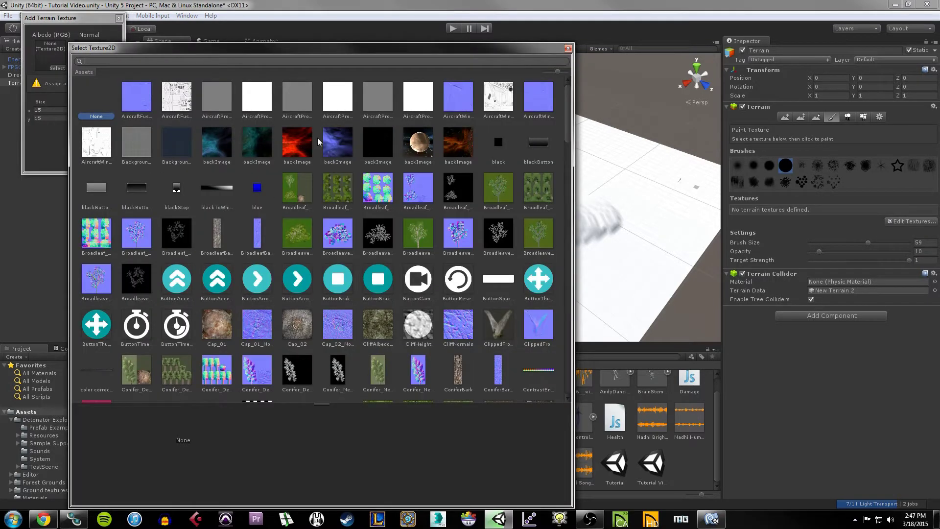
scroll(432, 205, "down", 1)
scroll(432, 204, "down", 1)
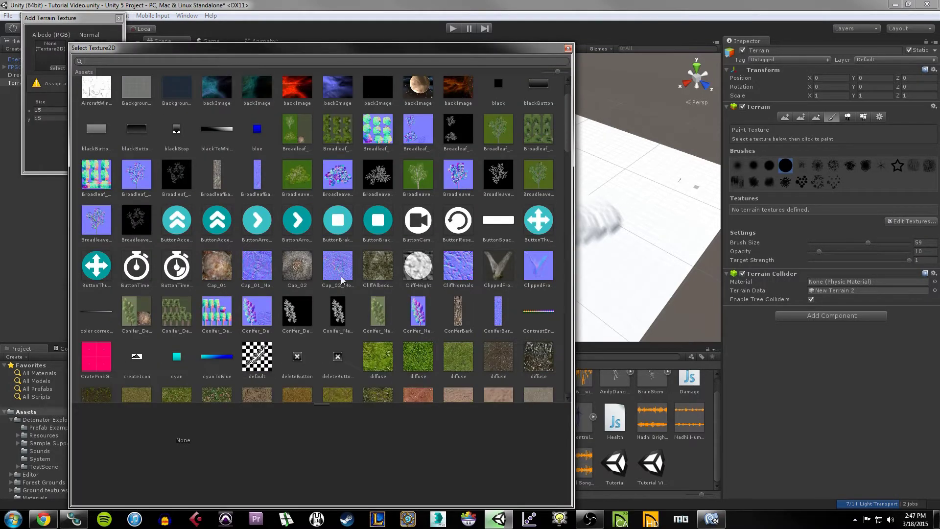
scroll(253, 278, "down", 4)
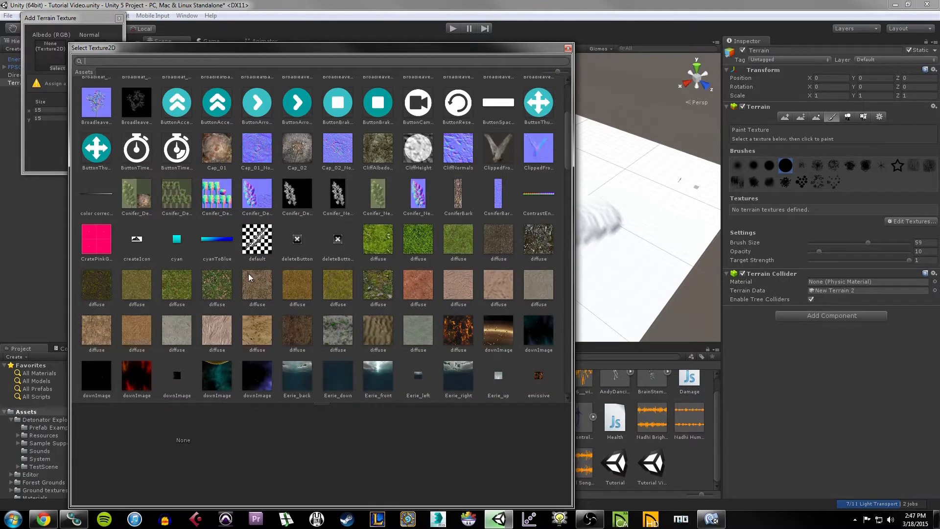
double_click(223, 282)
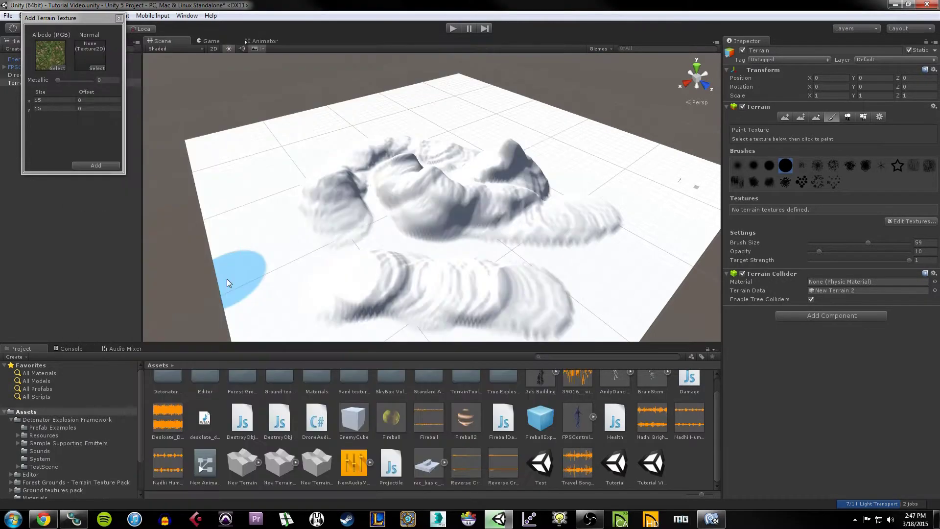
left_click(103, 167)
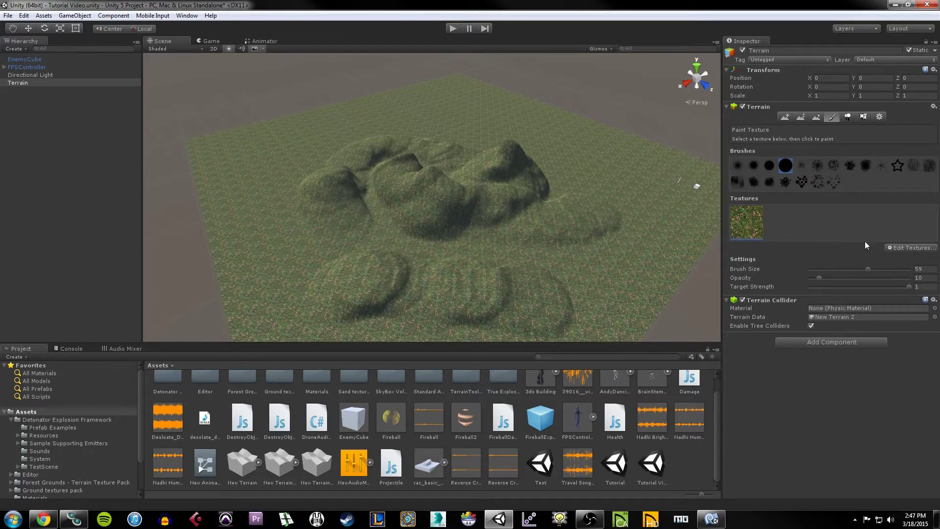
- Add the brown dirt "diffuse" texture as a second terrain texture and paint it over and around the hills
left_click(907, 248)
left_click(900, 252)
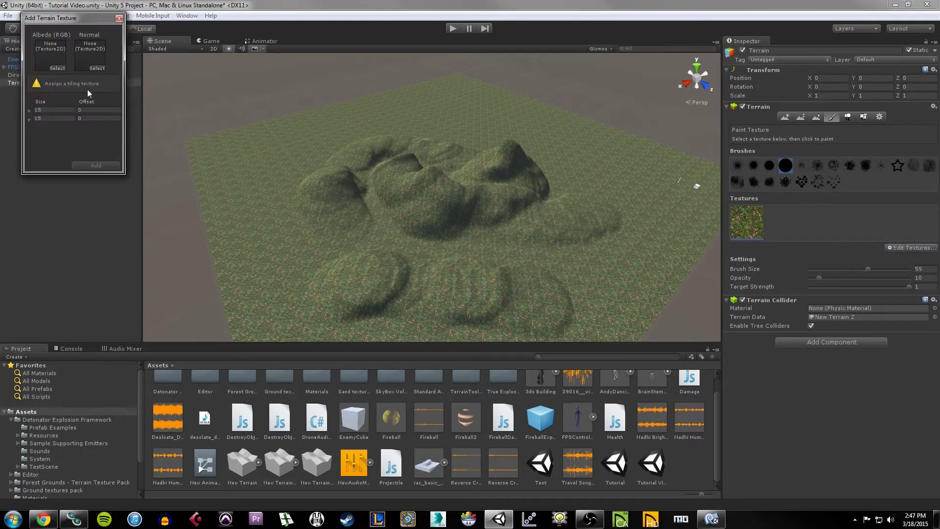
left_click(57, 68)
scroll(263, 273, "down", 3)
scroll(264, 274, "down", 5)
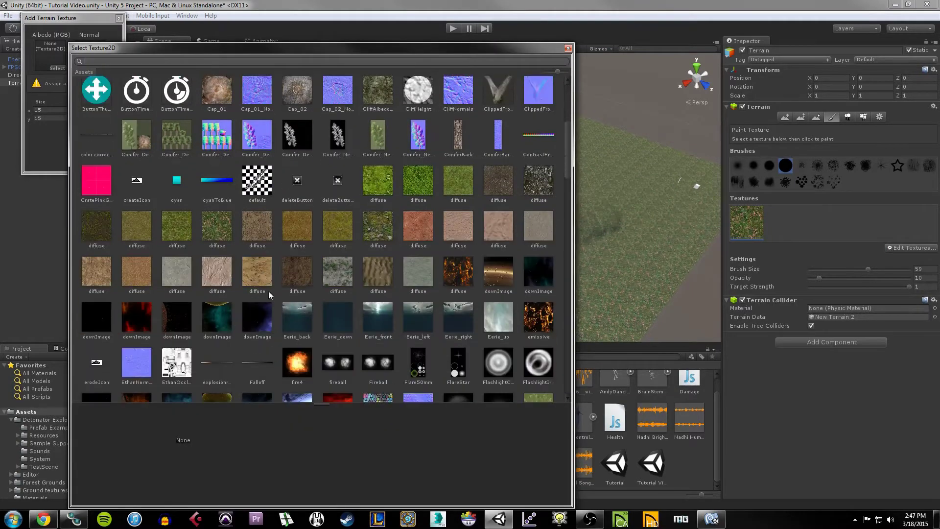
double_click(263, 275)
left_click(95, 166)
left_click(783, 225)
mouse_move(600, 226)
left_mouse_down()
mouse_move(466, 242)
mouse_move(274, 227)
mouse_move(424, 177)
left_mouse_up()
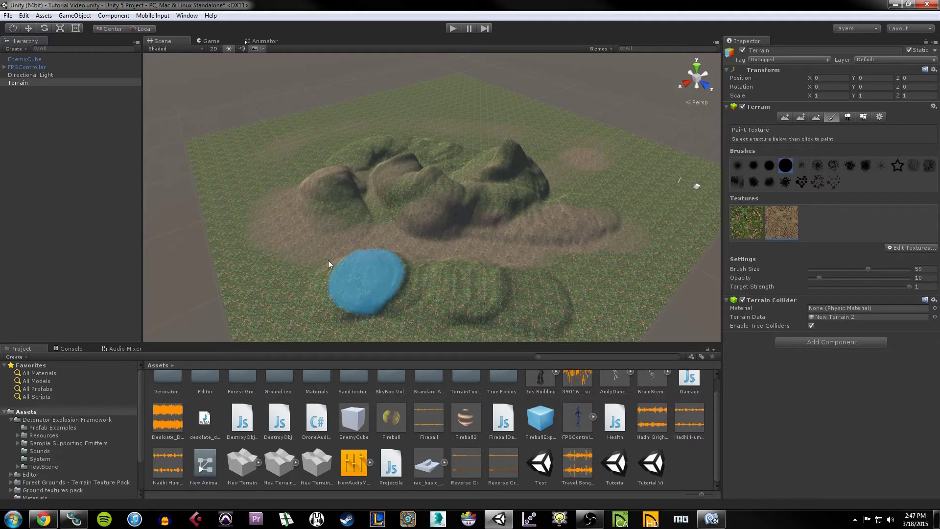
- Remove both the grass and the dirt texture from the terrain
left_click(898, 251)
left_click(897, 275)
left_click(906, 249)
left_click(907, 274)
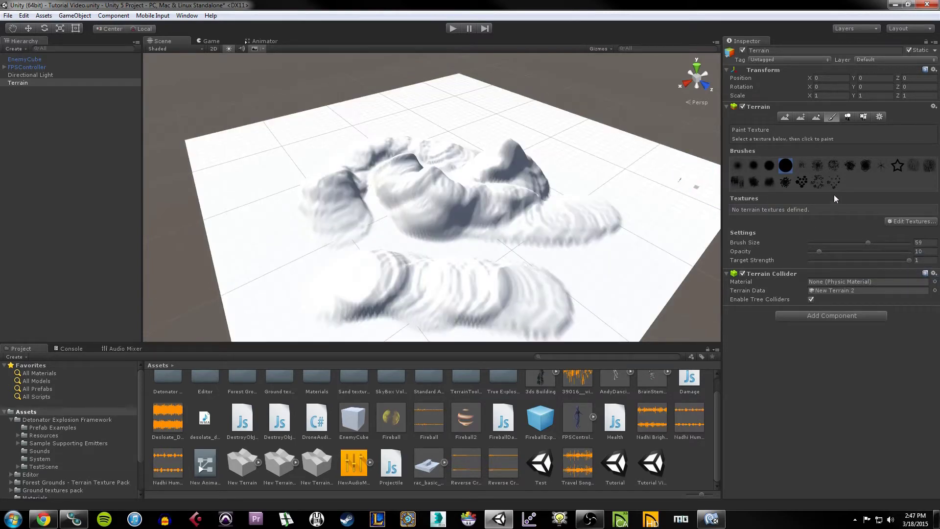
- Undo the texture and sculpting changes until the terrain is flat and untextured again
key("ctrl+z")
key("ctrl+z")
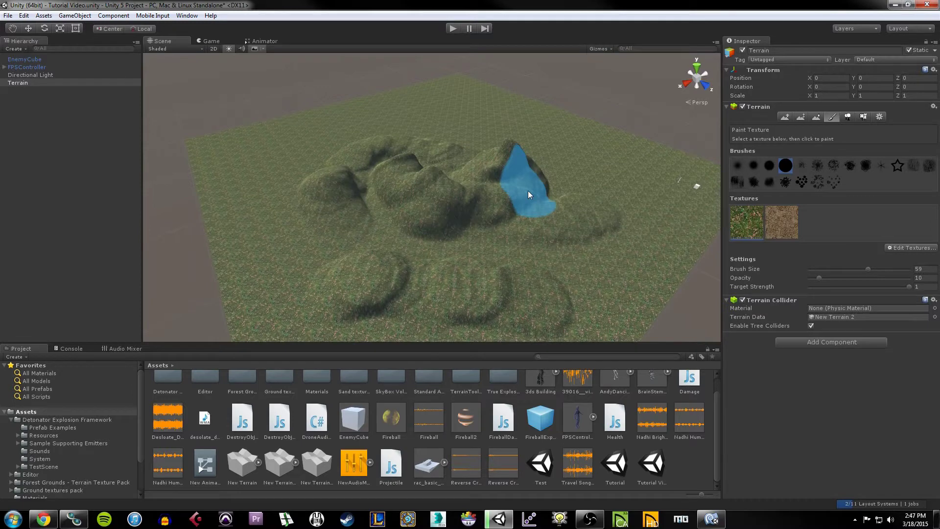
key("ctrl+z")
key("ctrl+z")
key("ctrl+z")
key("ctrl+z")
key("ctrl+z")
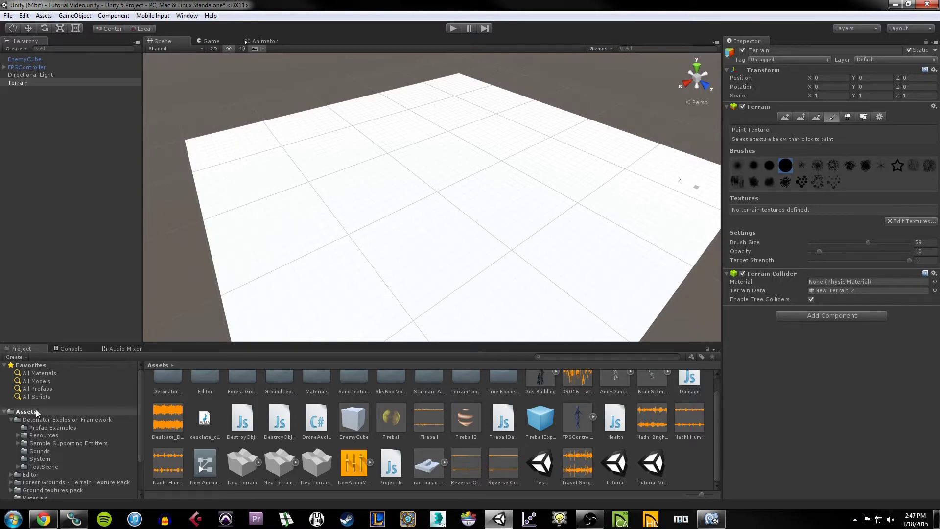
- In Chrome, search Google for "unity terrain toolkit" and open the unityterraintoolkit downloads page to locate Terrain Toolkit 1.0.2.zip
left_click(47, 518)
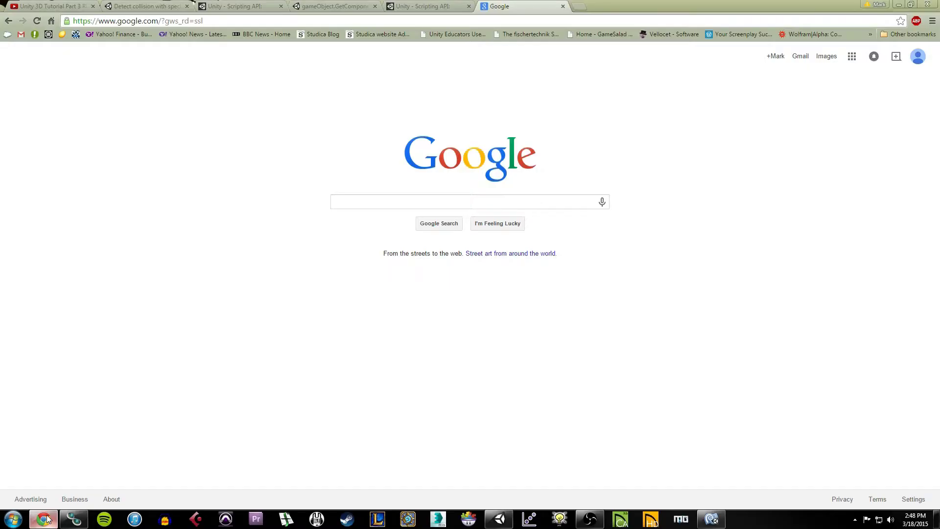
left_click(340, 200)
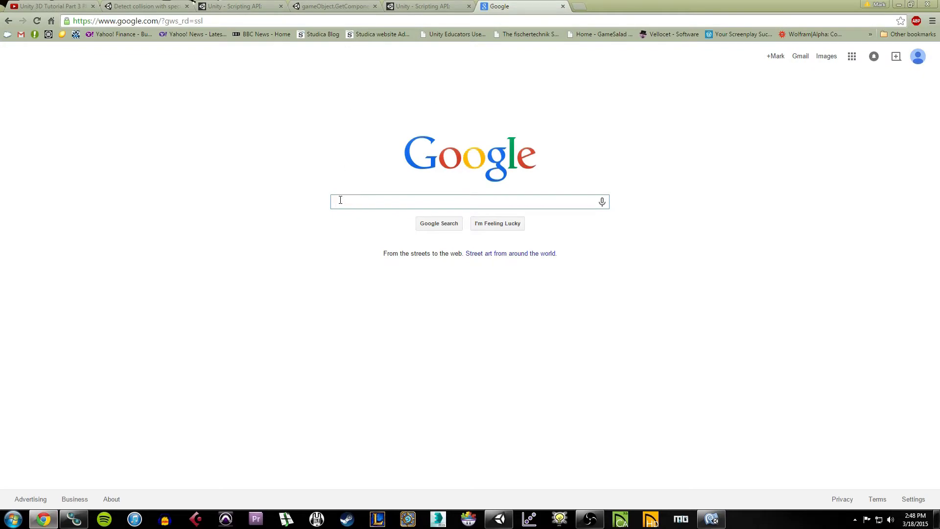
type("unity terrain toolkit")
key("Return")
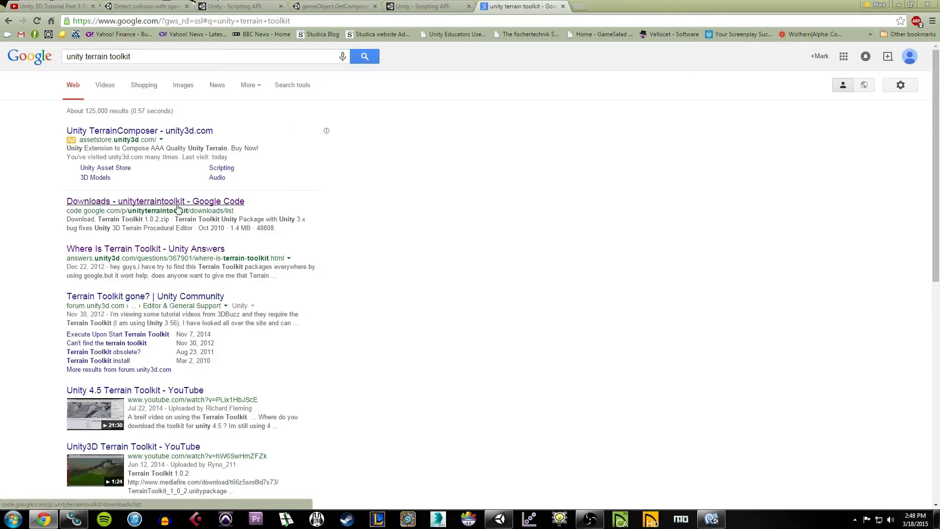
left_click(213, 203)
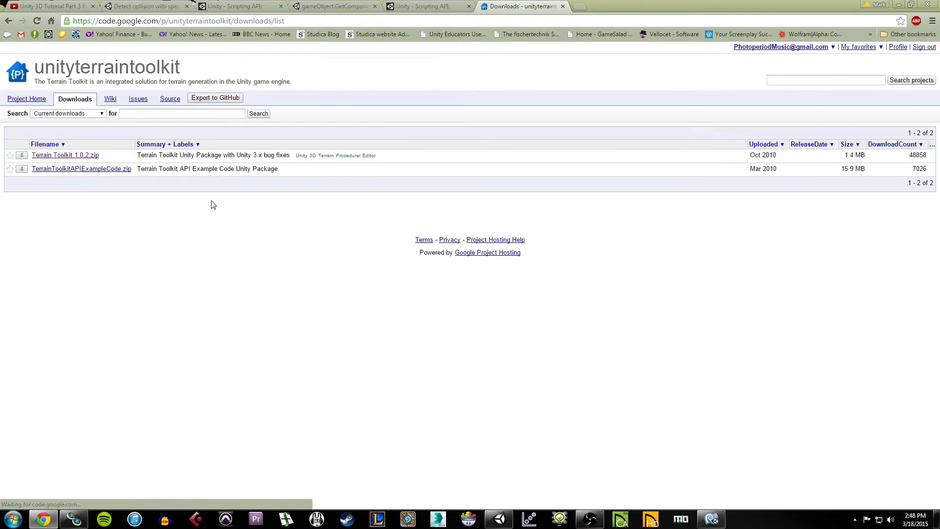
left_click(93, 156)
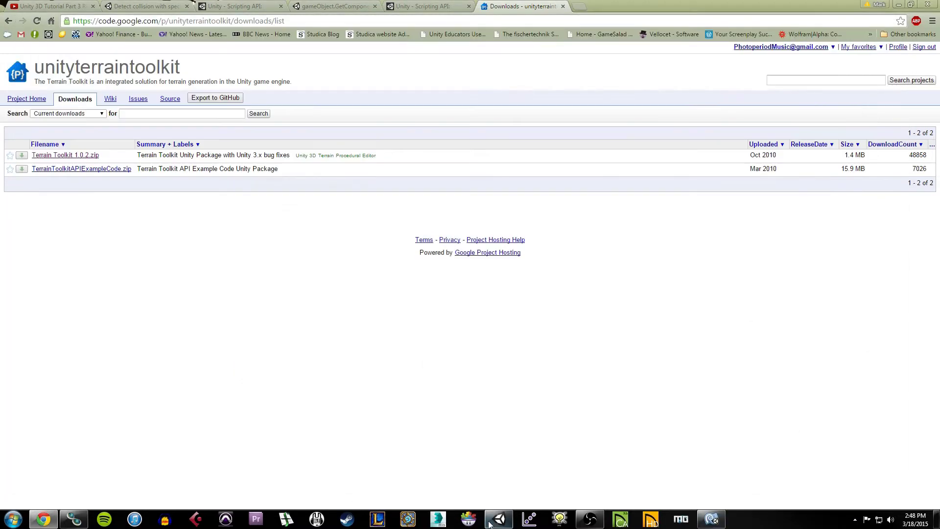
- Switch back to Unity, open the file browser for importing a custom package, and close it without importing
left_click(490, 524)
left_click(43, 16)
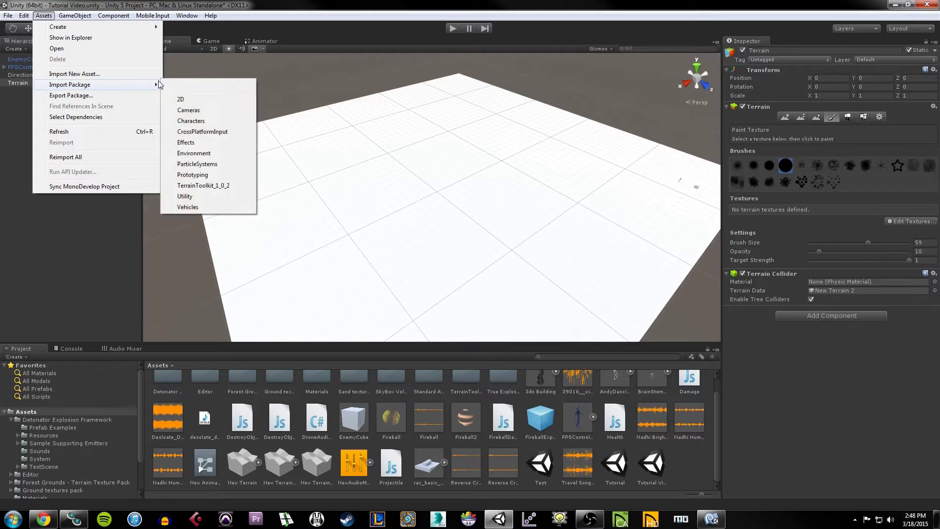
left_click(184, 86)
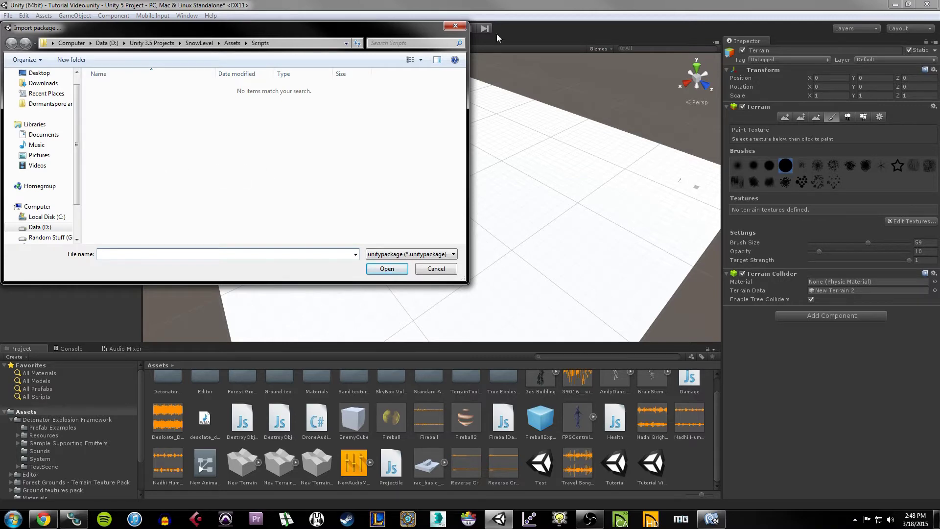
left_click(455, 27)
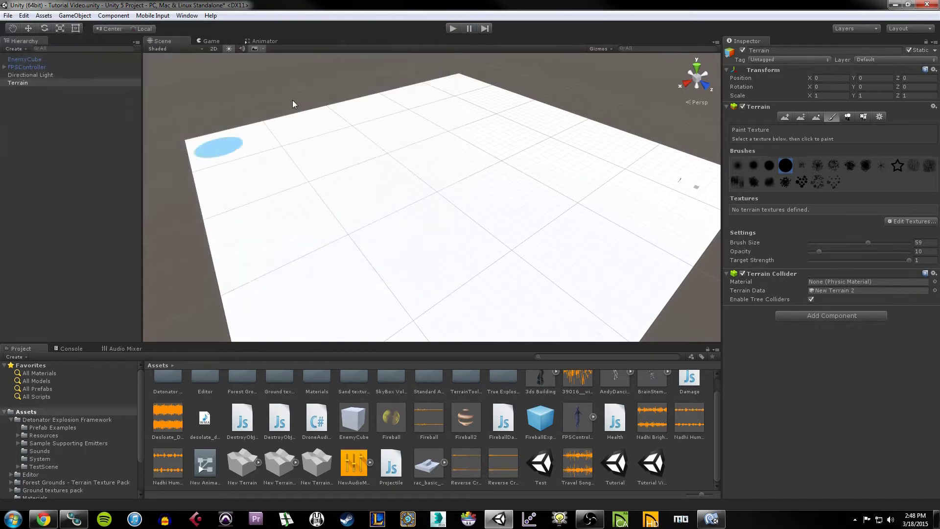
- Add the C# TerrainToolkit script from the TerrainToolkit assets folder to the terrain as a component
left_click(11, 420)
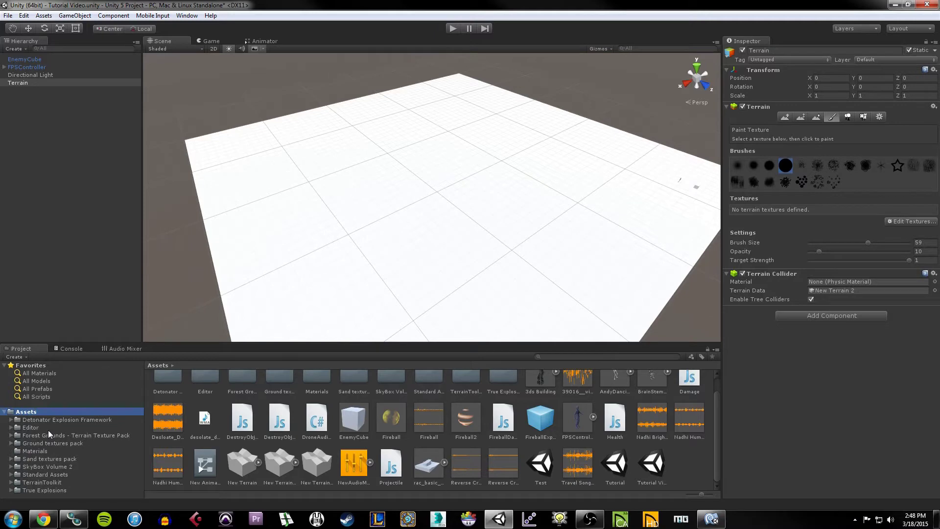
left_click(29, 484)
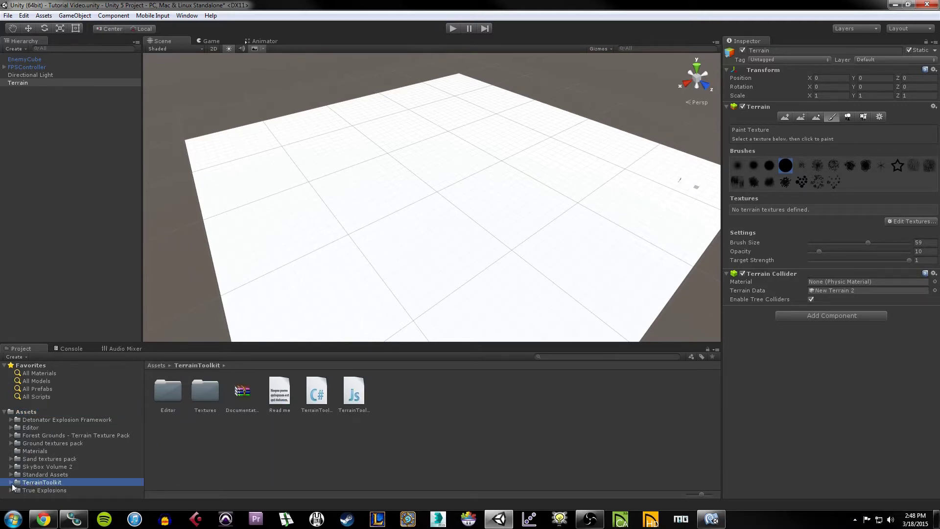
left_click(11, 482)
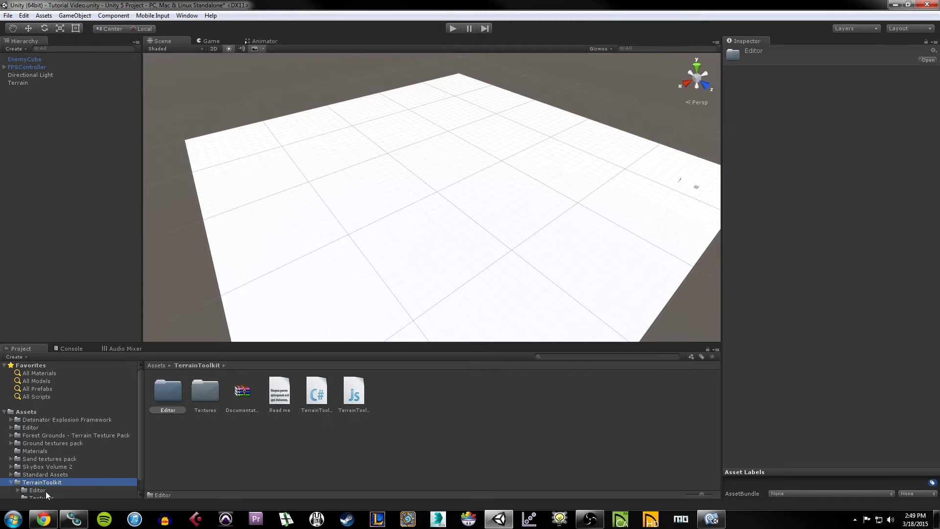
left_click(320, 391)
left_click_drag(320, 392, 422, 284)
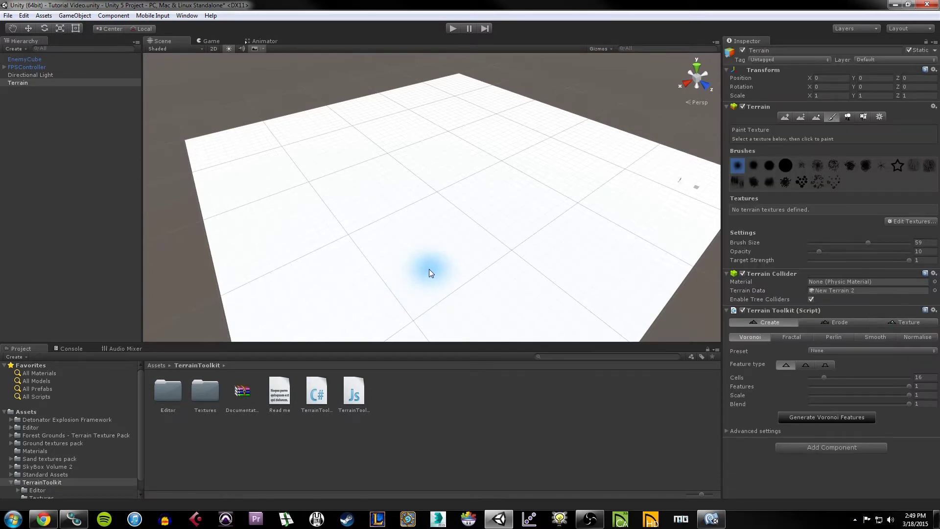
- Collapse the Terrain component and review the Voronoi, Fractal, Perlin and Smooth options for creating terrain in the Terrain Toolkit
left_click(758, 107)
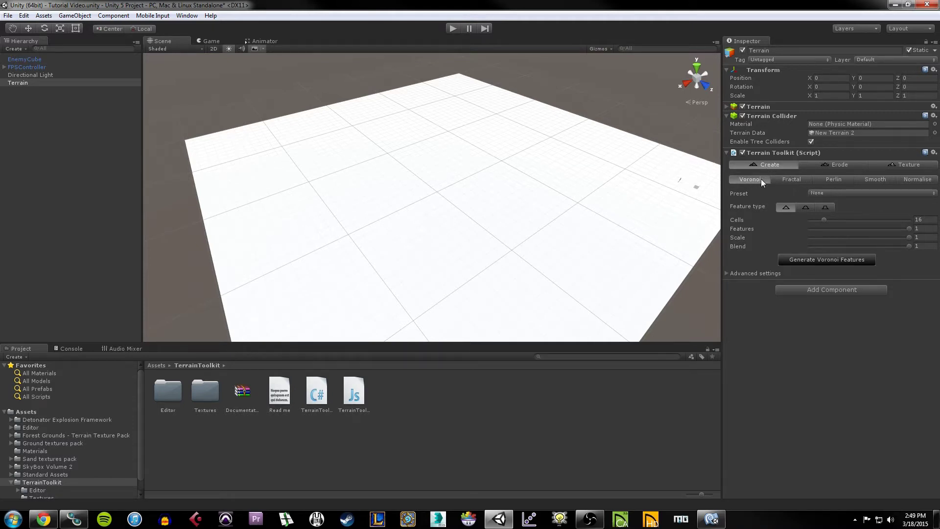
left_click(792, 179)
left_click(833, 179)
left_click(875, 179)
left_click(842, 178)
left_click(742, 180)
left_click(793, 179)
- Choose the Rolling Hills preset for creating Perlin terrain in the Terrain Toolkit
left_click(832, 181)
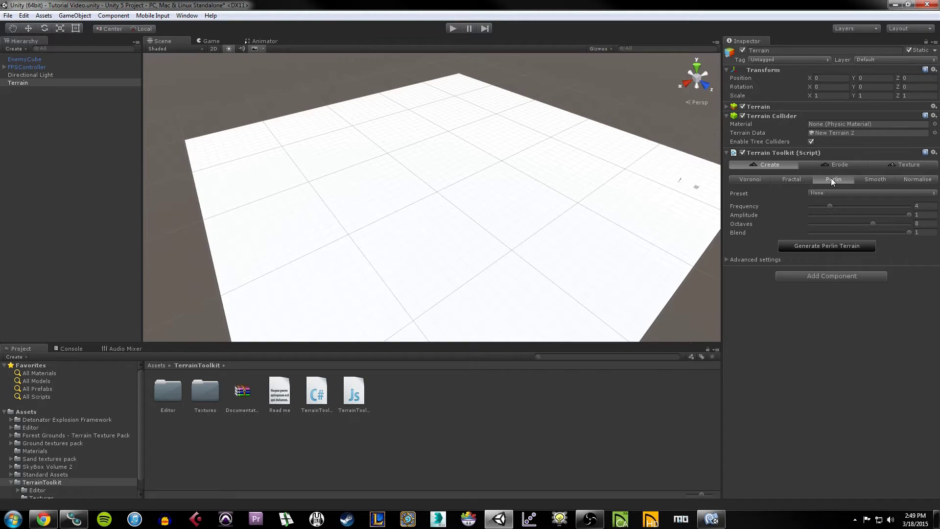
left_click(839, 193)
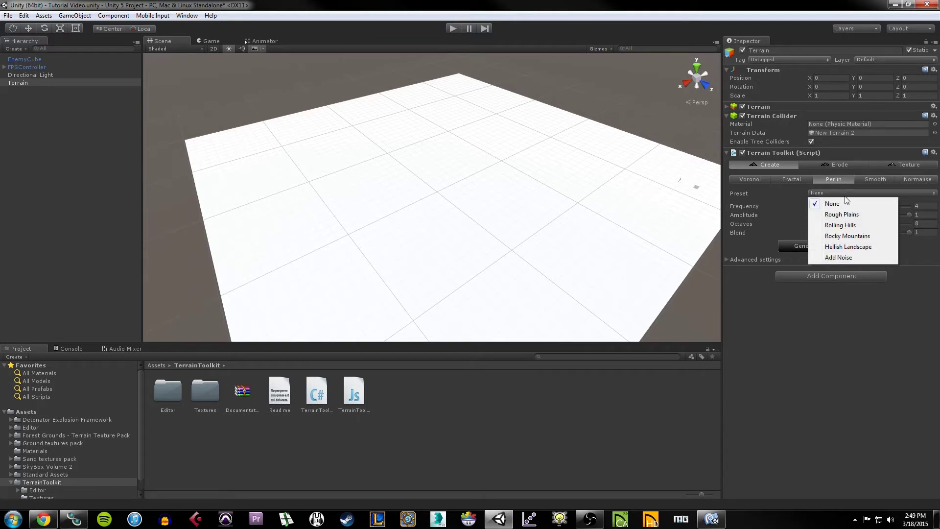
left_click(846, 225)
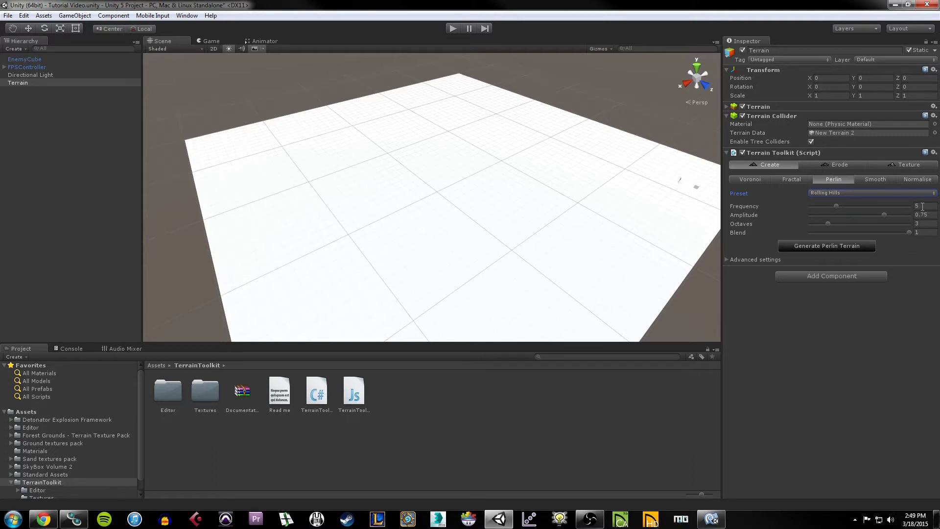
- Generate the Perlin terrain with the Rolling Hills settings, inspect its shape and undo the generation
left_click(828, 245)
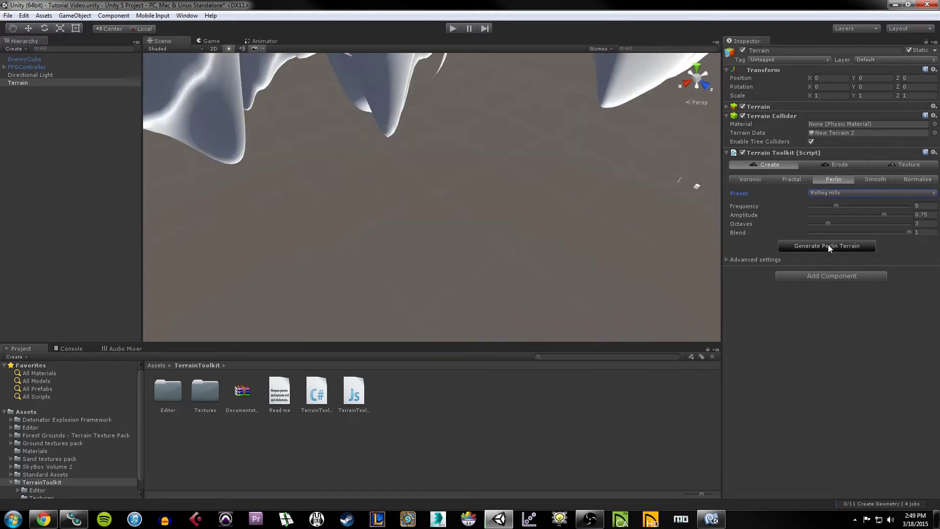
scroll(496, 219, "down", 5)
middle_click_drag(496, 175, 504, 211)
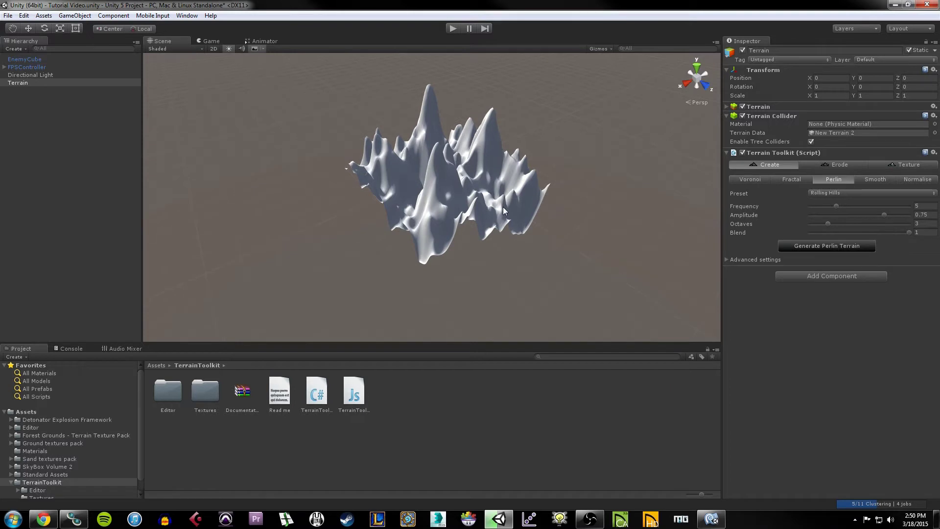
key("ctrl+z")
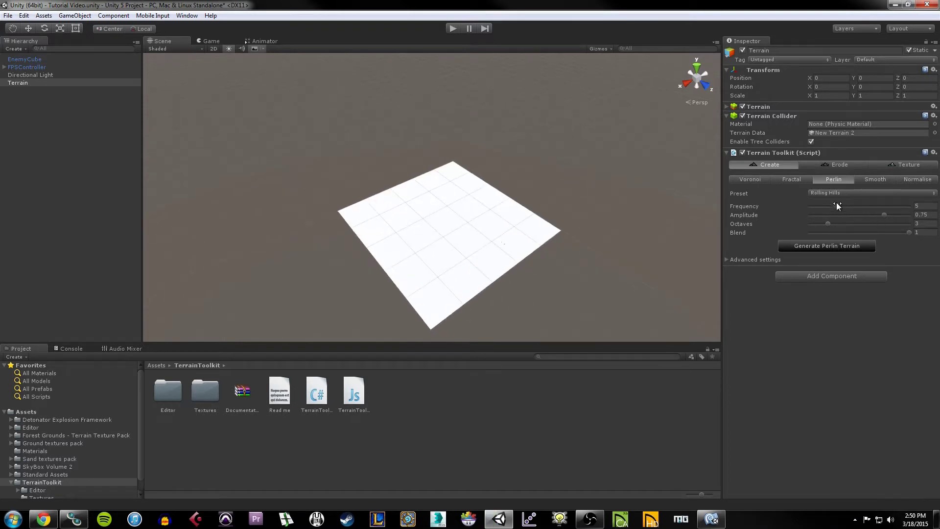
- Set the Perlin frequency to 2, the amplitude to 0.494 and the blend to 0.65
left_click(837, 205)
left_click_drag(885, 214, 867, 218)
left_click_drag(908, 232, 875, 237)
- Generate the Perlin terrain with the 0.65 blend, inspect the hills and undo the generation
left_click(817, 247)
scroll(506, 250, "up", 5)
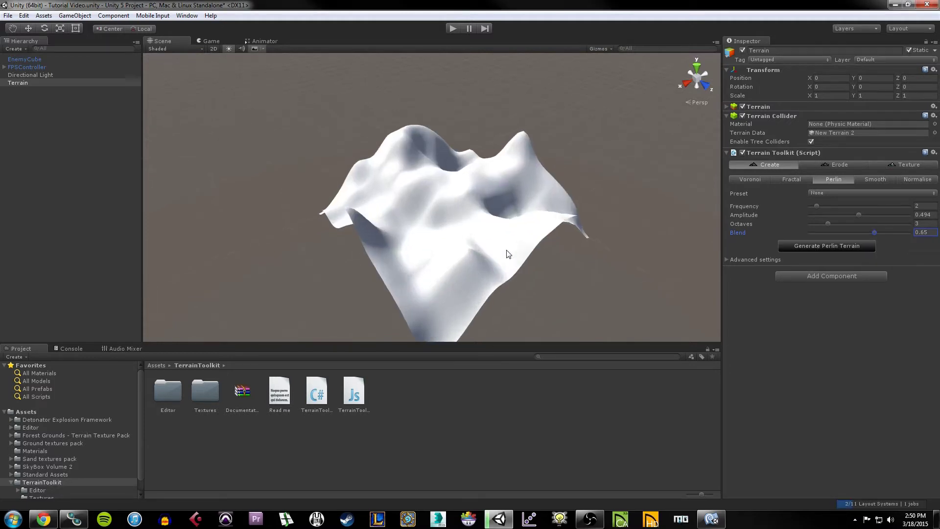
scroll(516, 252, "down", 5)
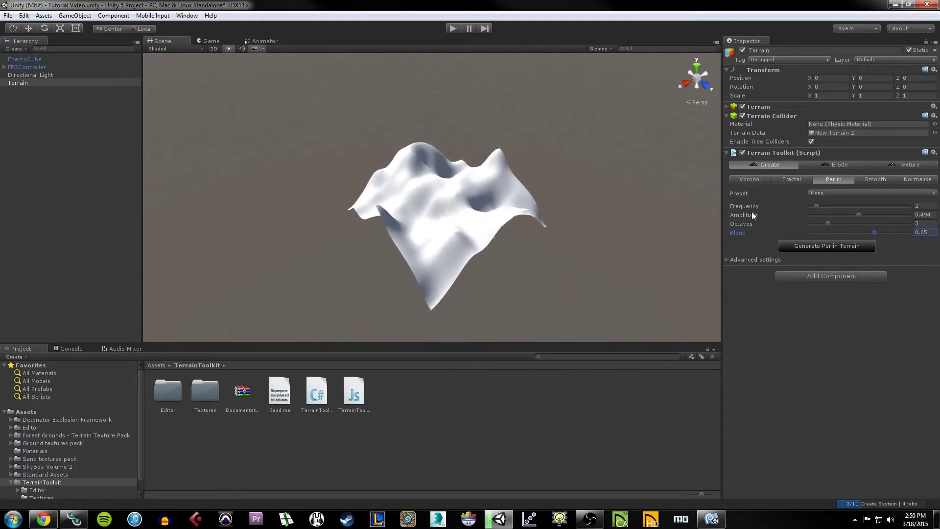
key("ctrl+z")
- Lower the Perlin blend to 0.354 and generate the terrain with gentler hills
left_click_drag(876, 237, 846, 234)
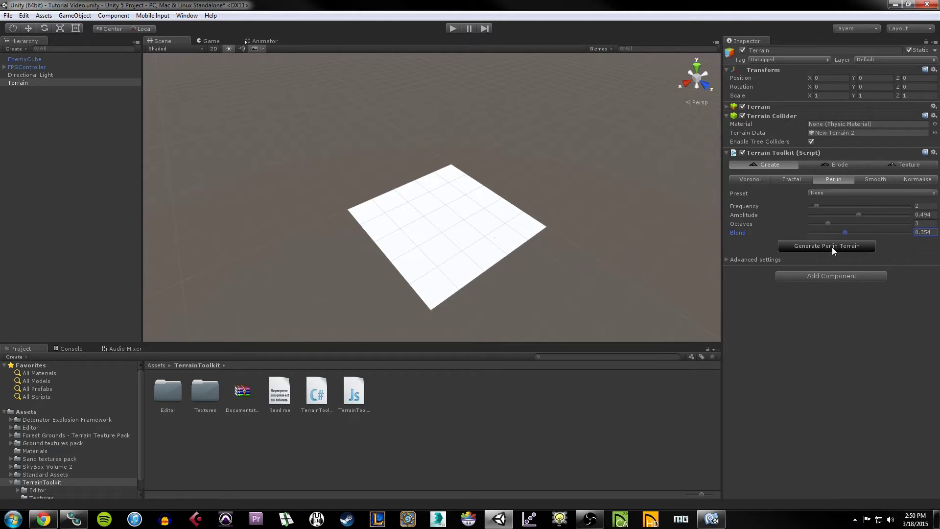
left_click(830, 247)
scroll(492, 212, "up", 5)
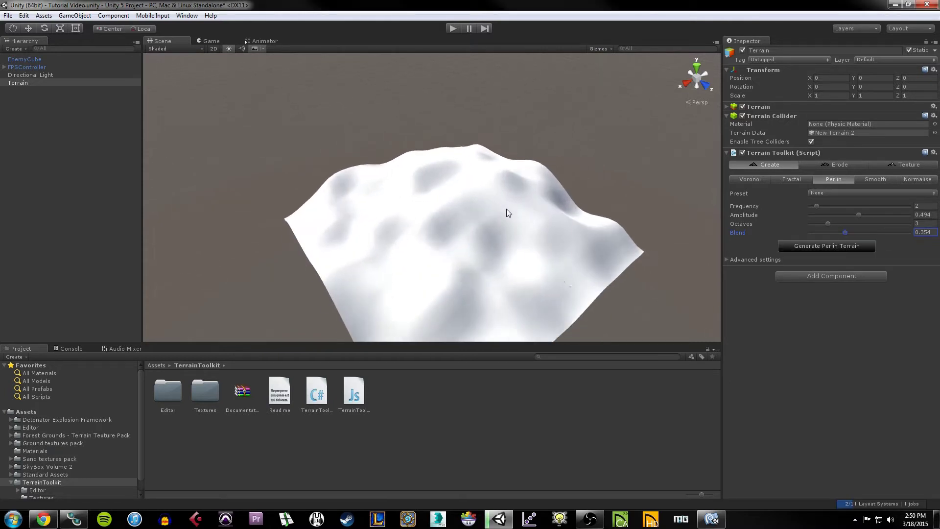
middle_click_drag(554, 229, 434, 145)
left_click_drag(433, 145, 558, 200, "alt")
- Review the Fractal creation options and the Thermal, Hydraulic, Tidal and Wind erosion options of the Terrain Toolkit
left_click(793, 178)
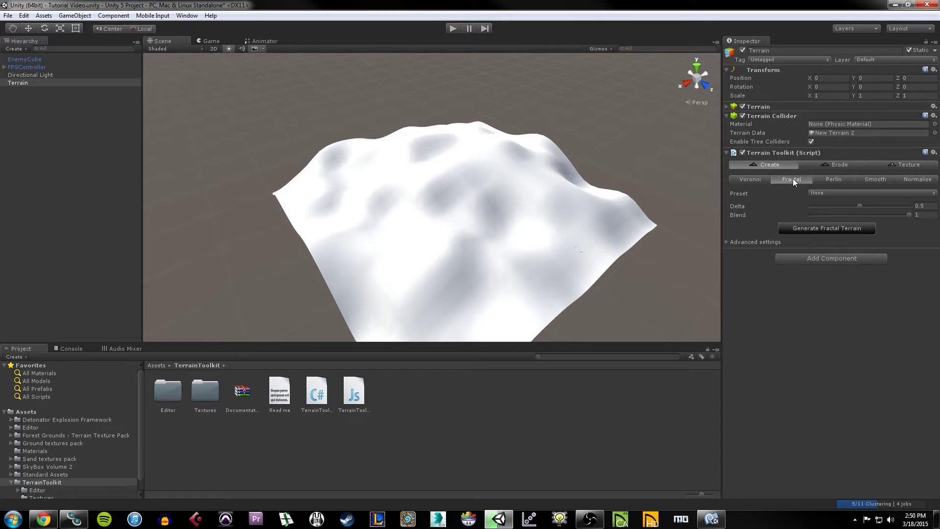
left_click(830, 164)
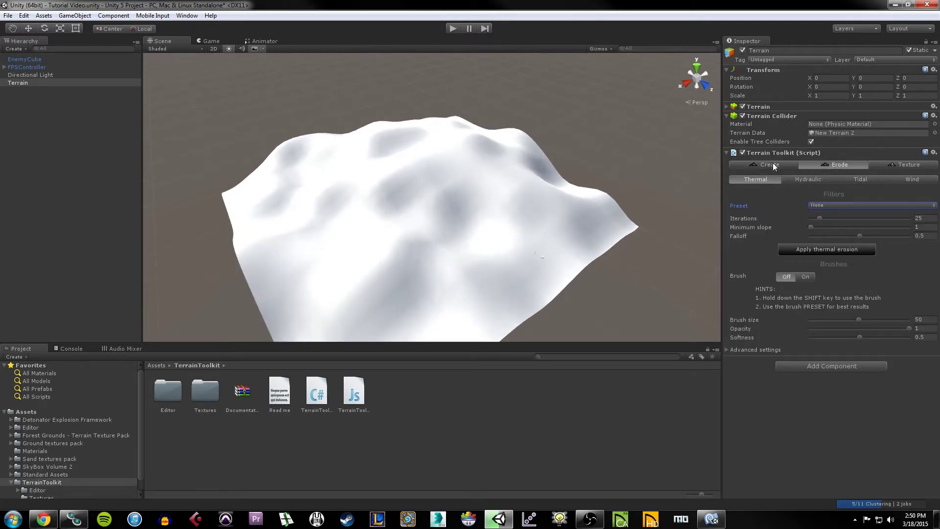
left_click(807, 180)
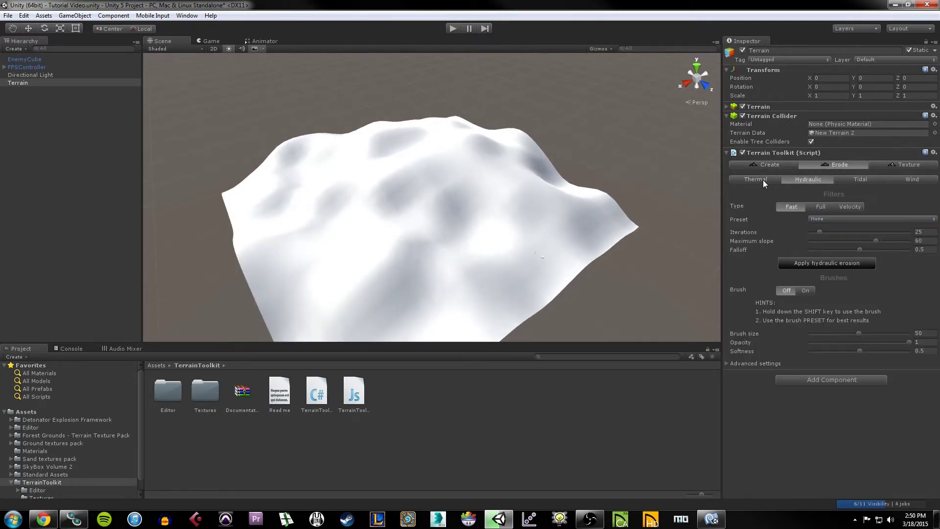
left_click(763, 180)
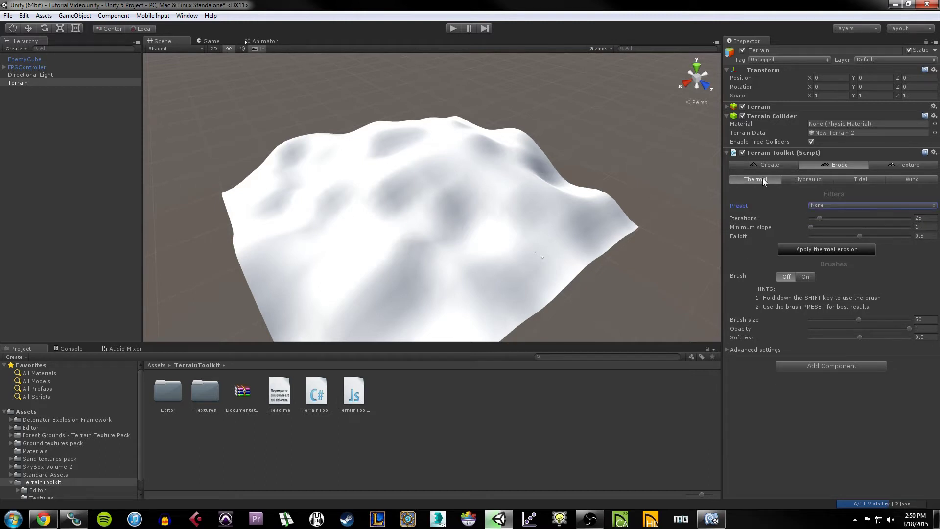
left_click(857, 180)
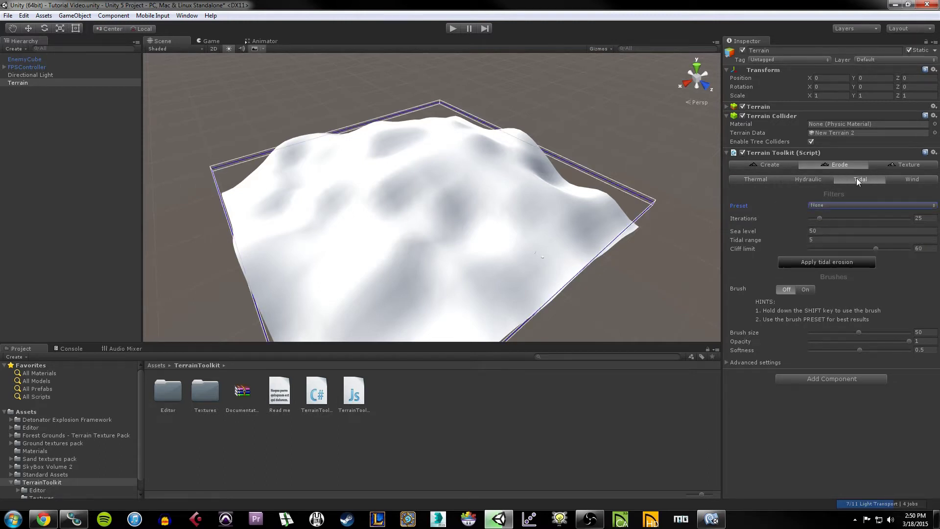
left_click(748, 180)
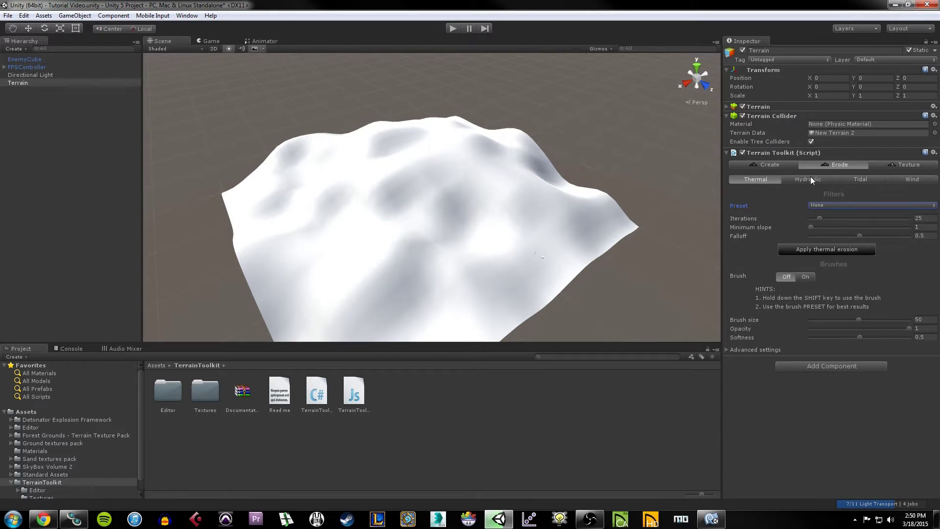
left_click(897, 179)
left_click(808, 179)
left_click(754, 180)
scroll(497, 222, "down", 1)
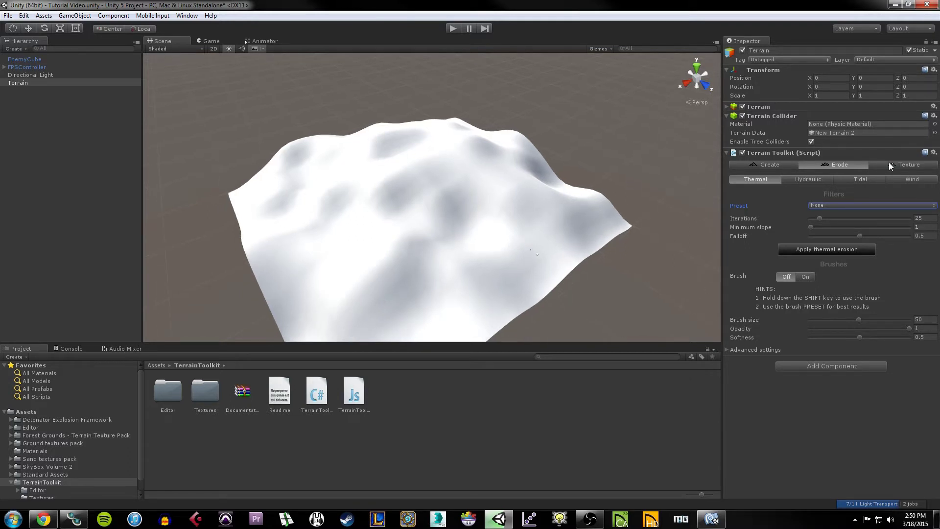
left_click(757, 164)
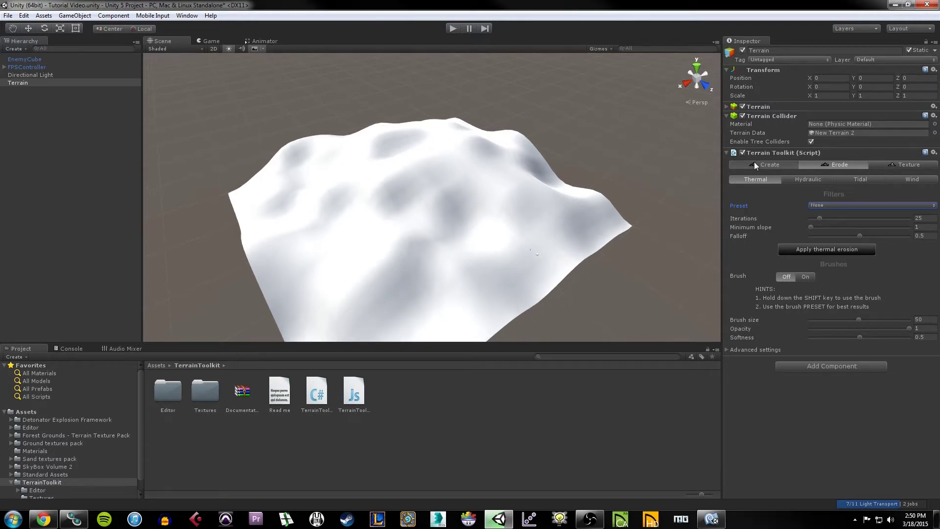
- Add a cliff texture in the Terrain Toolkit's texture settings and assign CliffAlbedoSpecular to it
left_click(889, 168)
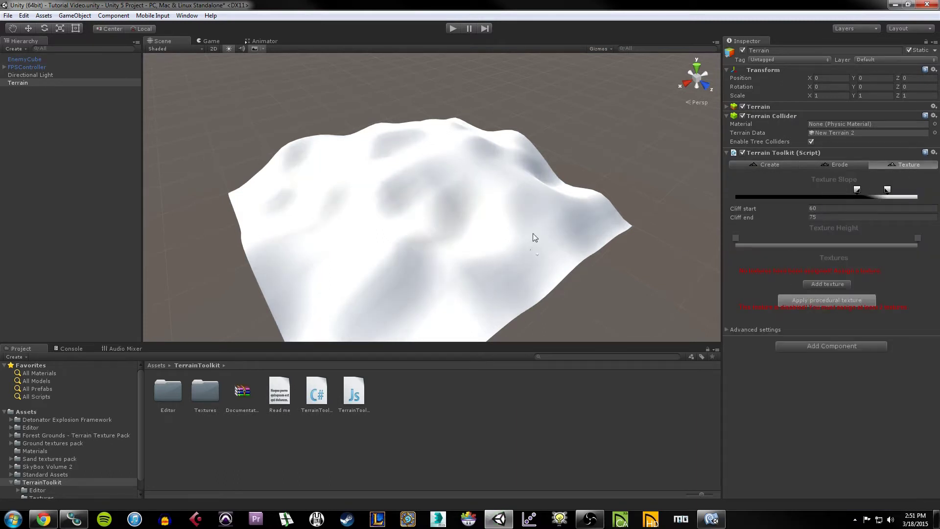
middle_click_drag(441, 221, 419, 220)
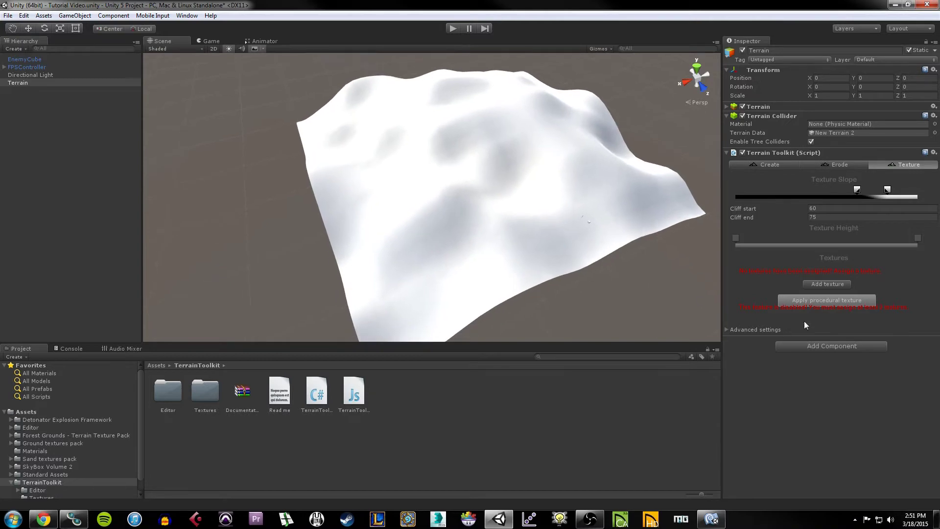
left_click(832, 285)
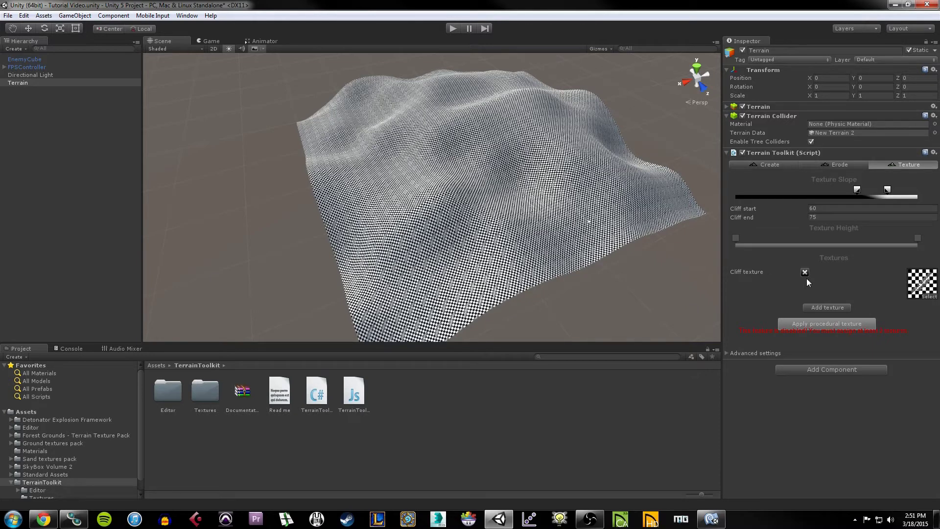
left_click(930, 300)
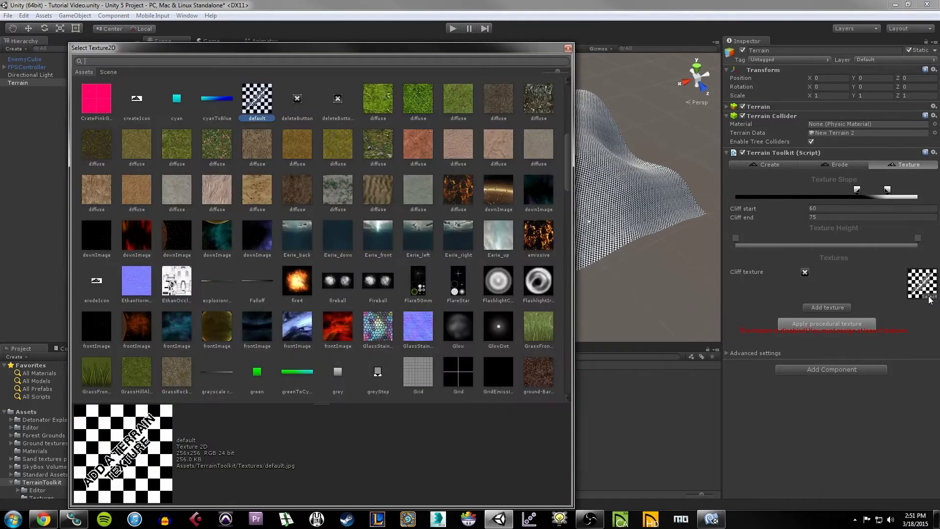
scroll(366, 209, "up", 4)
left_click(366, 209)
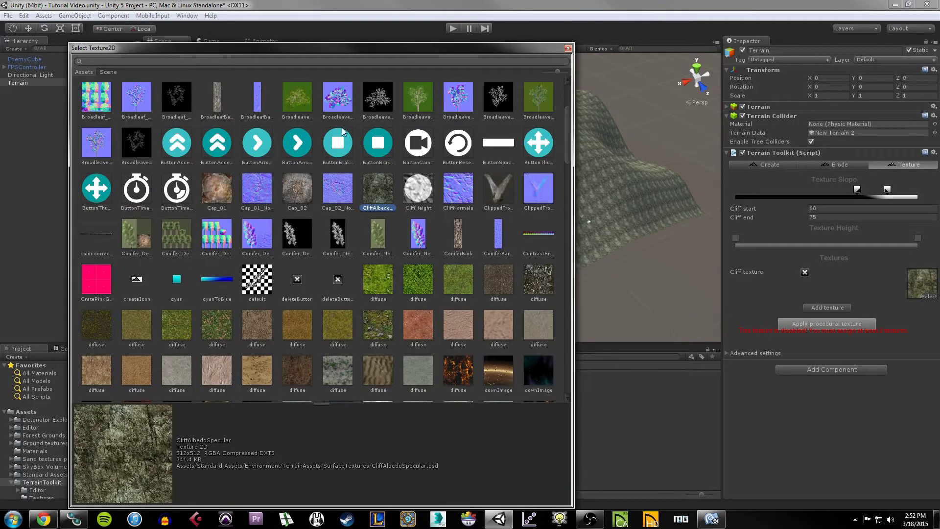
double_click(381, 191)
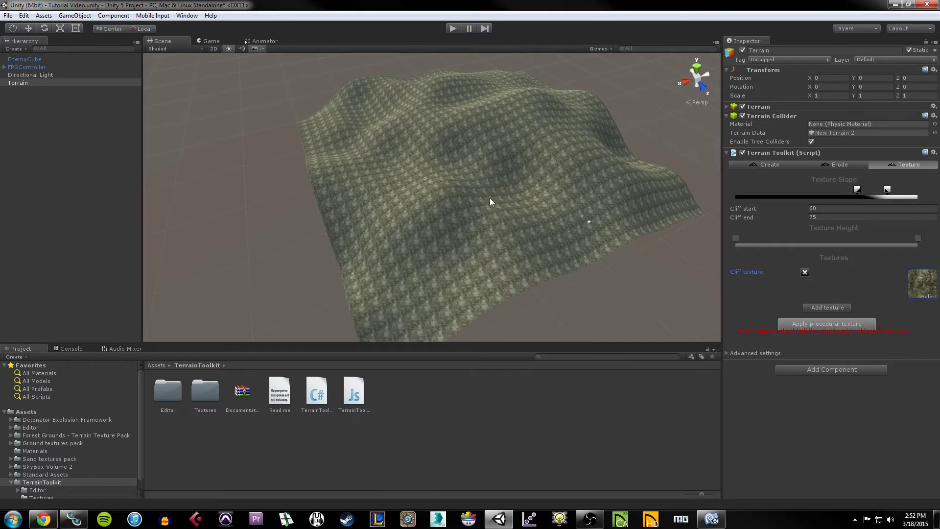
- Lower the texture slope markers to a cliff start of about 35.5 and a cliff end of about 46.1
left_click_drag(857, 189, 807, 196)
left_click_drag(887, 190, 826, 196)
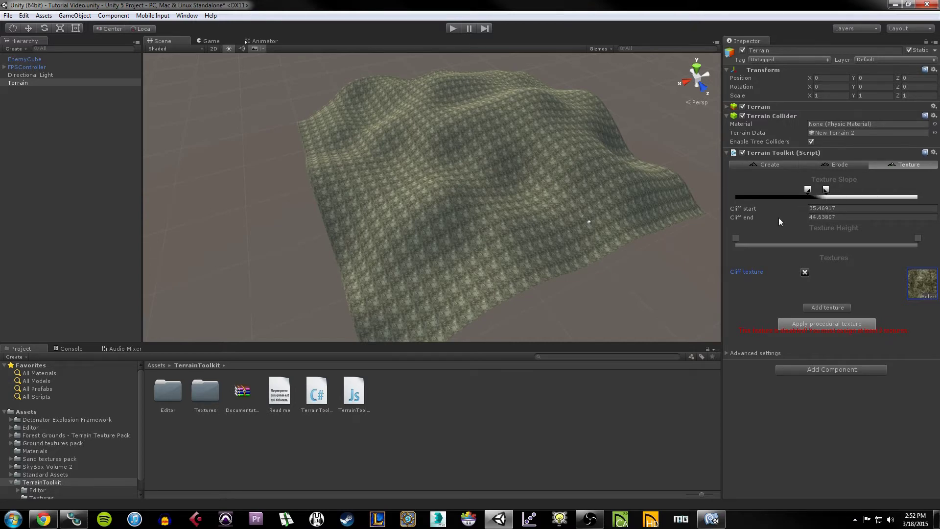
left_click(843, 208)
left_click(841, 217)
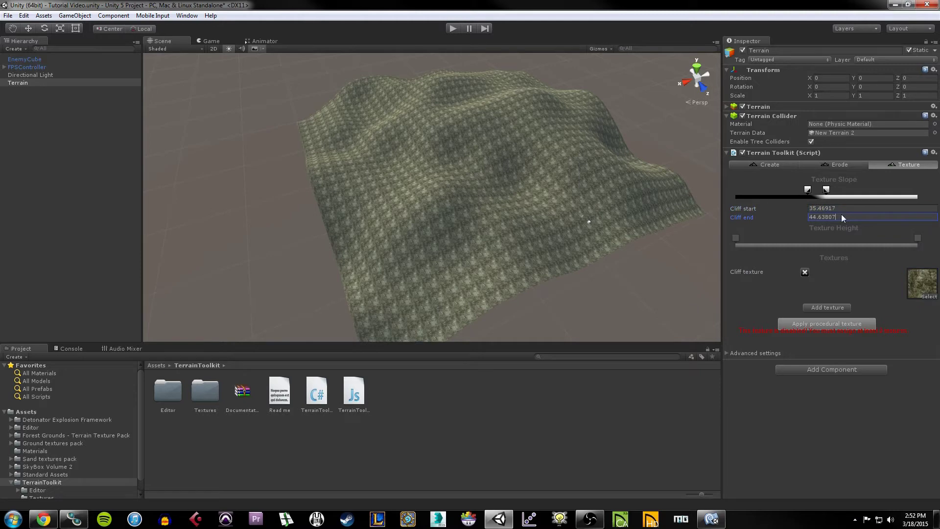
left_click(844, 208)
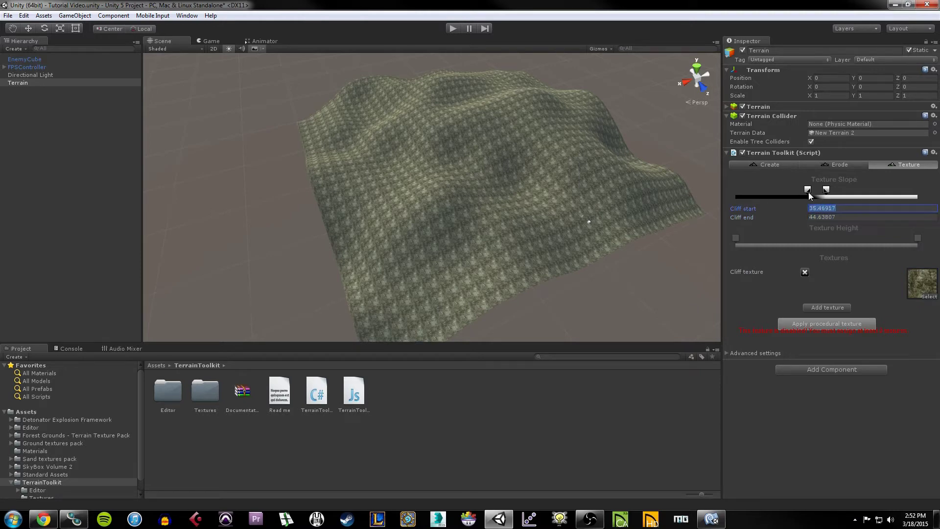
left_click(827, 216)
left_click(848, 216)
left_click_drag(827, 191, 829, 192)
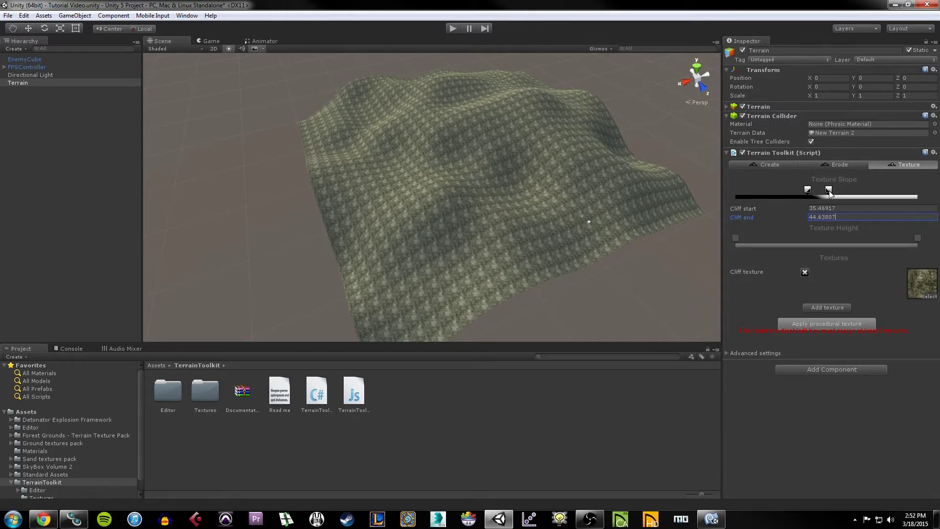
- Set the texture slope's cliff start to 35 and cliff end to 45
left_click(821, 209)
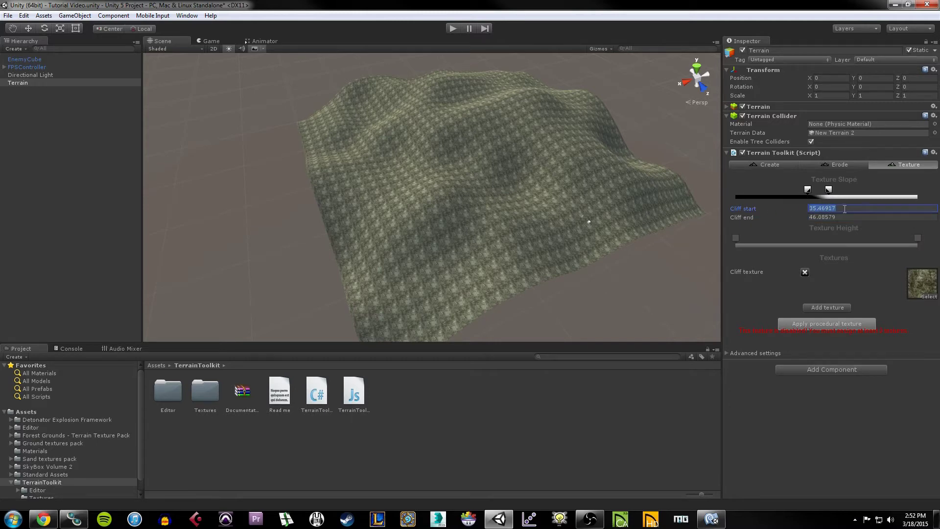
type("35")
left_click(820, 218)
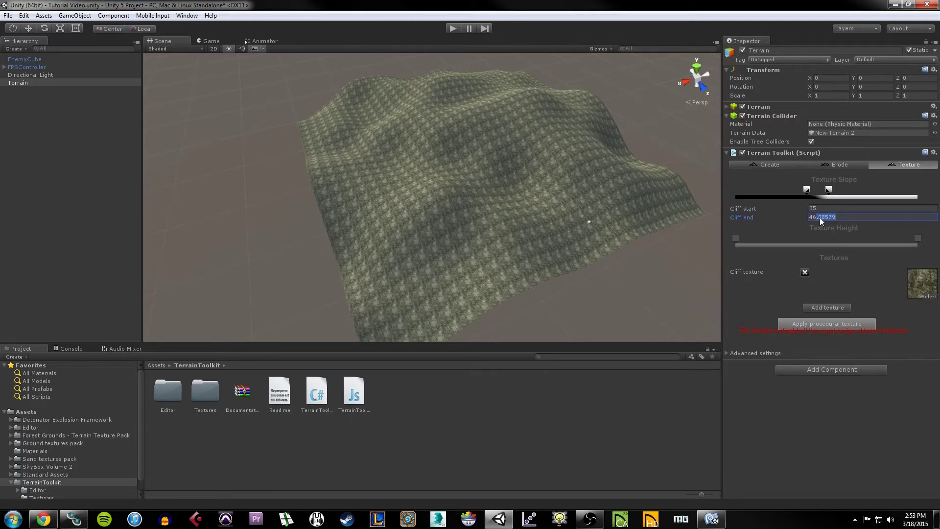
type("45")
left_click(274, 184)
left_click(513, 172)
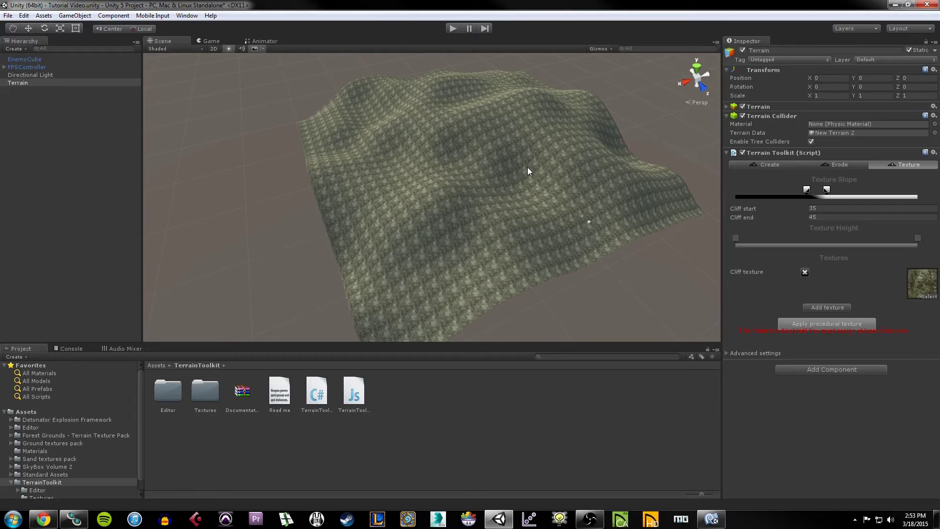
left_click(823, 210)
left_click(826, 208)
left_click(826, 216)
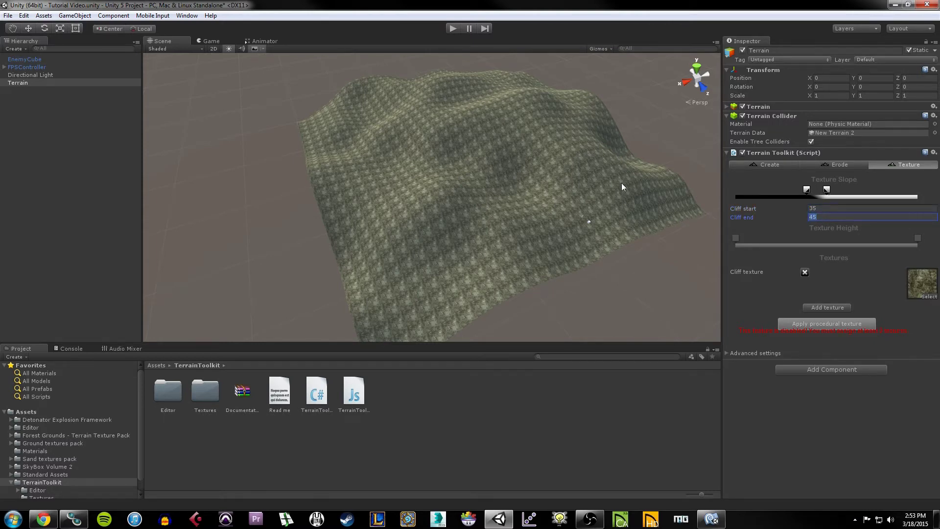
left_click(809, 192)
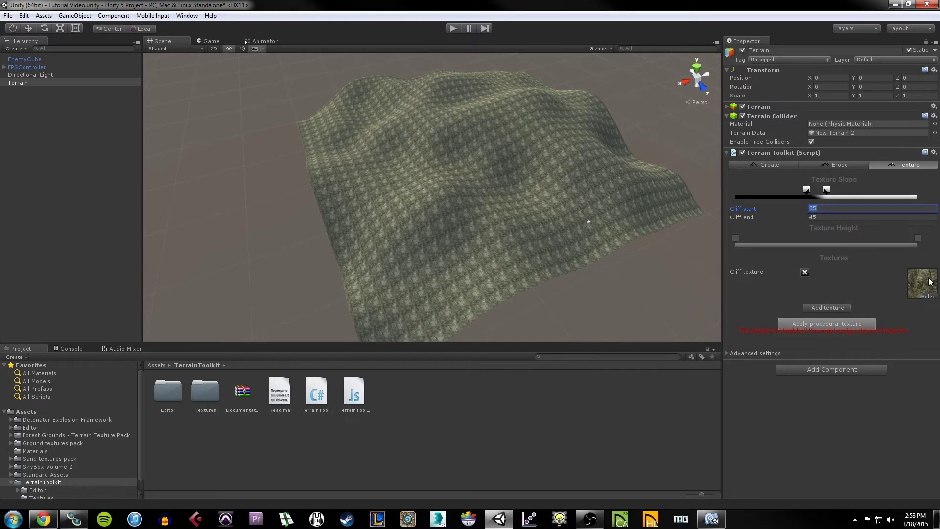
- Add three more texture slots, Texture 1 to Texture 3, besides the cliff texture
left_click(835, 308)
left_click(836, 313)
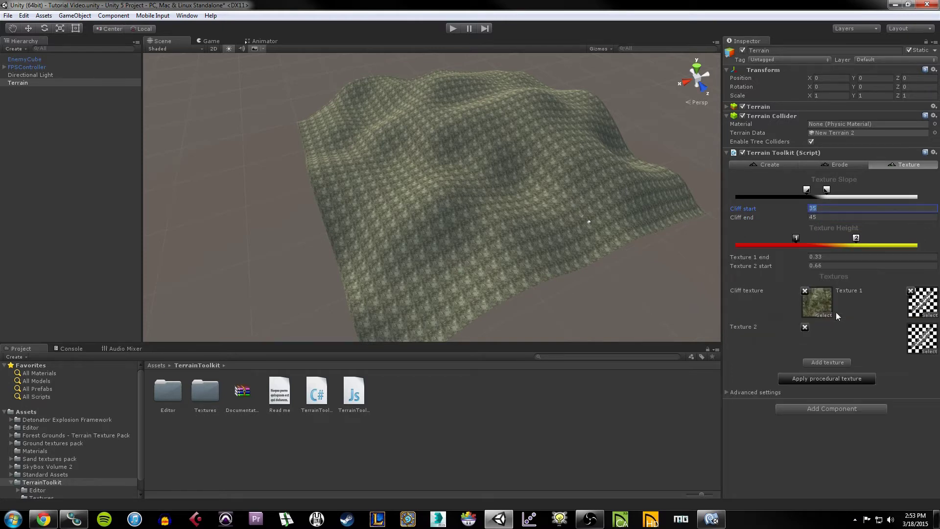
left_click(843, 365)
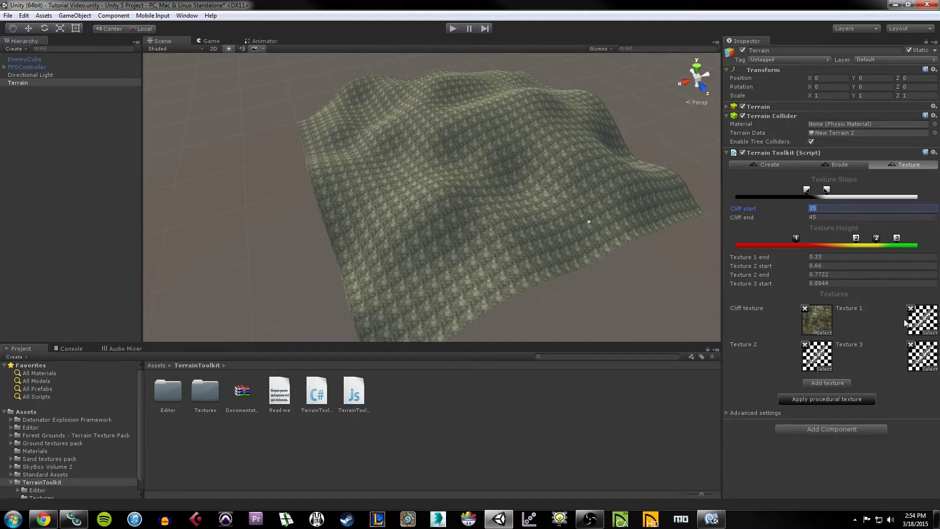
- Assign the SandAlbedo texture to Texture 1 of the Terrain Toolkit
left_click(933, 334)
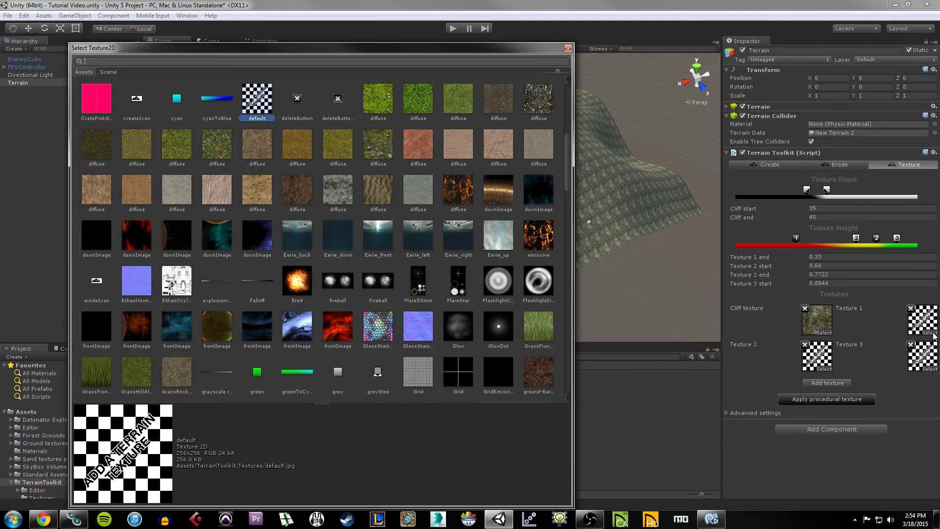
scroll(373, 283, "down", 10)
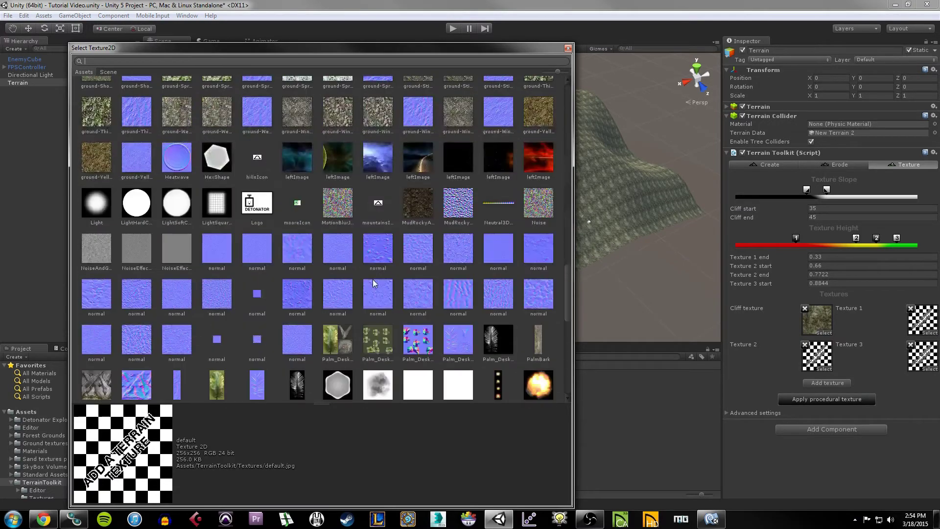
scroll(373, 283, "down", 6)
left_click(258, 238)
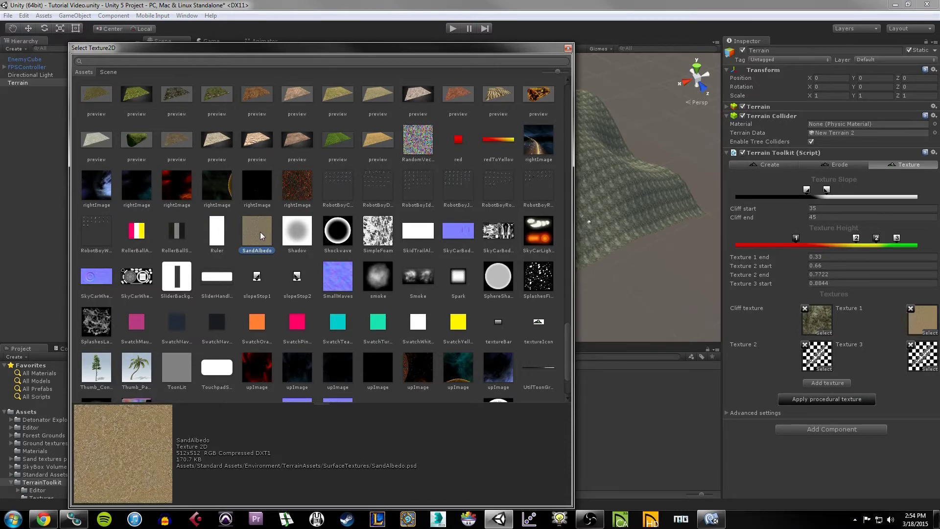
double_click(260, 231)
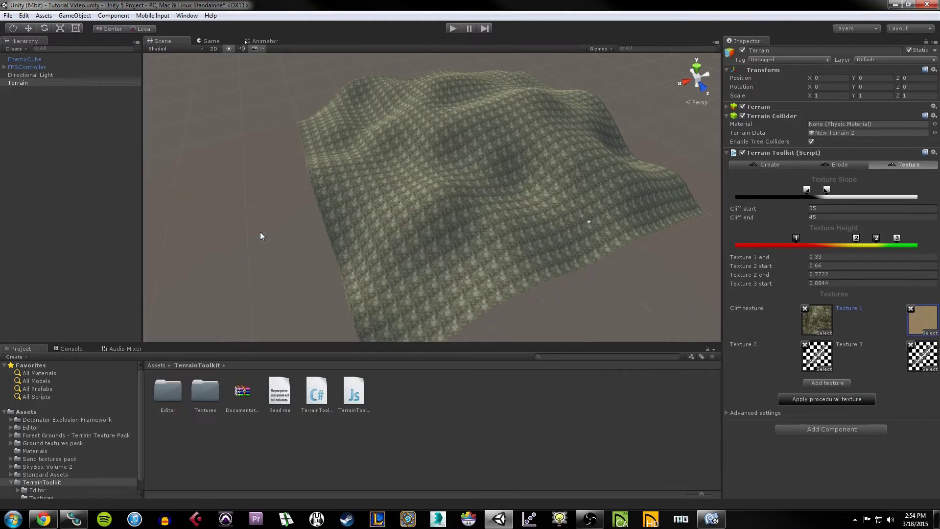
- Assign the GrassHillAlbedo texture to Texture 2
left_click(808, 358)
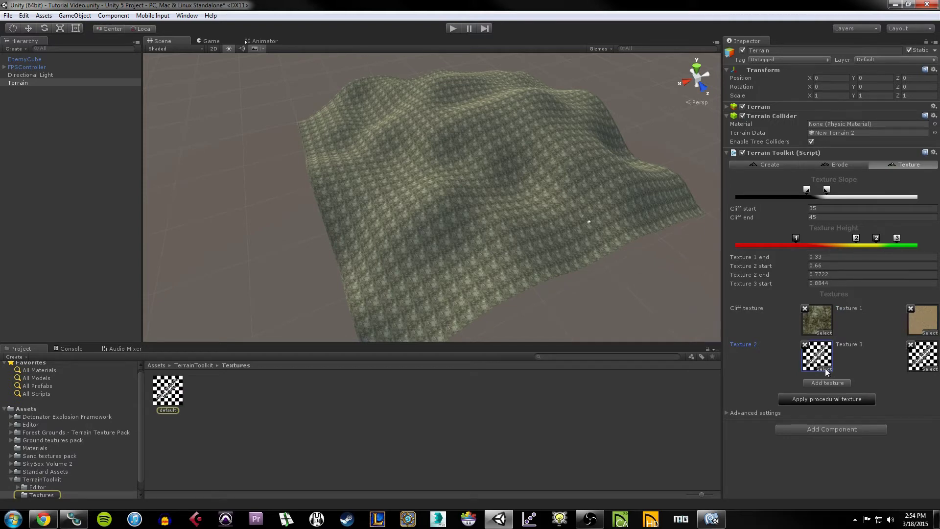
left_click(825, 368)
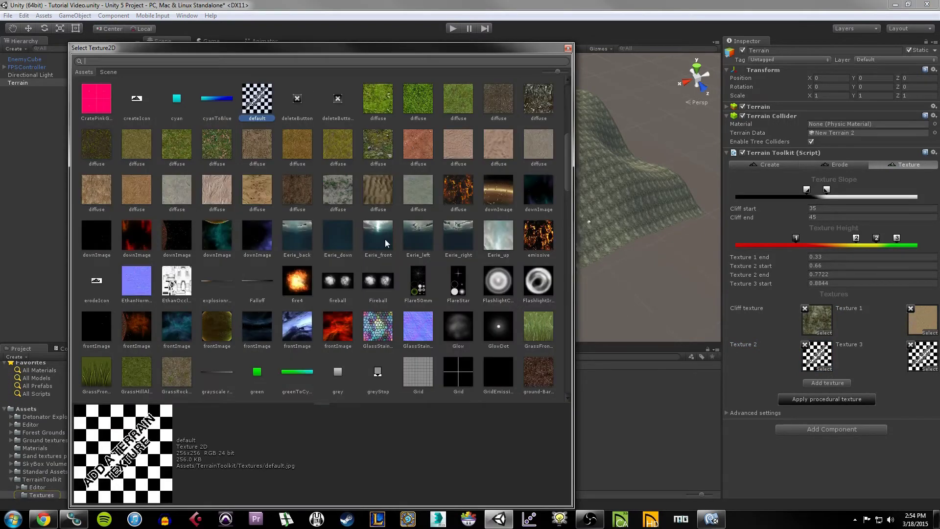
scroll(385, 239, "down", 3)
left_click(125, 251)
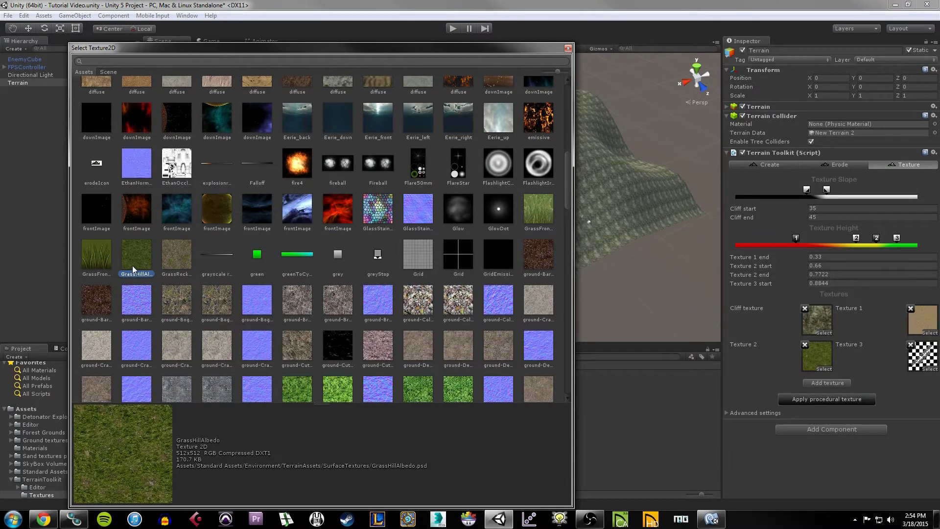
- Assign SwatchWhiteAlbedo to Texture 3 and apply the procedural texture to the terrain
left_click(366, 241)
scroll(366, 241, "up", 7)
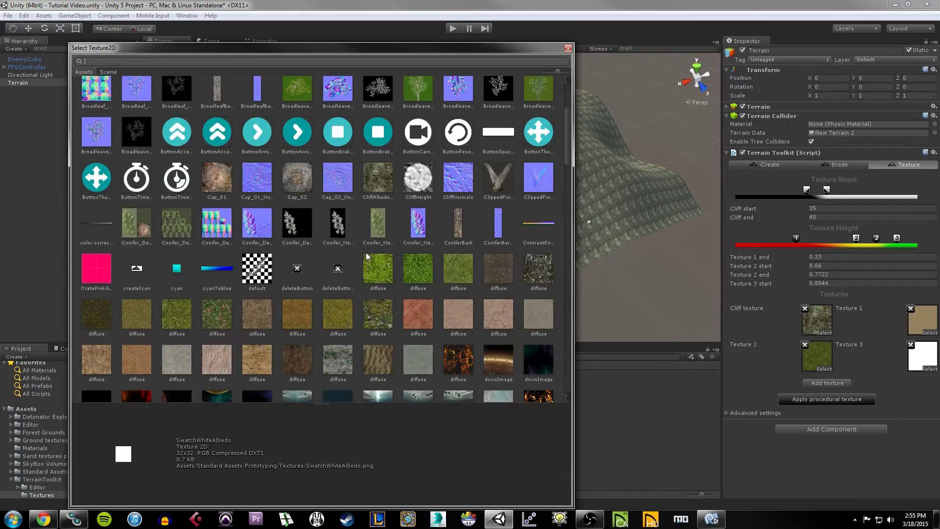
scroll(366, 252, "down", 20)
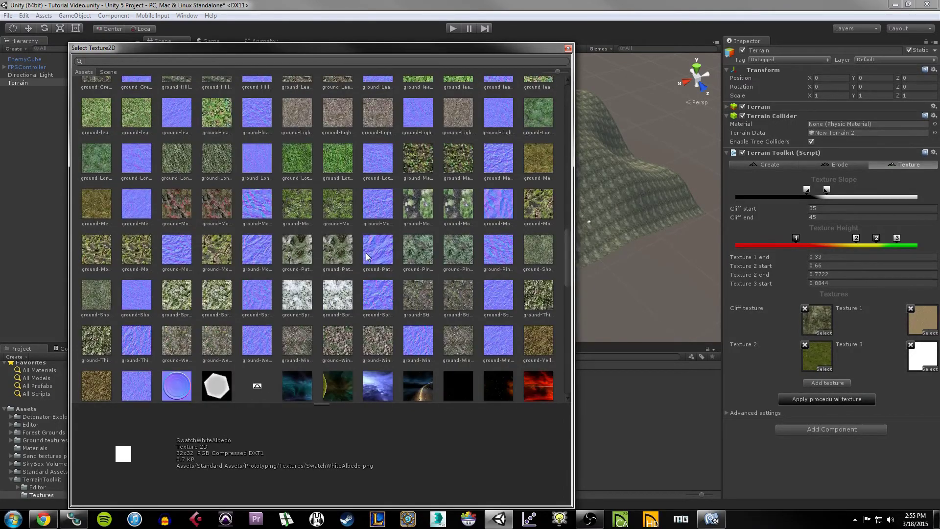
scroll(368, 255, "down", 15)
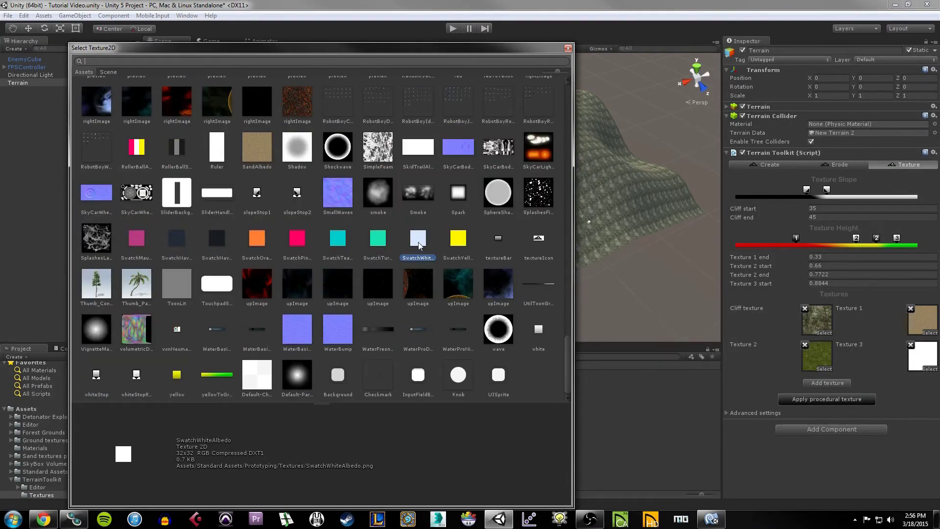
double_click(418, 239)
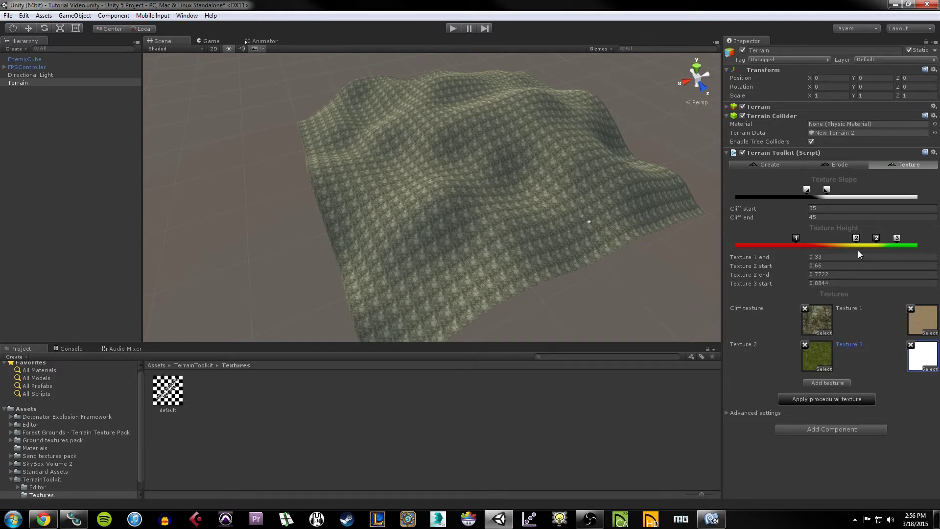
left_click(826, 399)
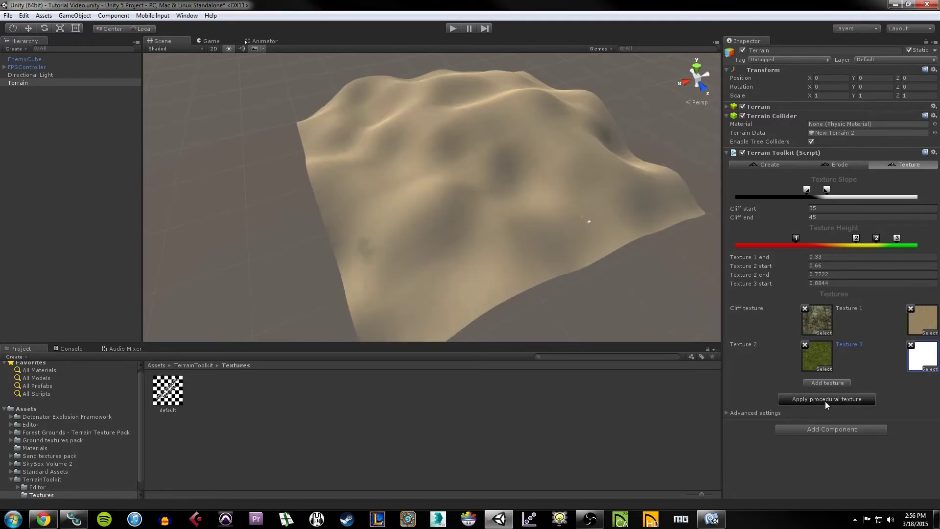
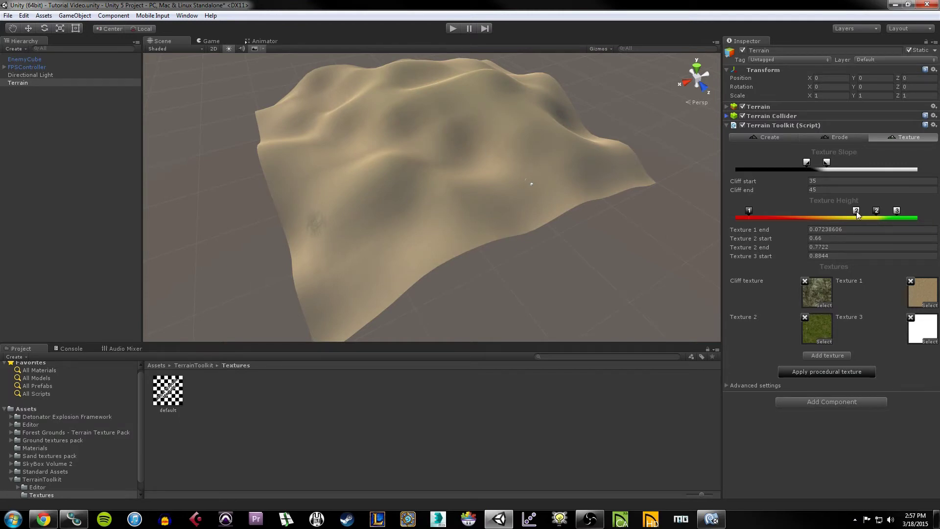
- Lower the texture height markers to Texture 2 start about 0.21, Texture 2 end about 0.35 and Texture 3 start about 0.66, and reapply the texture
left_click_drag(857, 214, 855, 212)
left_click_drag(853, 210, 822, 225)
left_click_drag(788, 252, 775, 257)
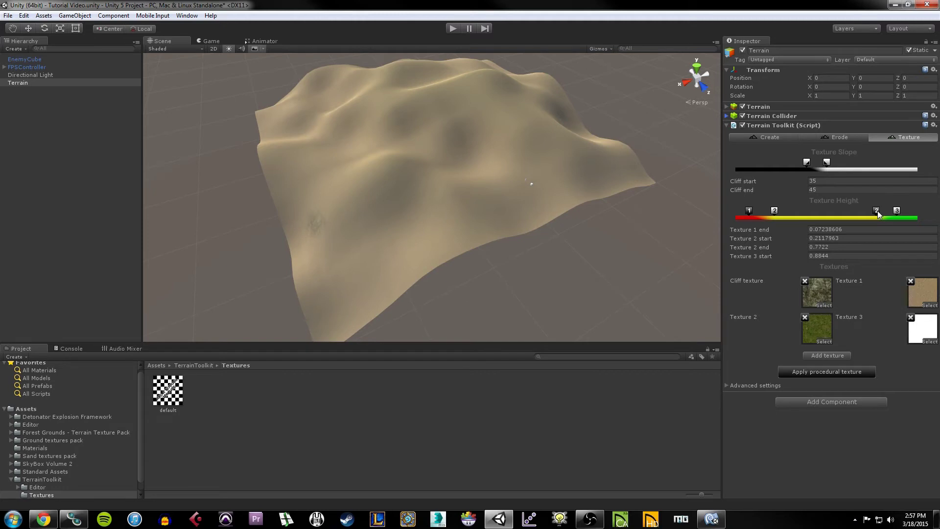
left_click_drag(877, 211, 800, 265)
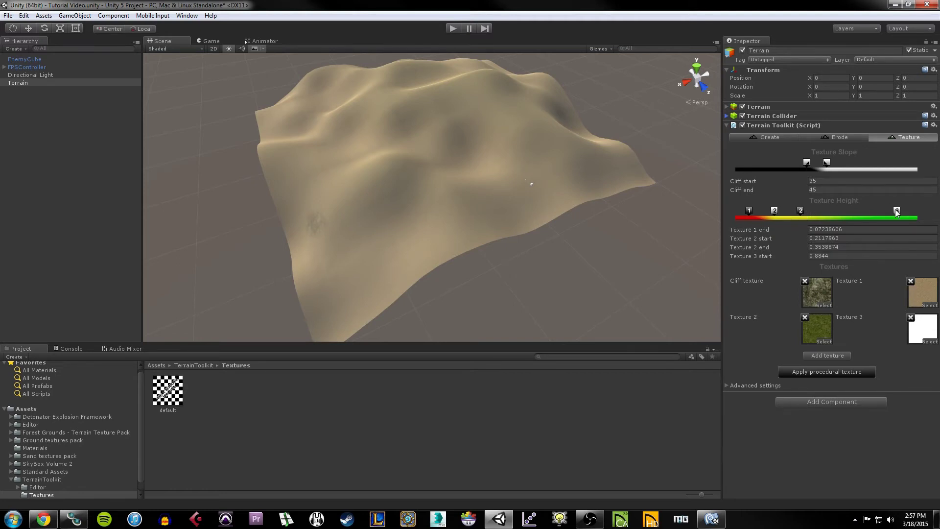
left_click_drag(895, 210, 856, 221)
left_click(796, 373)
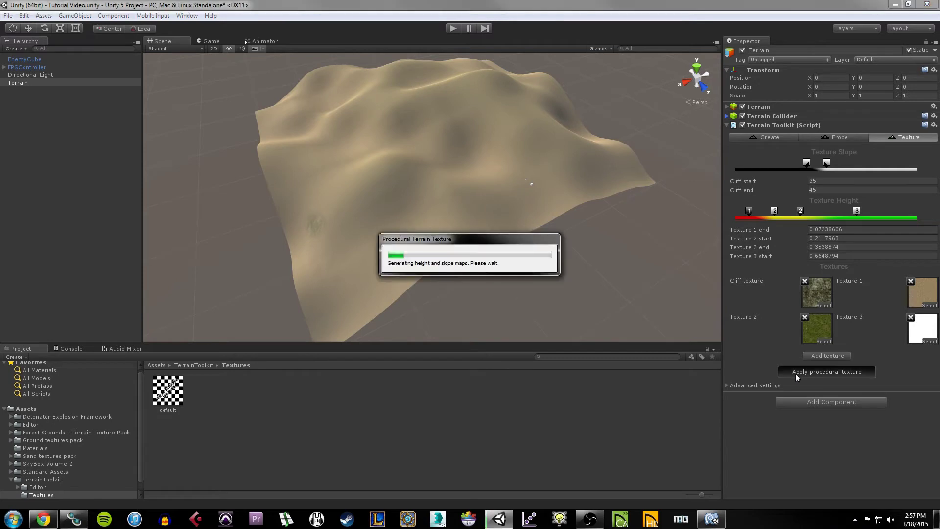
- Lower Texture 1 end to about 0.04, Texture 2 start to about 0.14 and Texture 2 end to about 0.25, and reapply the procedural texture
scroll(525, 247, "up", 8)
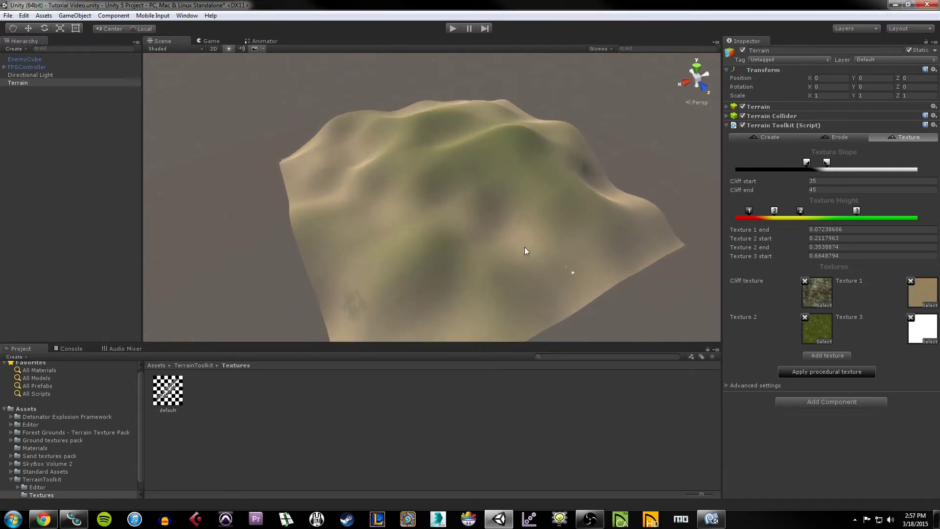
key("q")
left_click_drag(525, 245, 492, 191)
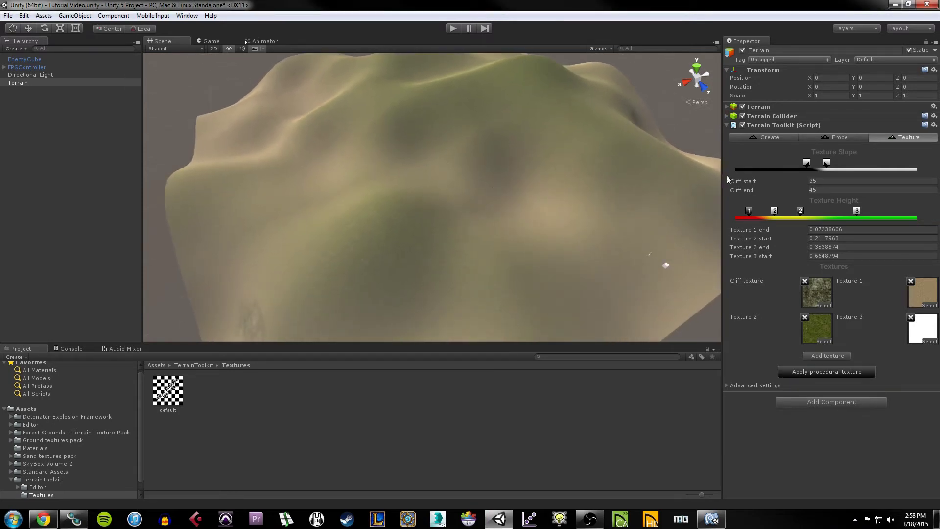
mouse_move(774, 211)
left_mouse_down()
mouse_move(743, 218)
mouse_move(782, 217)
left_mouse_up()
left_click(821, 371)
- Lower the Texture 3 start height to about 0.44, reapply the procedural texture and inspect the terrain
scroll(619, 249, "down", 5)
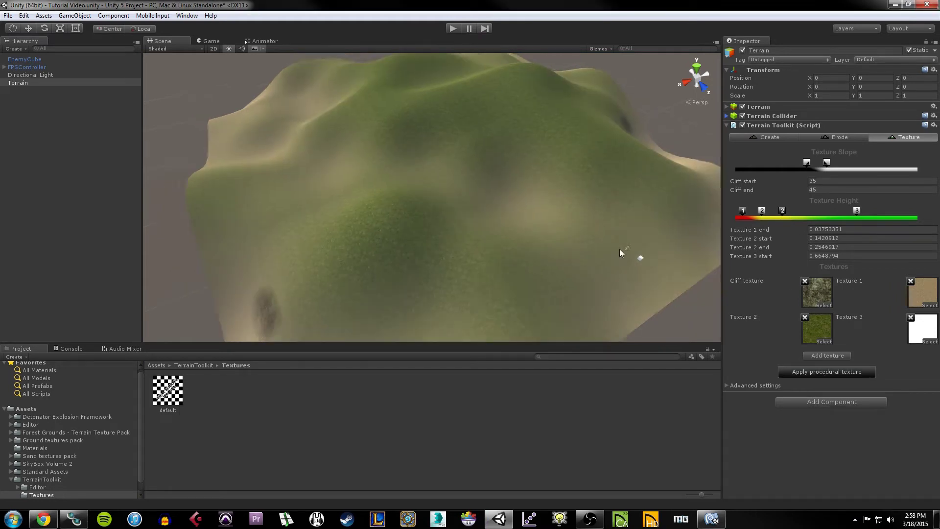
scroll(595, 248, "down", 1)
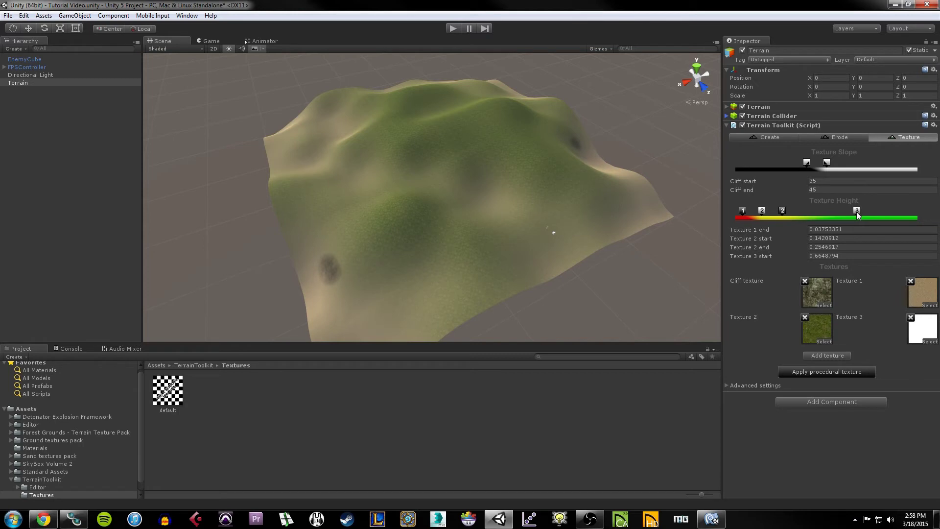
left_click_drag(857, 212, 812, 216)
left_click(832, 372)
scroll(503, 236, "up", 3)
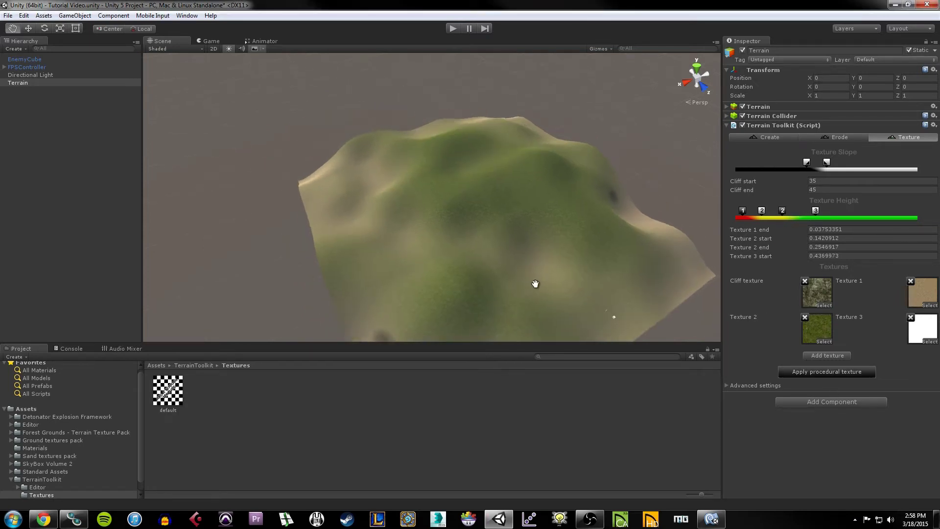
middle_click_drag(535, 281, 534, 166)
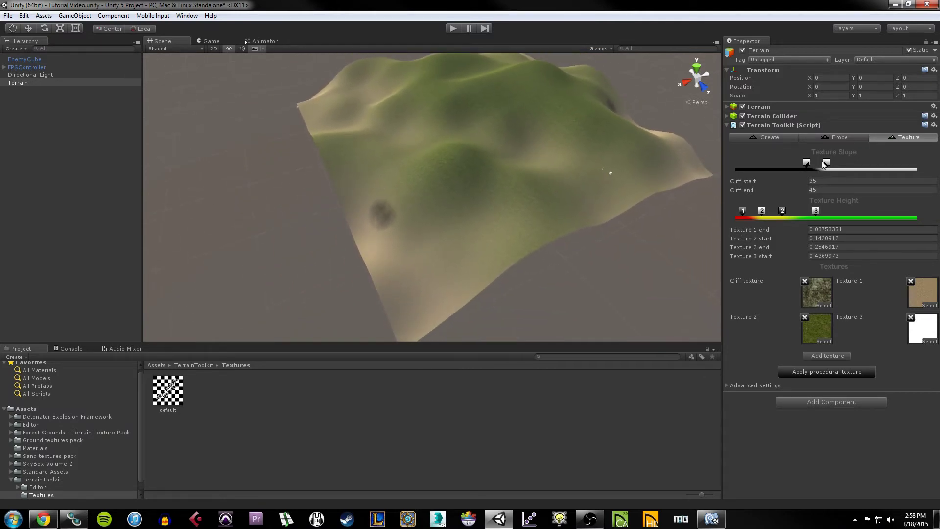
scroll(598, 171, "up", 2)
scroll(597, 170, "down", 3)
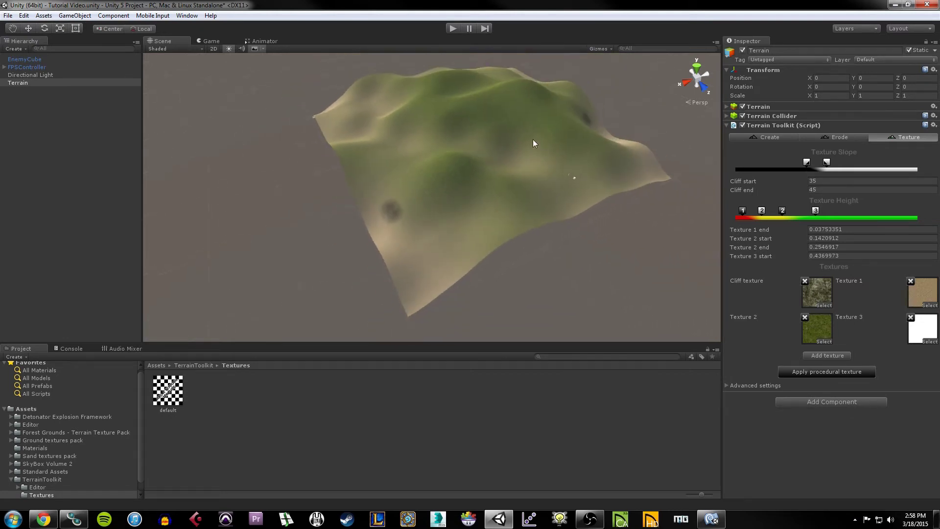
scroll(500, 214, "up", 2)
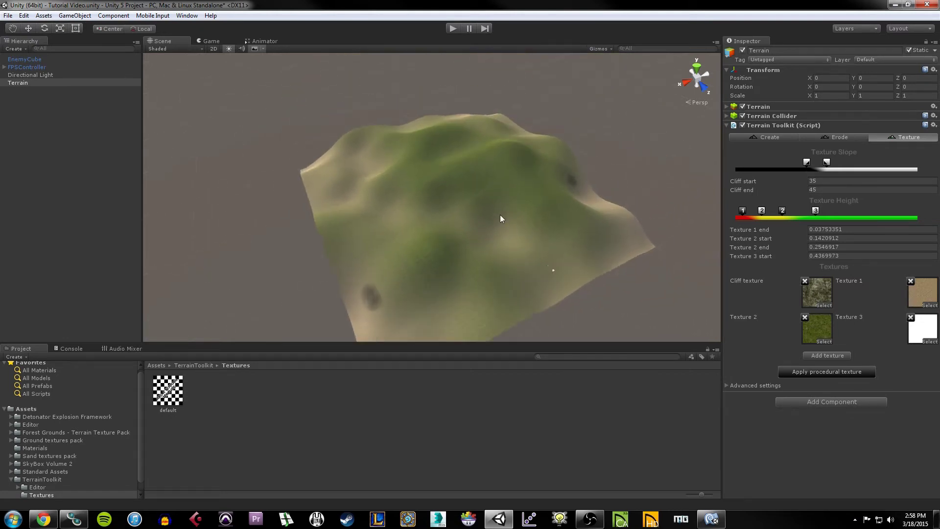
- Raise steep mounds on the terrain's highest hill with Raise / Lower Terrain and the large solid round brush
left_click(727, 116)
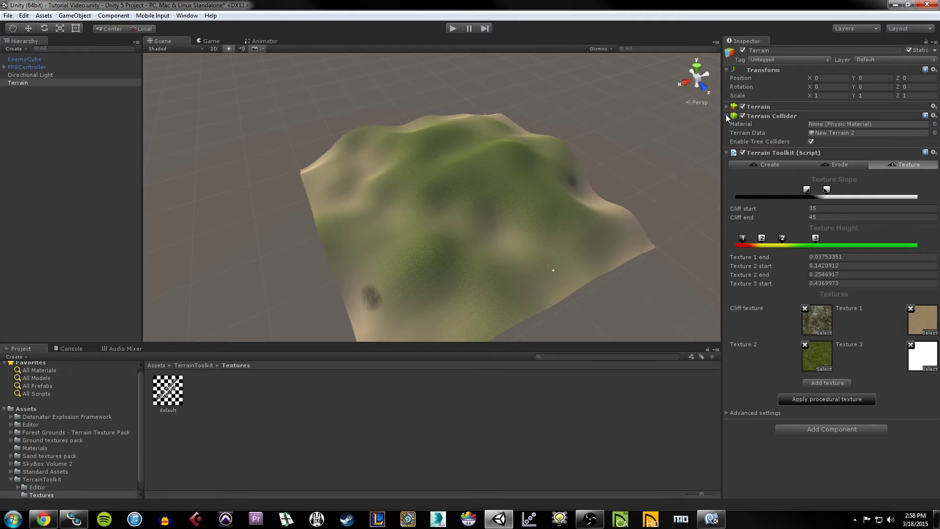
left_click(727, 116)
left_click(727, 106)
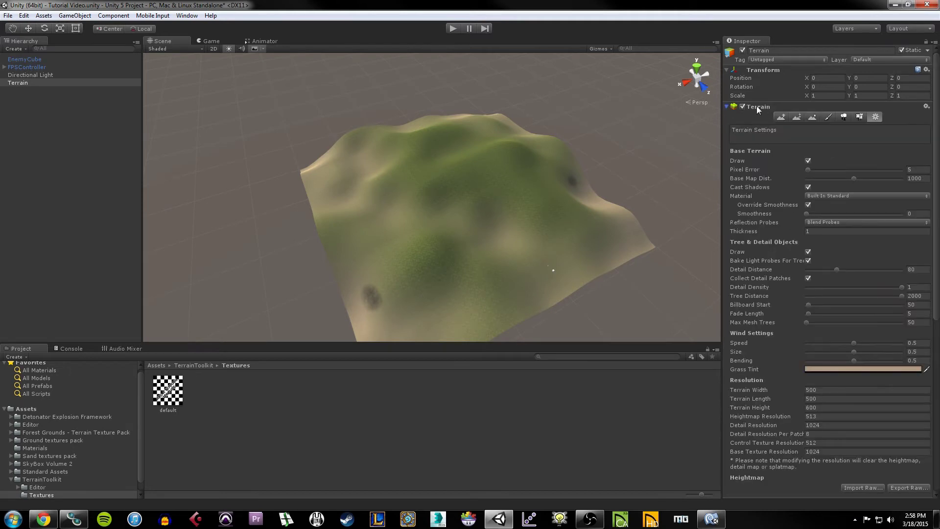
left_click(780, 117)
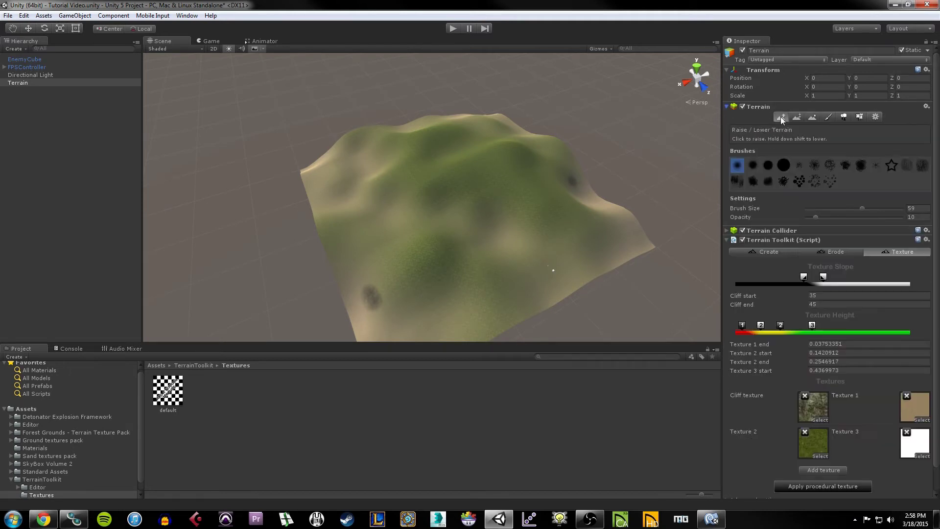
left_click(784, 168)
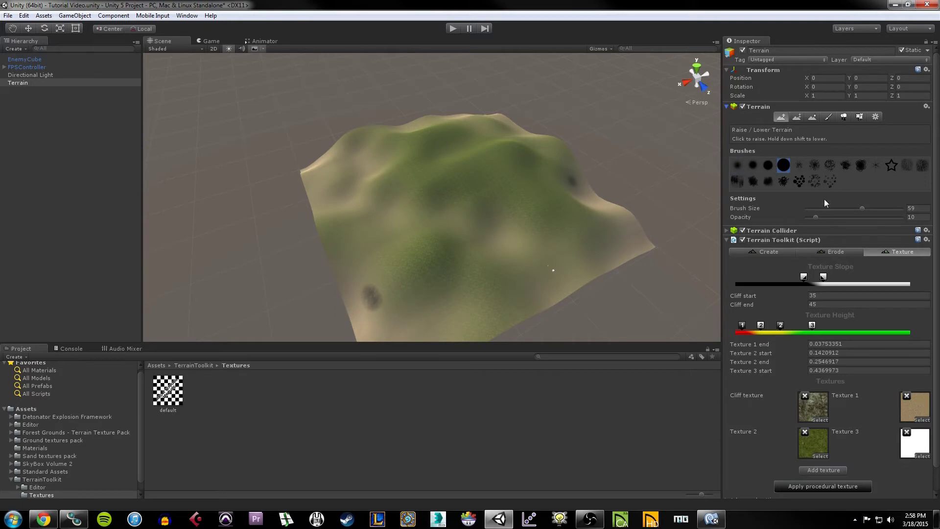
left_click(505, 153)
mouse_move(473, 147)
left_mouse_down()
mouse_move(414, 142)
mouse_move(448, 133)
mouse_move(496, 145)
left_mouse_up()
- Raise a steep mountain wall along all the outer edges of the terrain with the same brush
mouse_move(578, 168)
middle_mouse_down()
mouse_move(495, 210)
mouse_move(500, 218)
middle_mouse_up()
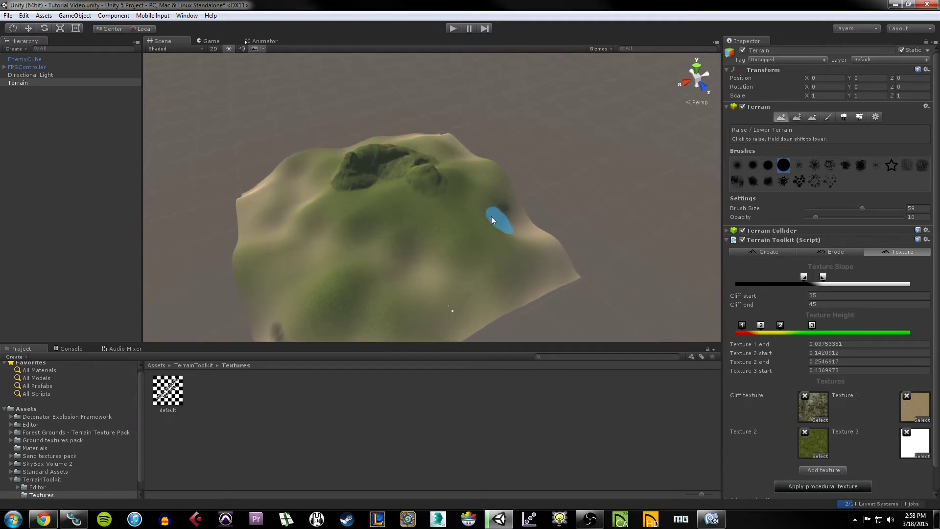
mouse_move(565, 268)
left_mouse_down()
mouse_move(492, 178)
mouse_move(558, 260)
mouse_move(554, 275)
mouse_move(457, 325)
left_mouse_up()
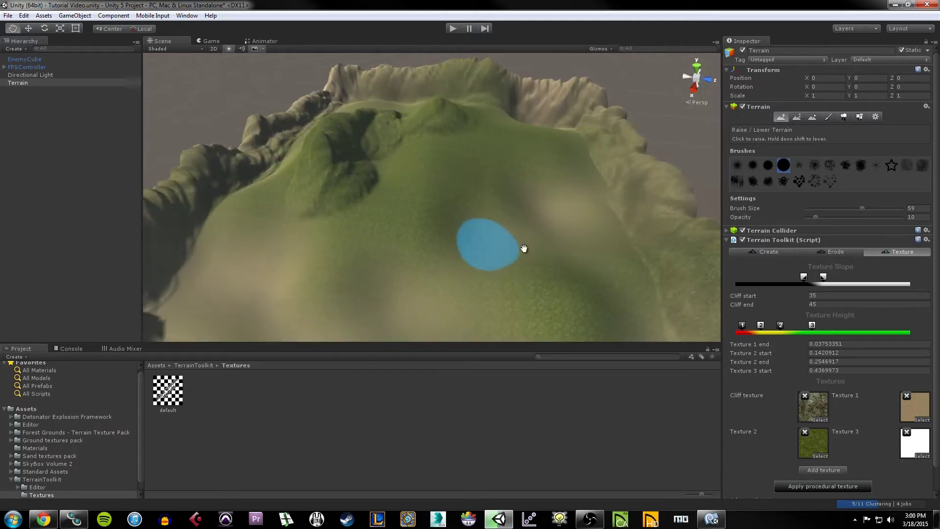
mouse_move(522, 248)
left_mouse_down("alt")
mouse_move(426, 242)
mouse_move(453, 248)
left_mouse_up("alt")
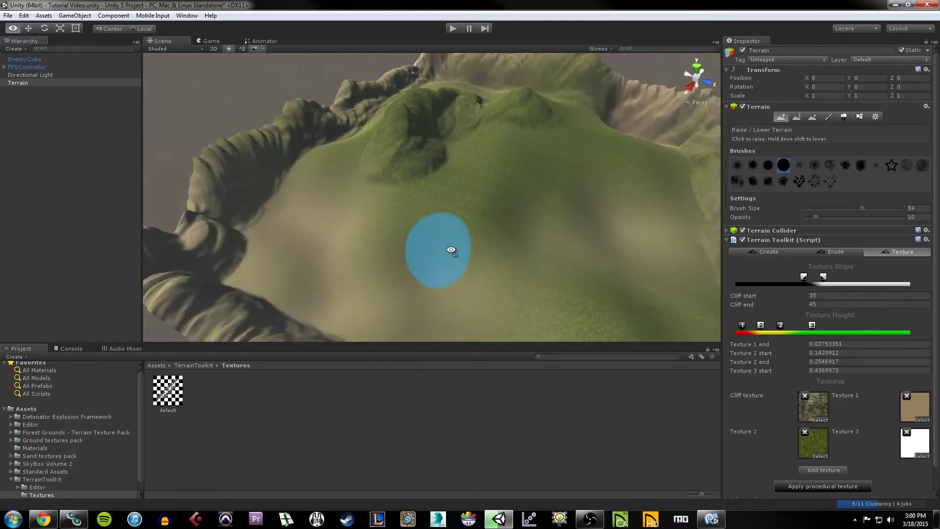
scroll(457, 266, "up", 3)
scroll(457, 267, "down", 8)
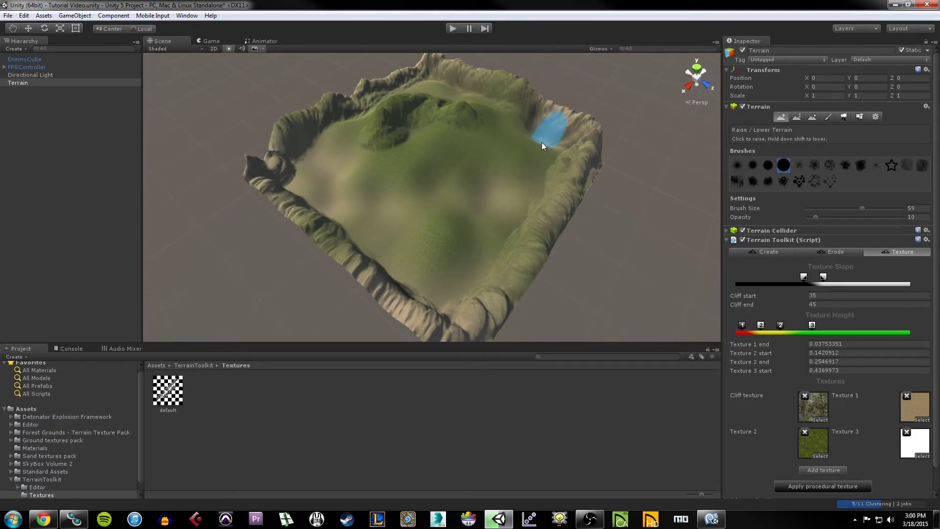
- Reapply the procedural texture to the terrain with its raised mounds and border walls
mouse_move(453, 95)
middle_mouse_down()
mouse_move(451, 126)
mouse_move(456, 95)
middle_mouse_up()
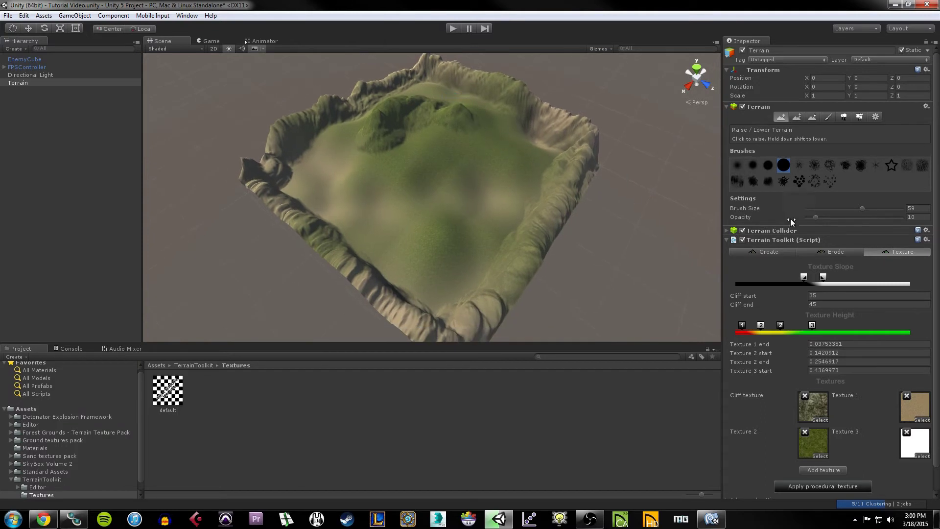
scroll(832, 442, "down", 2)
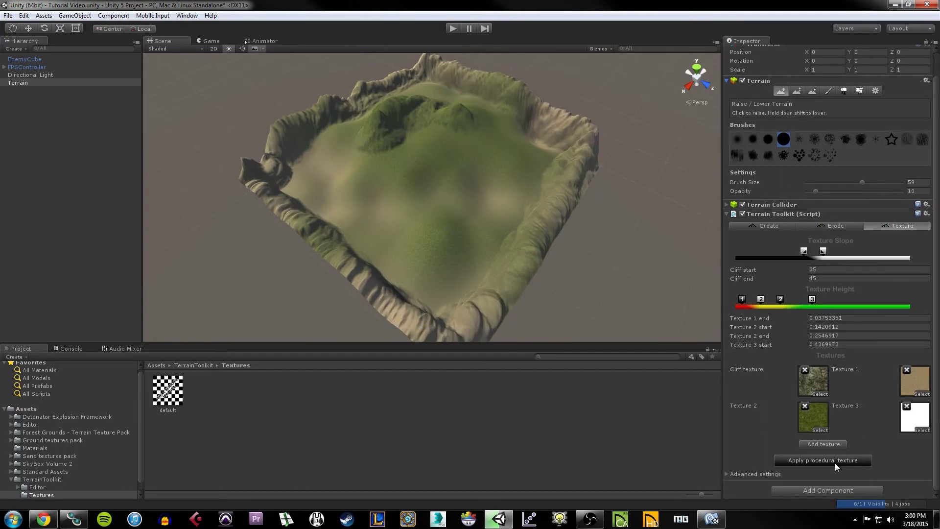
left_click(835, 462)
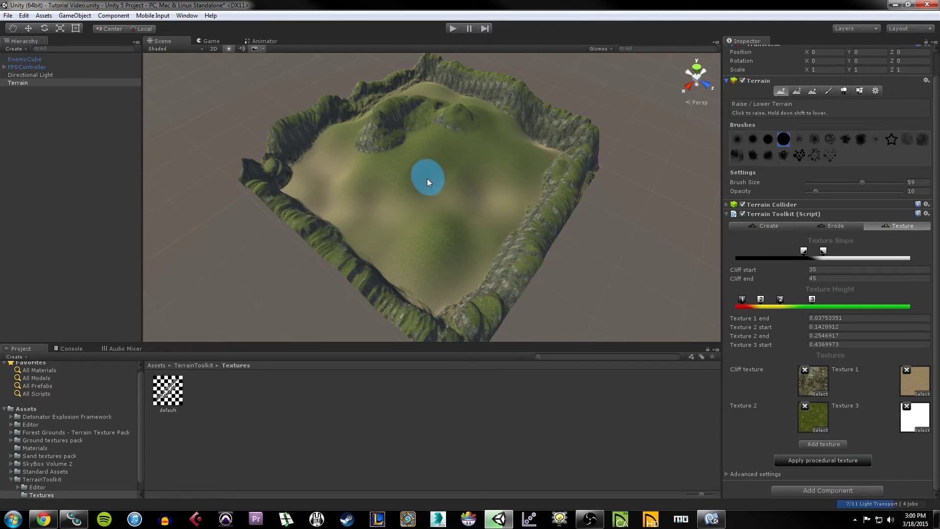
- Lower the Texture 2 end height to about 0.20 and Texture 3 start to about 0.25, and reapply the procedural texture
mouse_move(438, 175)
right_mouse_down()
mouse_move(398, 258)
mouse_move(530, 234)
mouse_move(566, 262)
mouse_move(382, 254)
mouse_move(460, 228)
mouse_move(336, 126)
right_mouse_up()
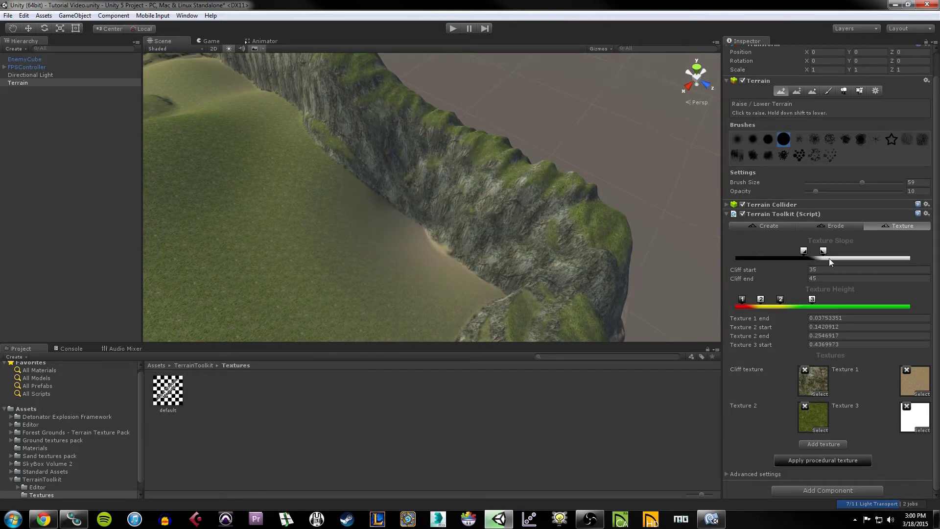
mouse_move(489, 205)
middle_mouse_down()
mouse_move(479, 203)
mouse_move(573, 220)
mouse_move(507, 237)
mouse_move(538, 254)
mouse_move(529, 279)
middle_mouse_up()
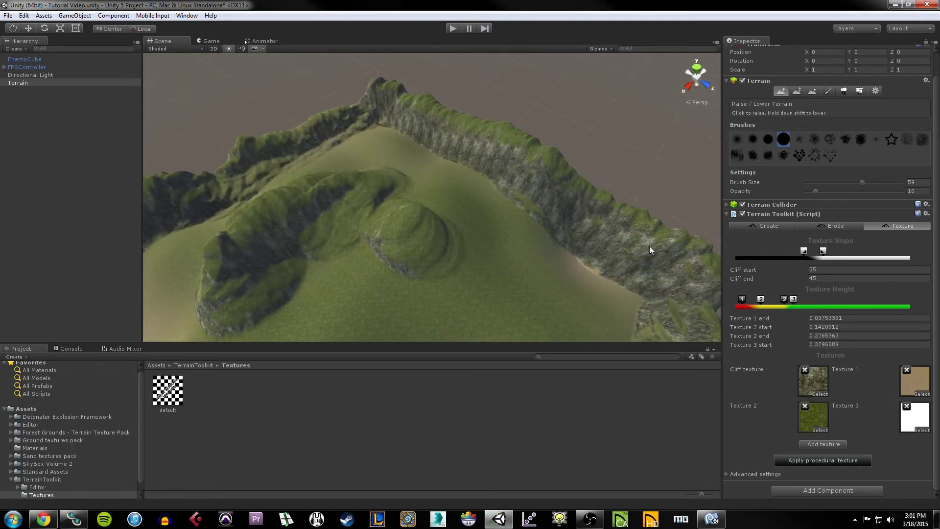
mouse_move(793, 302)
left_mouse_down()
mouse_move(772, 303)
mouse_move(788, 302)
mouse_move(780, 308)
left_mouse_up()
left_click(815, 460)
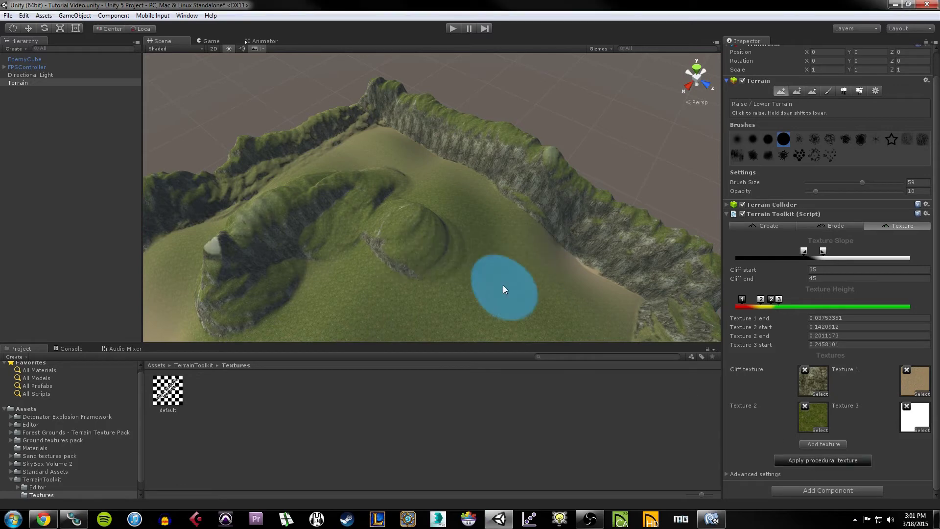
- Lower the Texture 3 start height to about 0.22 and Texture 2 end to about 0.18, reapplying the procedural texture after each change
middle_click_drag(465, 278, 630, 210)
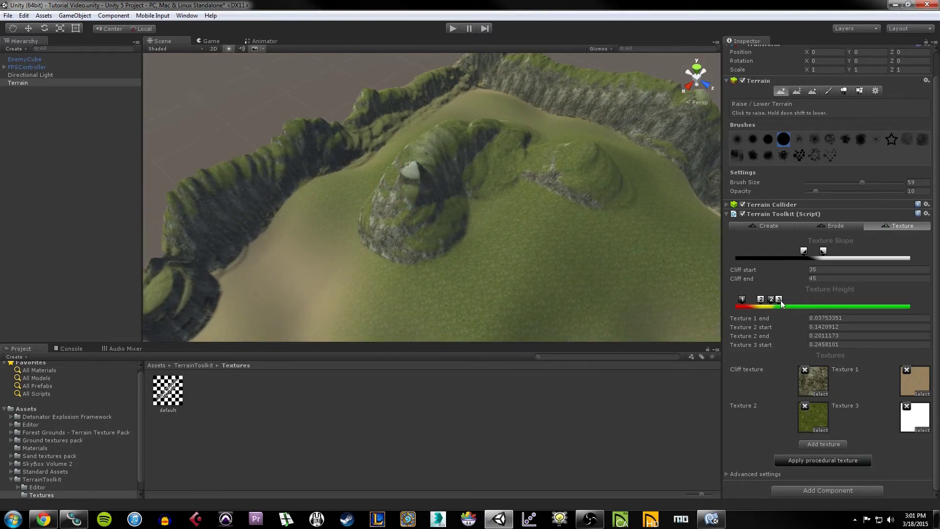
left_click(814, 461)
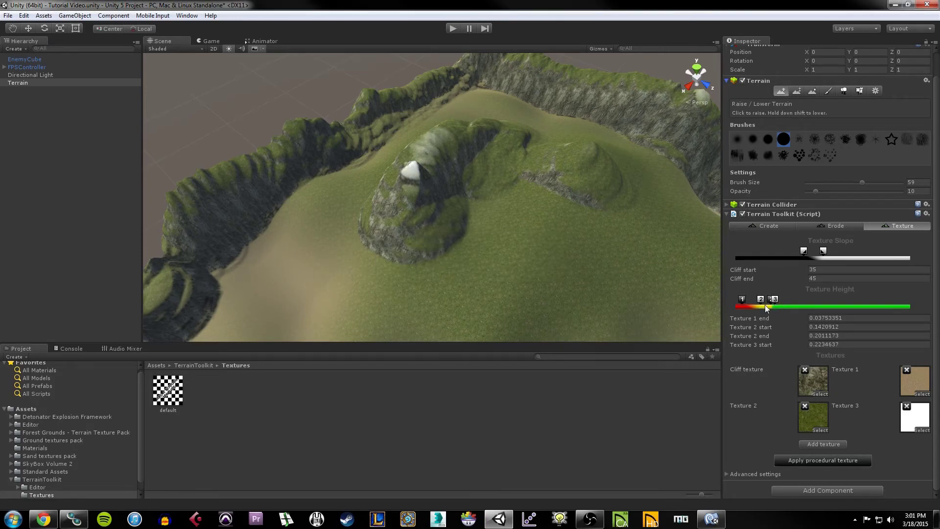
left_click_drag(769, 300, 768, 299)
left_click(810, 460)
scroll(471, 304, "down", 10)
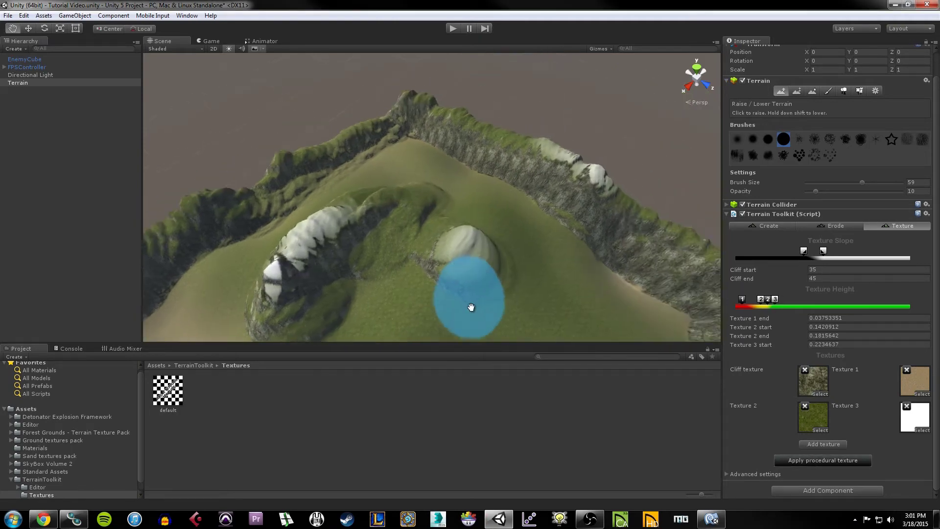
- Lower Texture 2 start to about 0.12, Texture 2 end to about 0.165 and Texture 3 start to about 0.204, and reapply the procedural texture
left_click_drag(531, 278, 490, 227, "alt")
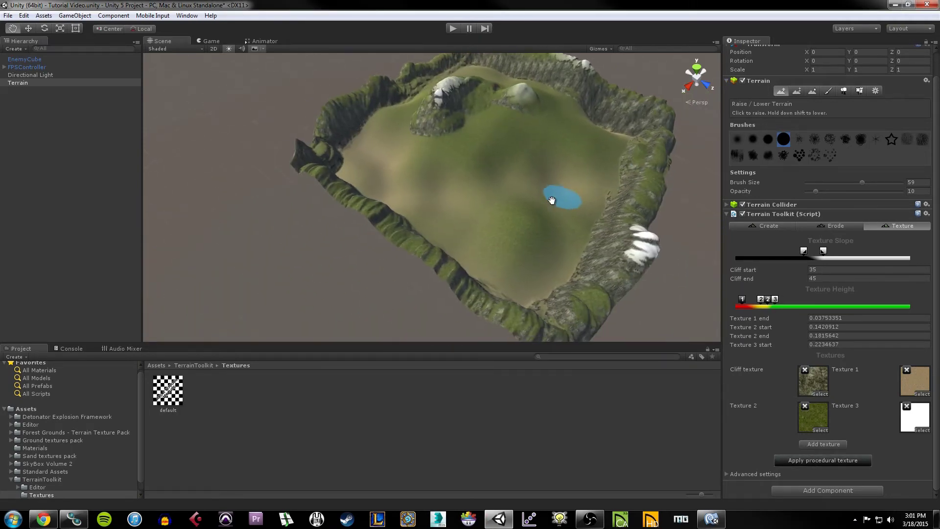
scroll(439, 177, "up", 3)
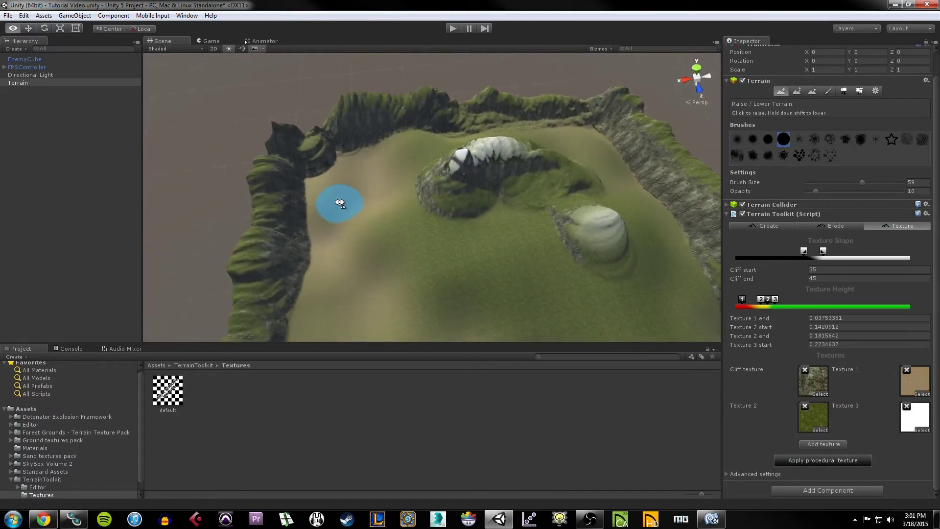
left_click_drag(494, 188, 636, 245, "alt")
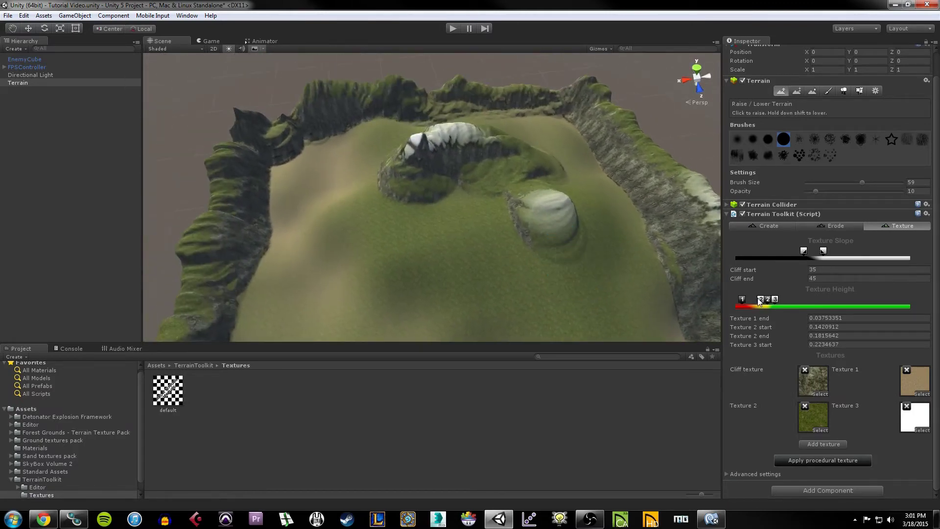
left_click_drag(760, 301, 772, 301)
left_click(827, 460)
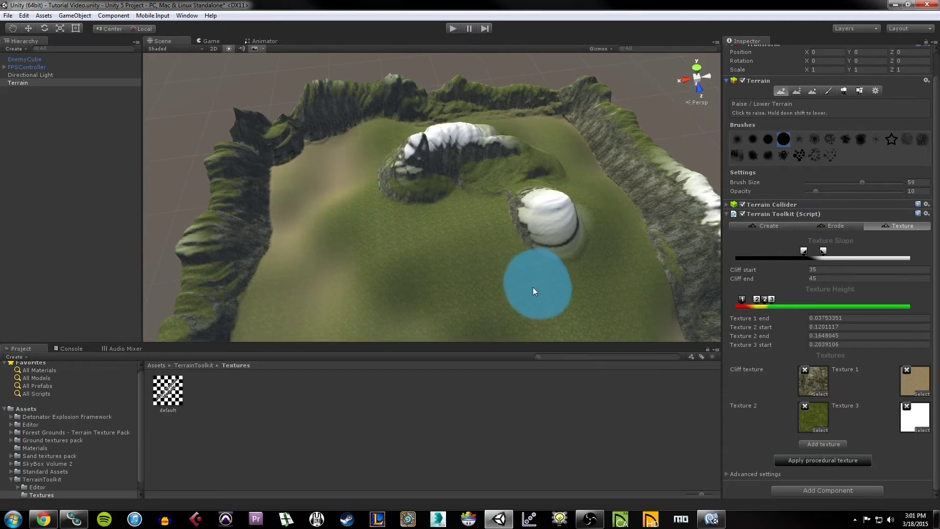
- Examine the retextured mounds, plain and border walls of the terrain from several angles and distances
mouse_move(533, 287)
middle_mouse_down()
mouse_move(583, 293)
mouse_move(572, 325)
mouse_move(395, 216)
mouse_move(504, 184)
middle_mouse_up()
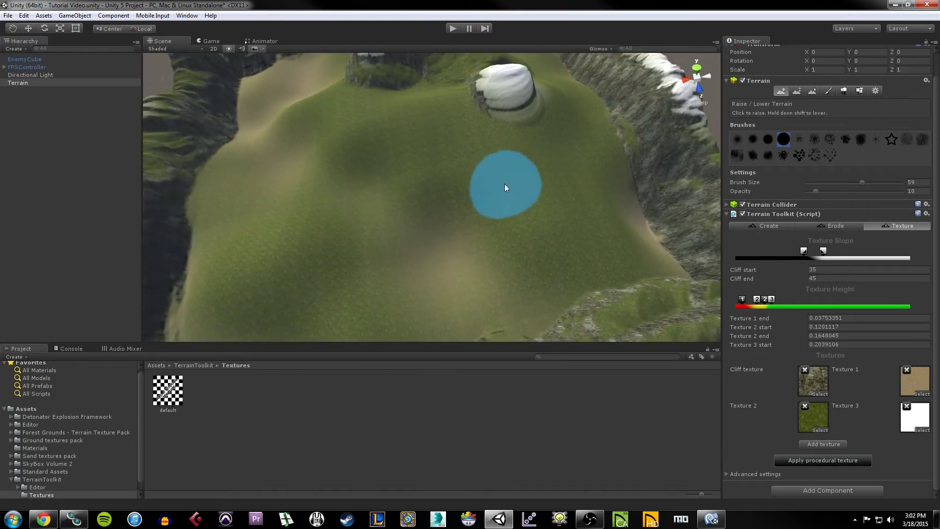
scroll(504, 184, "down", 5)
left_click_drag(470, 216, 568, 238, "alt")
middle_click_drag(568, 234, 501, 220)
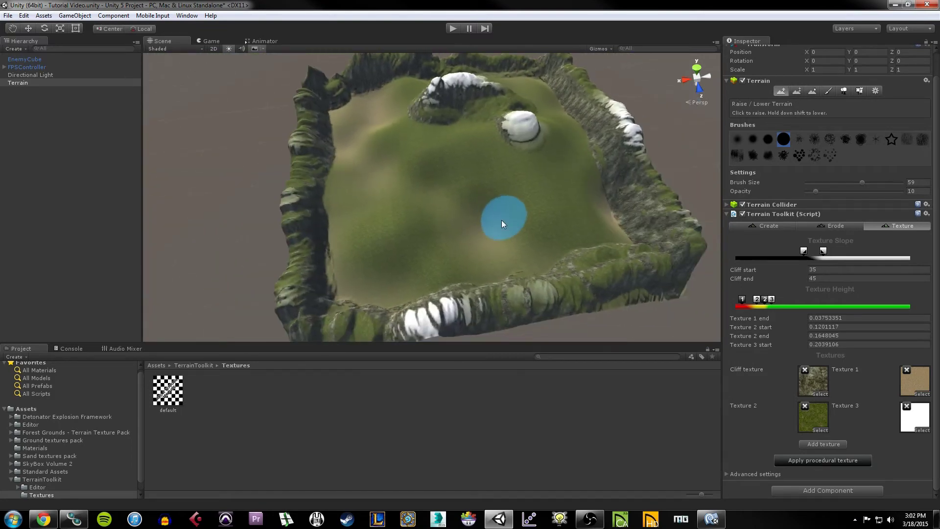
scroll(502, 219, "down", 2)
scroll(501, 220, "up", 2)
scroll(501, 219, "down", 1)
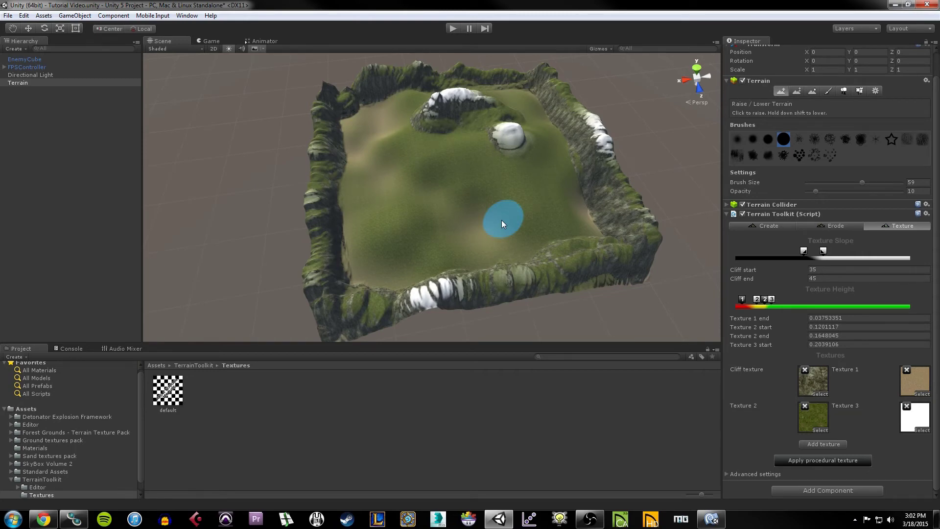
mouse_move(501, 219)
left_mouse_down("alt")
mouse_move(443, 191)
mouse_move(454, 191)
mouse_move(419, 206)
left_mouse_up("alt")
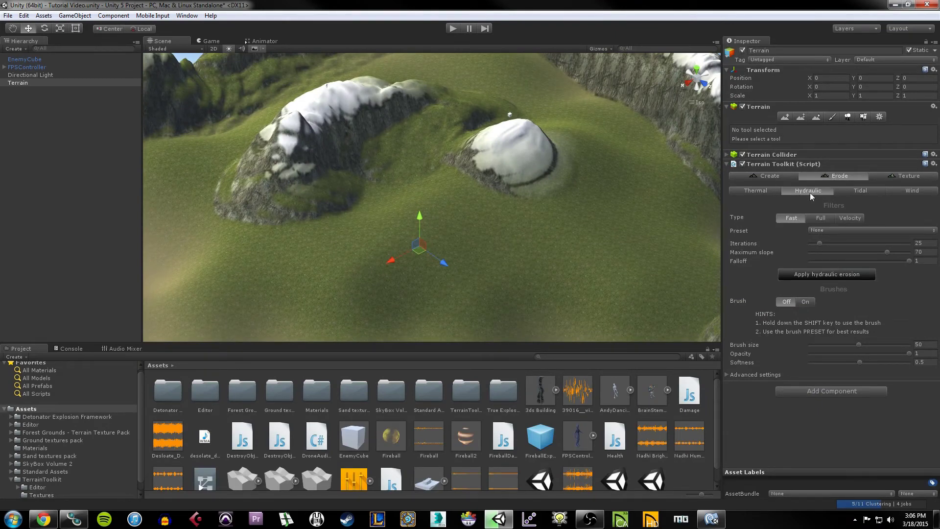
- Apply fast hydraulic erosion to the terrain with the Rainswept Earth preset and check the eroded mounds
left_click(836, 231)
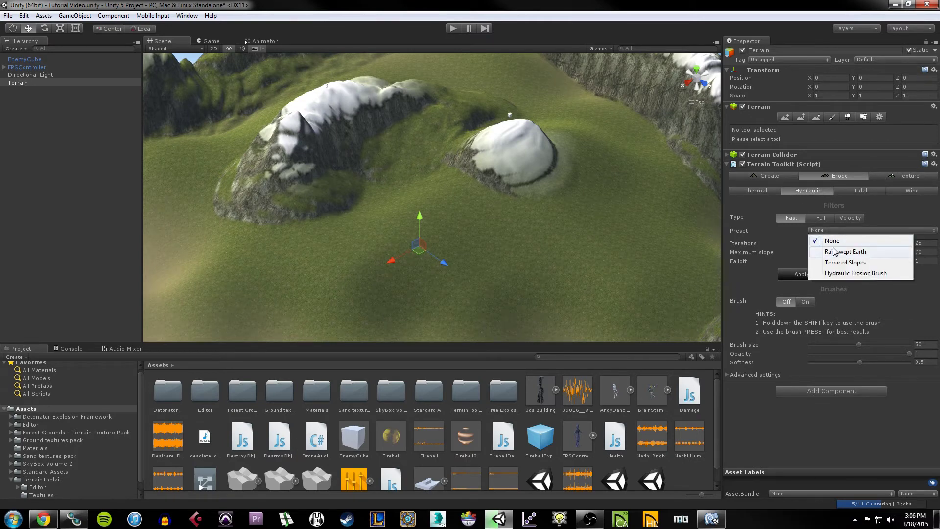
left_click(835, 253)
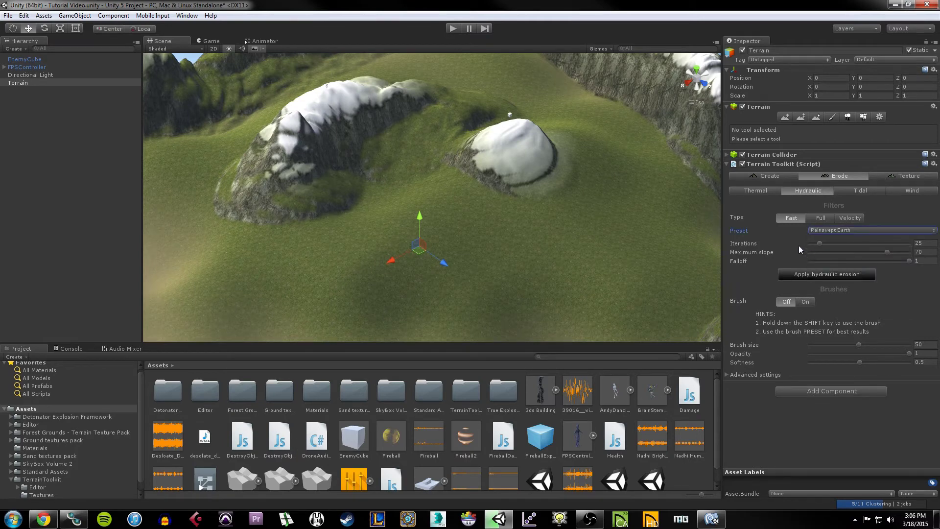
left_click(823, 275)
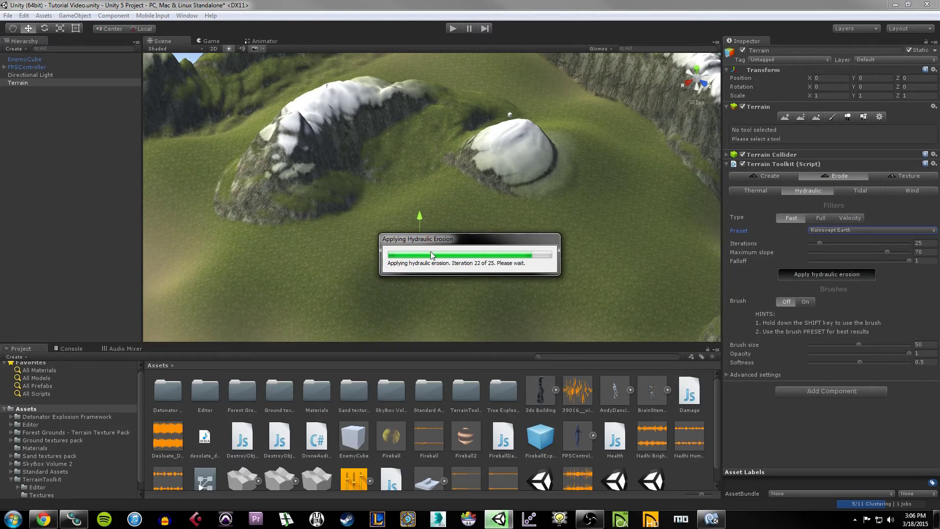
middle_click_drag(372, 160, 361, 142)
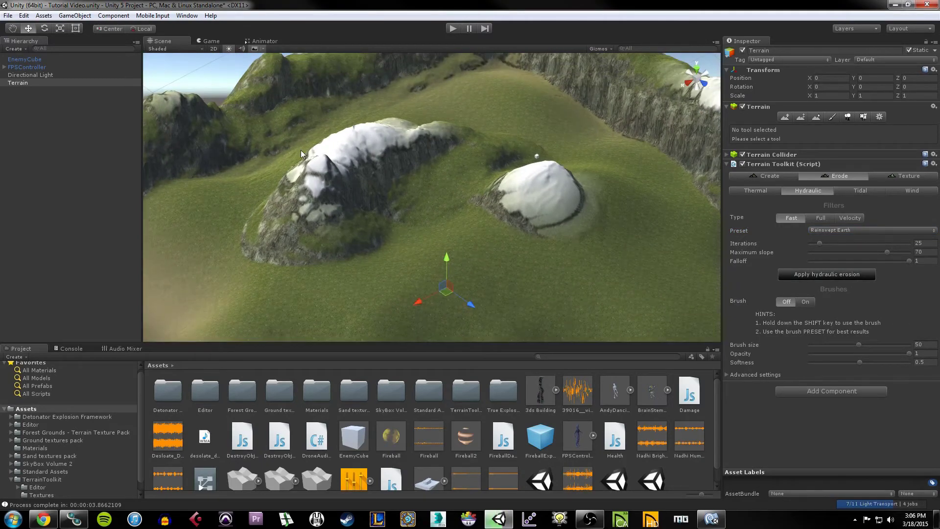
middle_click_drag(287, 119, 307, 132)
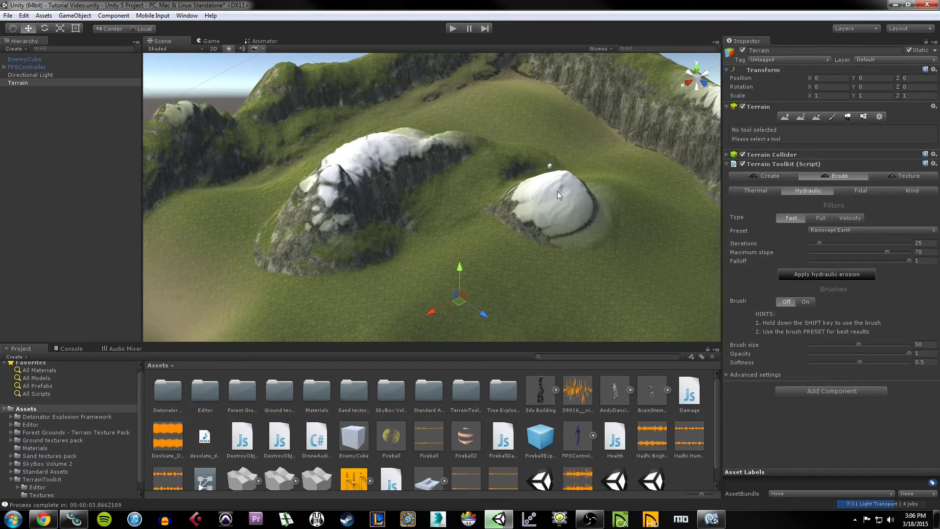
- Move EnemyCube to about X 231.9, Z 137.75 and FPSController to about X 246.24, Y 142.78, Z 136.7, on the larger mound's snowy ridge
left_click(550, 167)
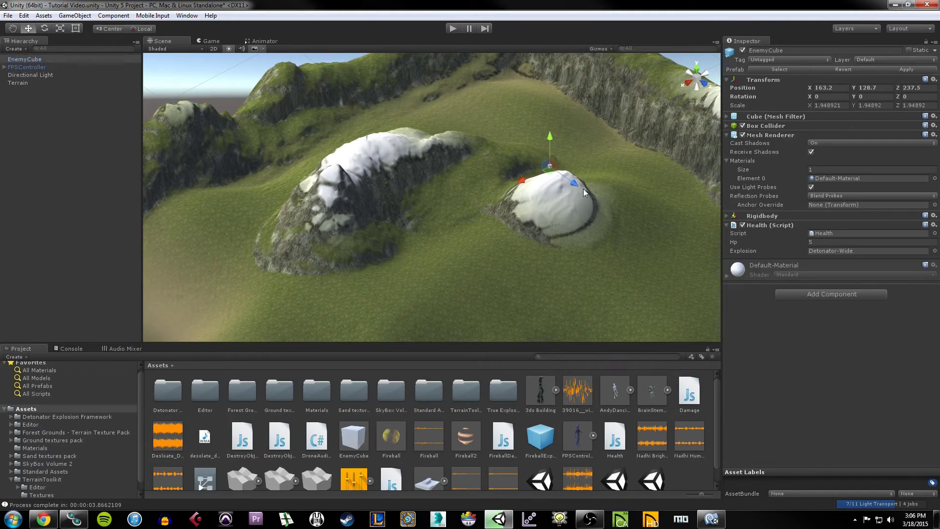
left_click_drag(583, 189, 430, 115)
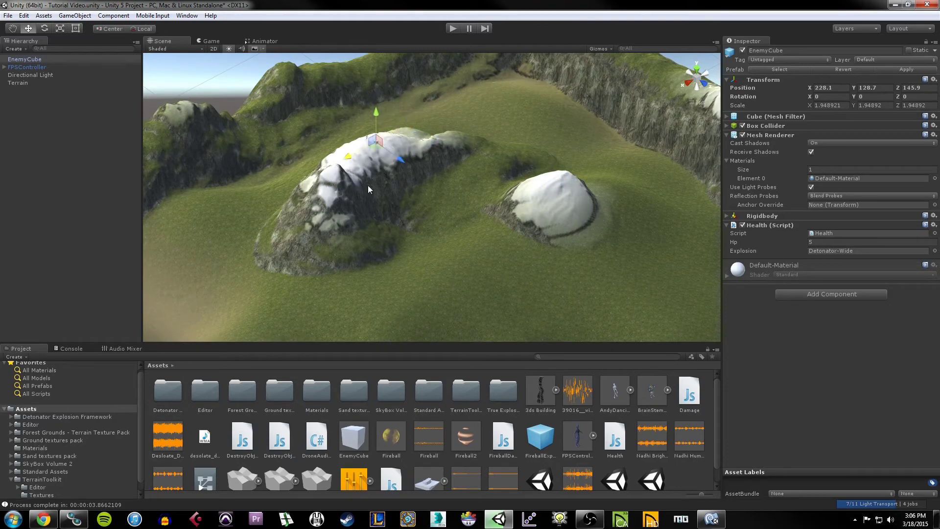
key("f")
left_click_drag(685, 84, 672, 286, "alt")
scroll(672, 286, "down", 5)
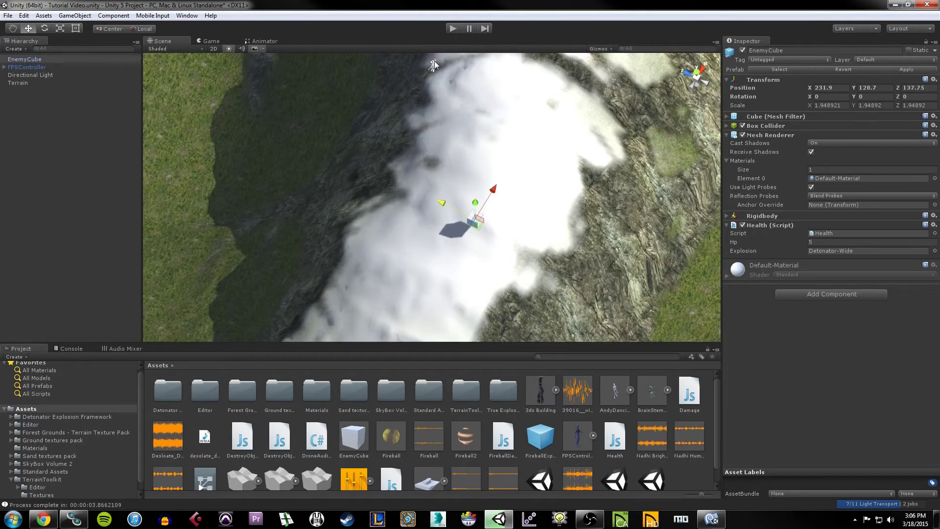
left_click(434, 62)
- Play the scene and walk the character around the snowy ridge, viewing the surrounding terrain and approaching the enemy cube
left_click(453, 29)
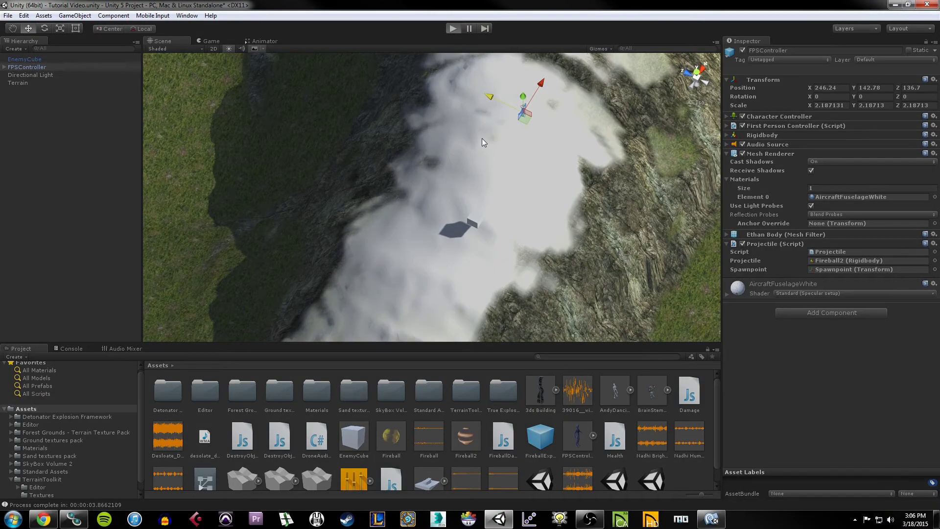
key("w")
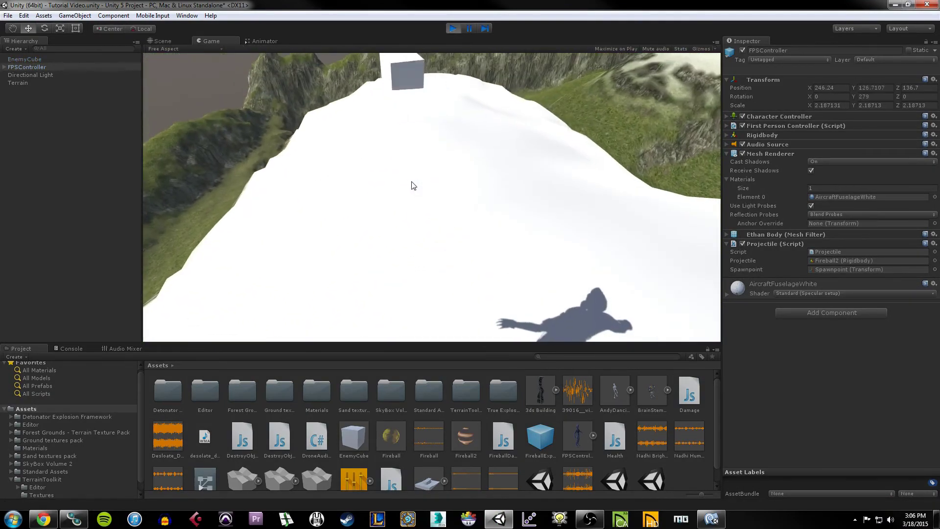
key("w")
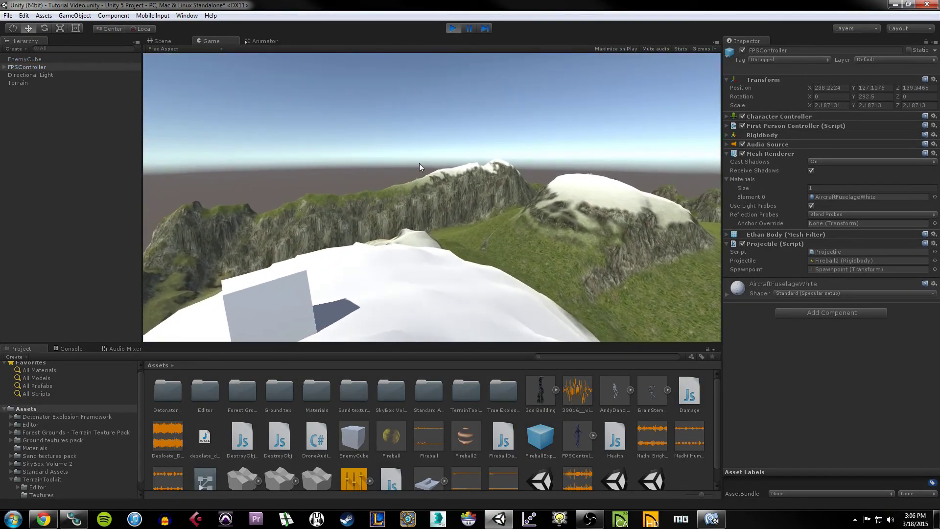
key("w")
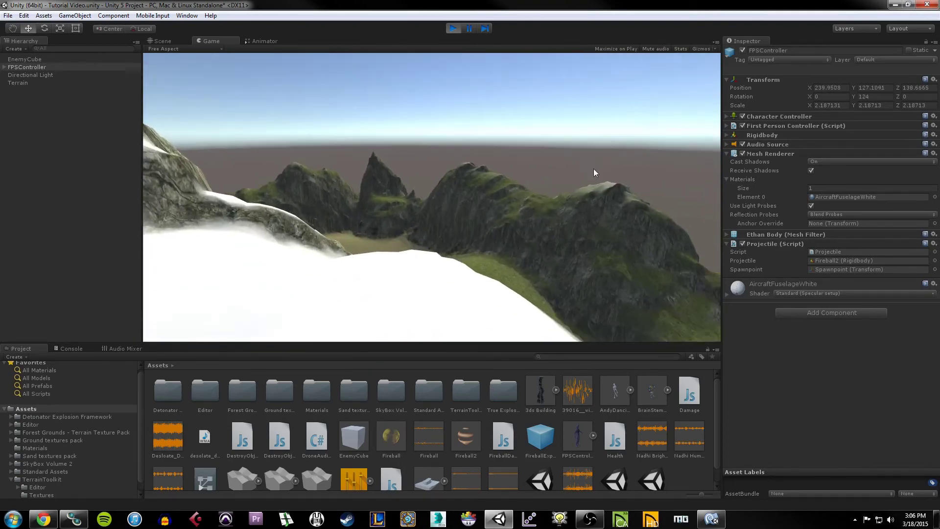
key("w")
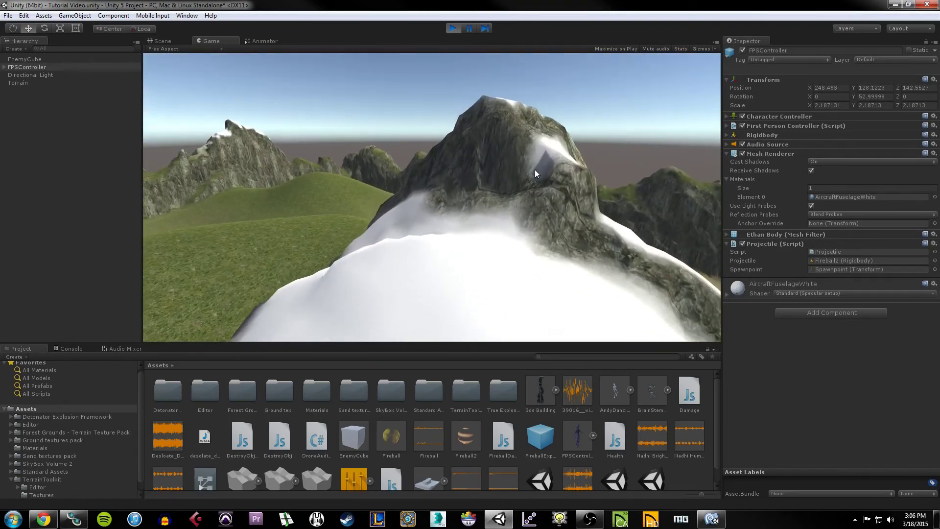
key("w")
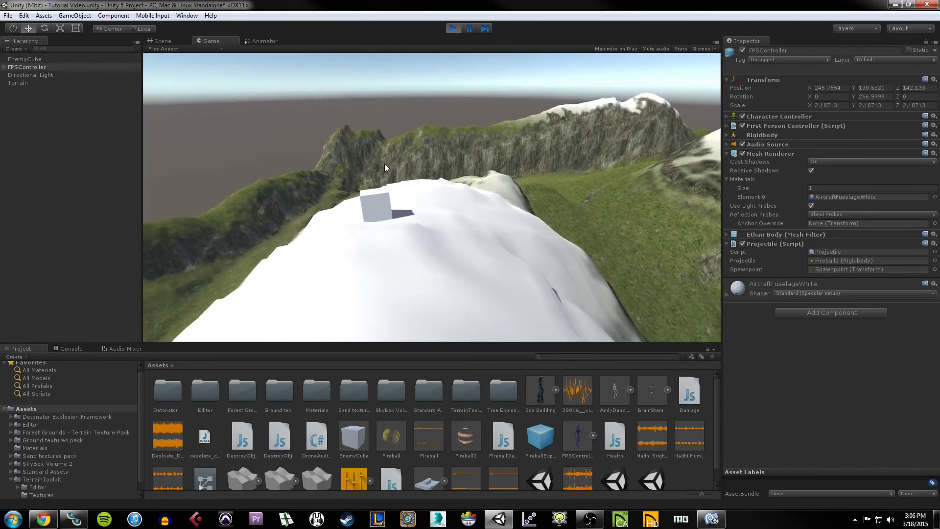
key("w")
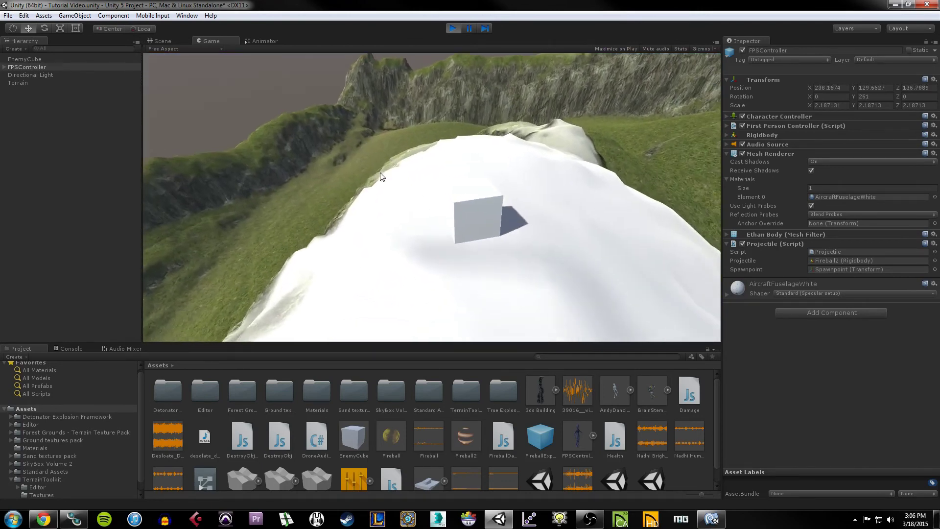
key("w")
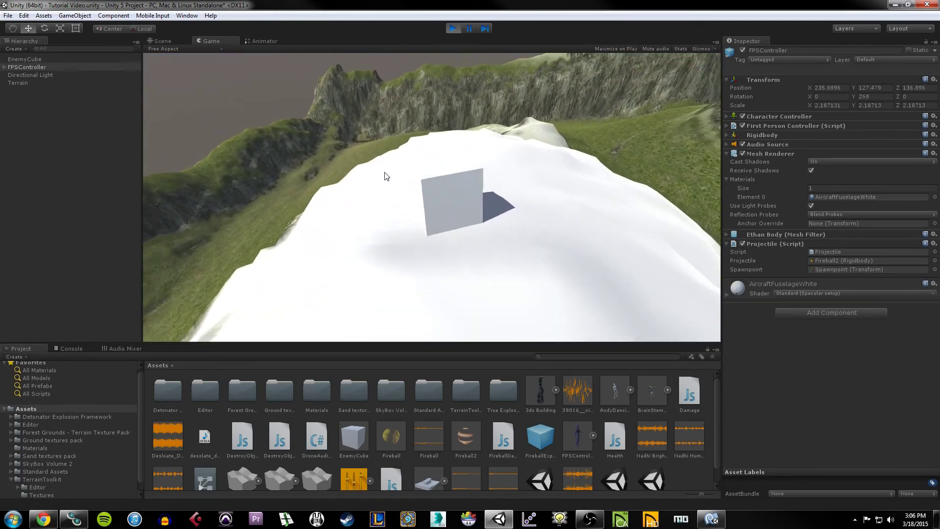
- Shoot fireballs at the enemy cube and follow it down the mountain slope onto the grass
left_click(384, 173)
key("w")
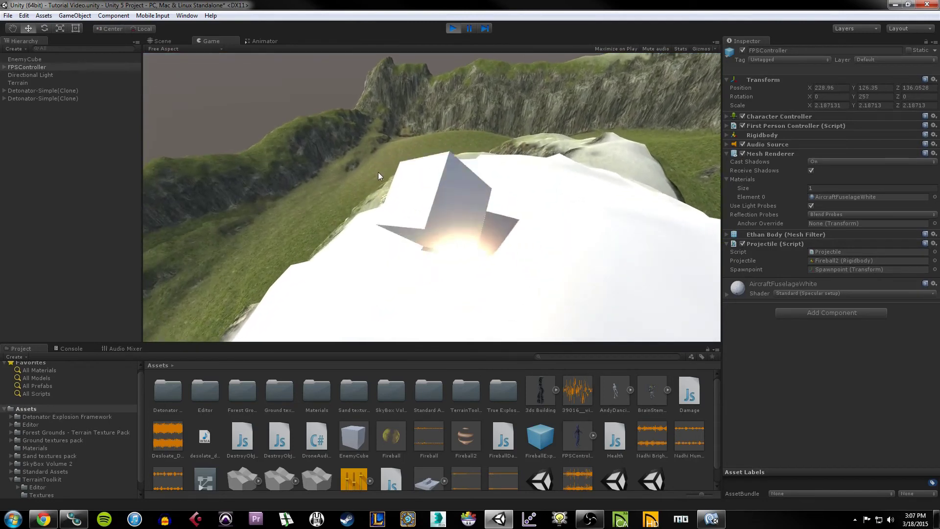
left_click(375, 168)
key("w")
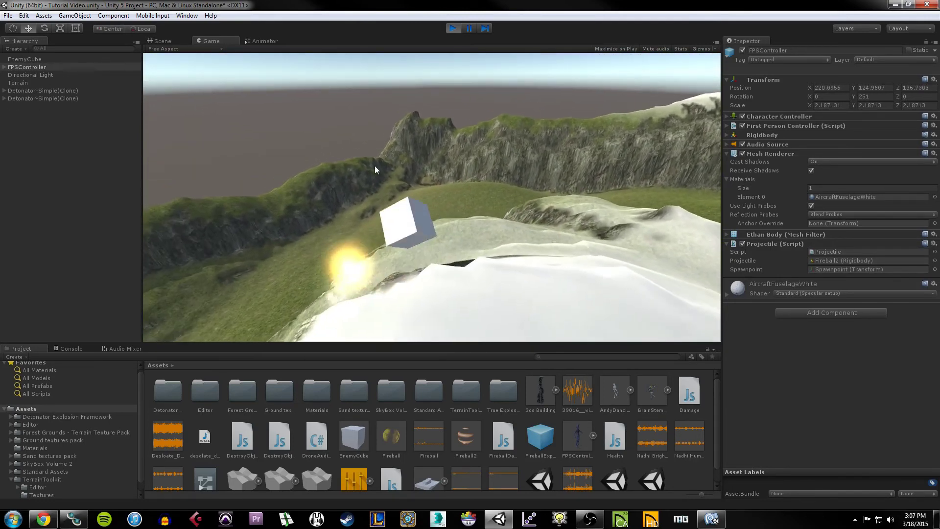
key("w")
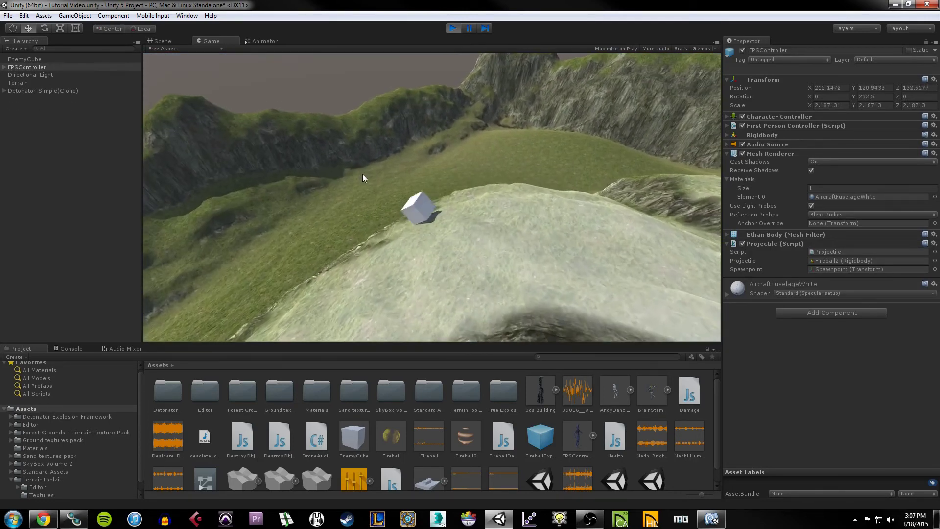
key("w")
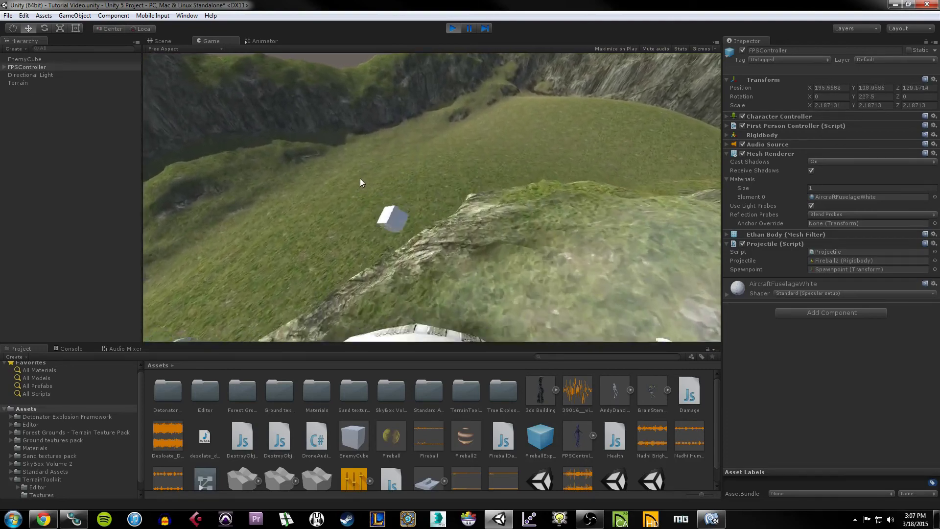
key("w")
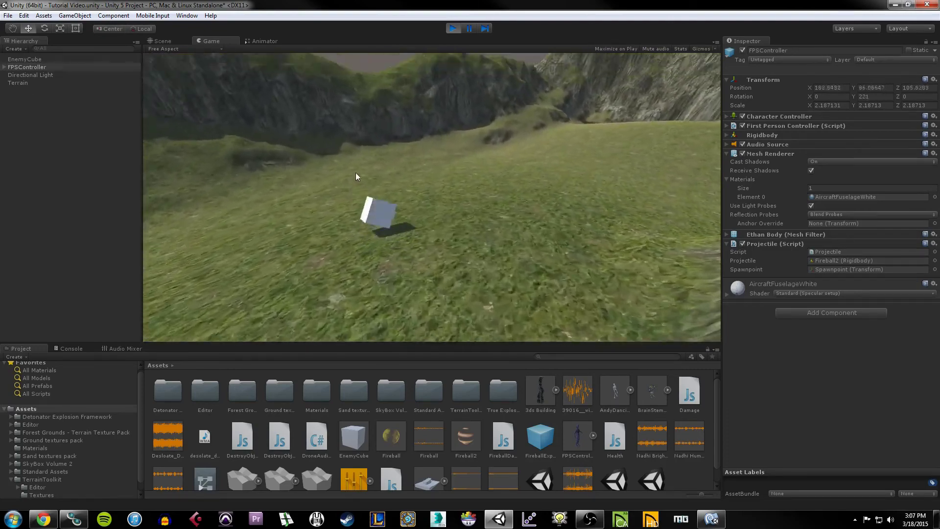
- Keep chasing the enemy cube across the grass while shooting fireballs at it, and stop play mode
left_click(347, 166)
key("w")
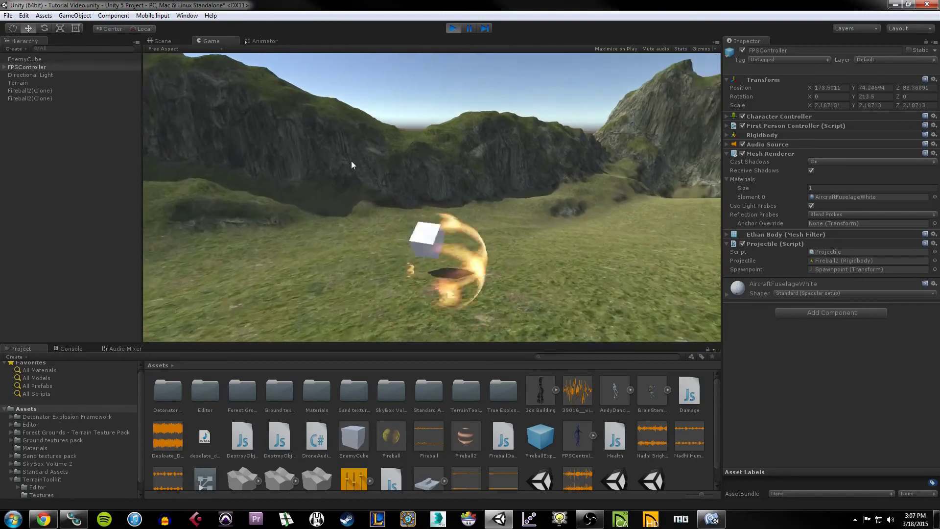
left_click(354, 161)
key("w")
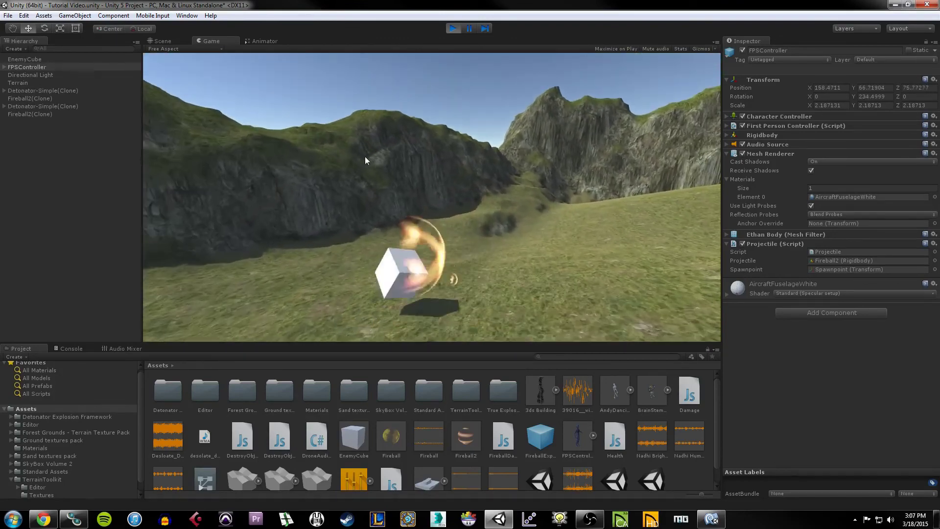
left_click(365, 156)
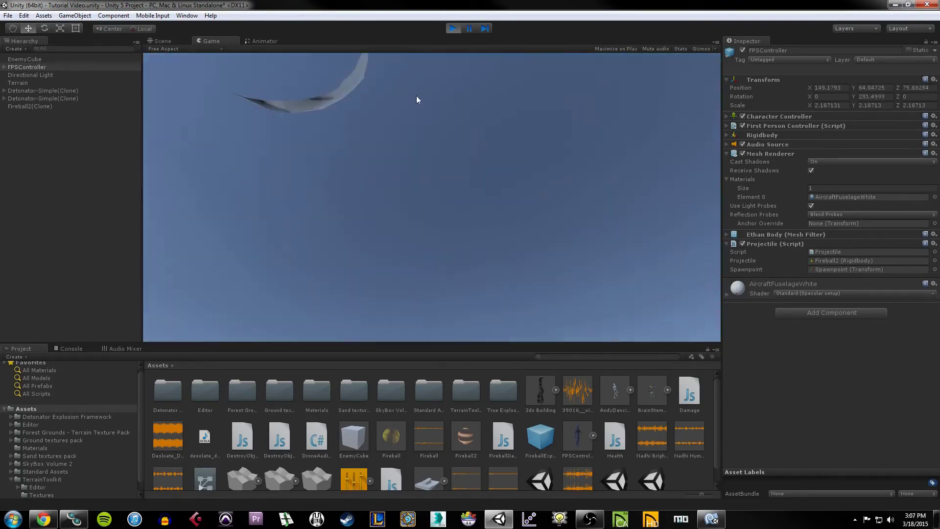
left_click(453, 28)
- Examine the whole terrain in perspective from several angles and distances, including the snowy mounds and surrounding mountain walls, with the Terrain selected
scroll(486, 187, "down", 3)
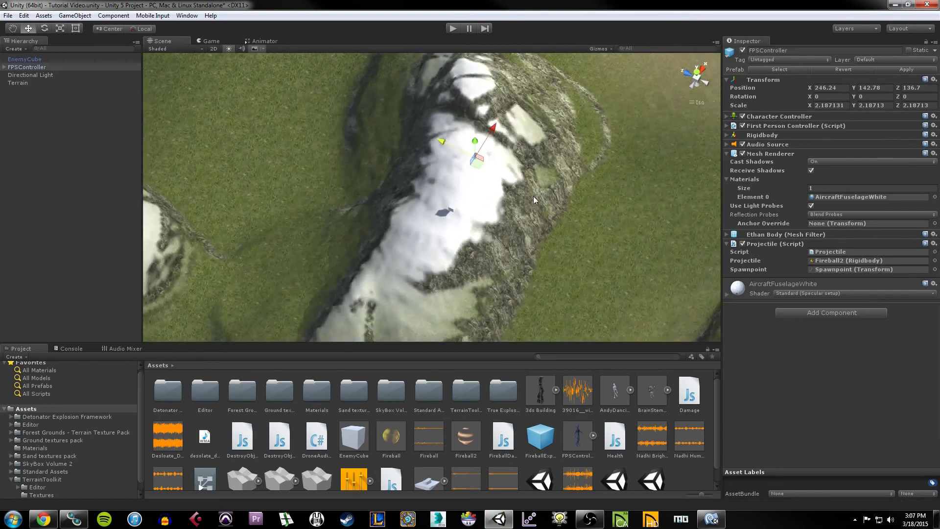
left_click(698, 86)
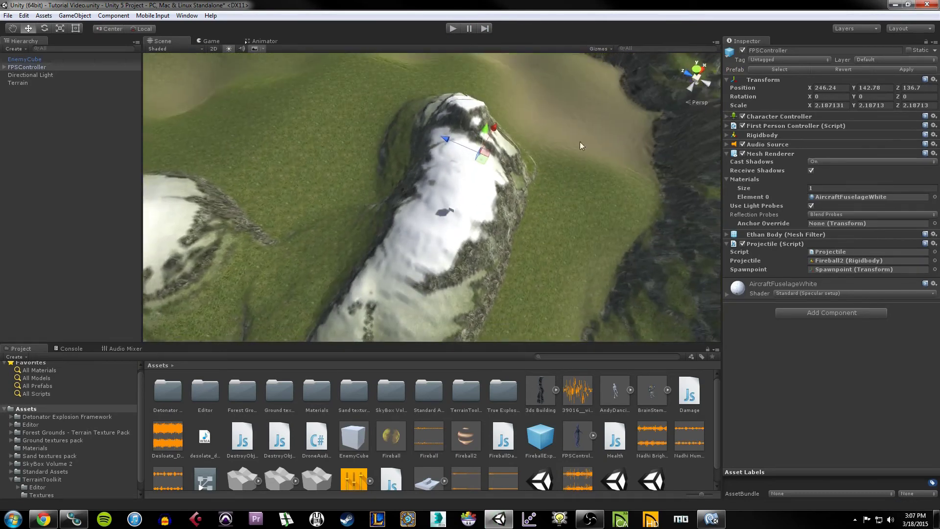
left_click_drag(396, 219, 519, 178, "alt")
scroll(446, 199, "down", 5)
left_click_drag(445, 199, 495, 204, "alt")
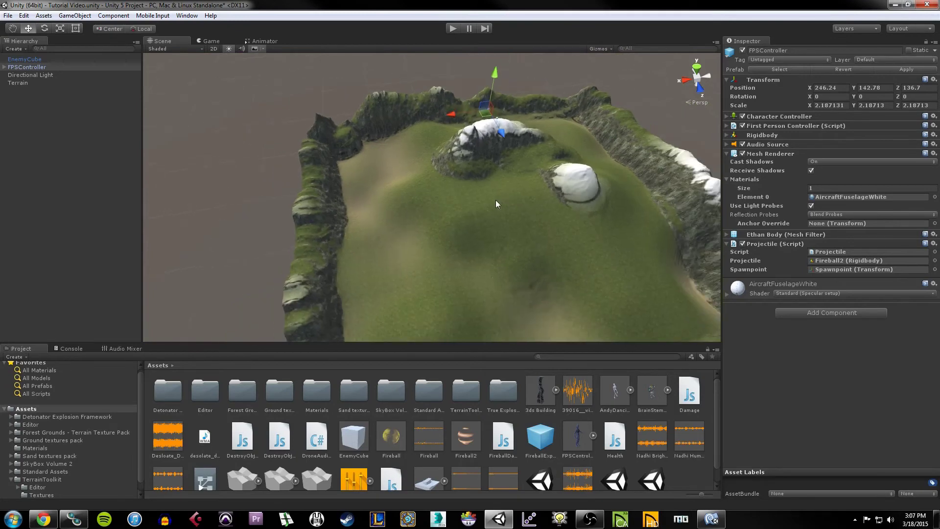
middle_click_drag(495, 204, 430, 150)
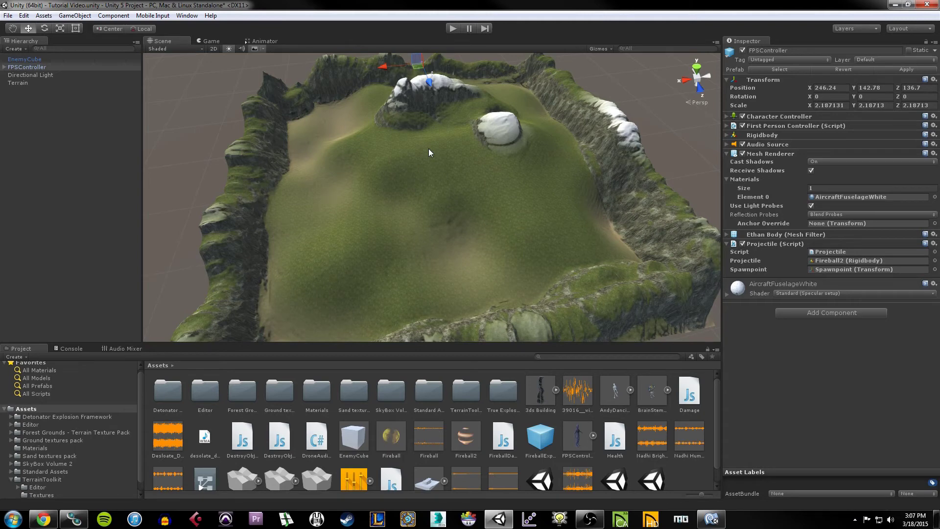
left_click(406, 215)
middle_click_drag(407, 213, 440, 193)
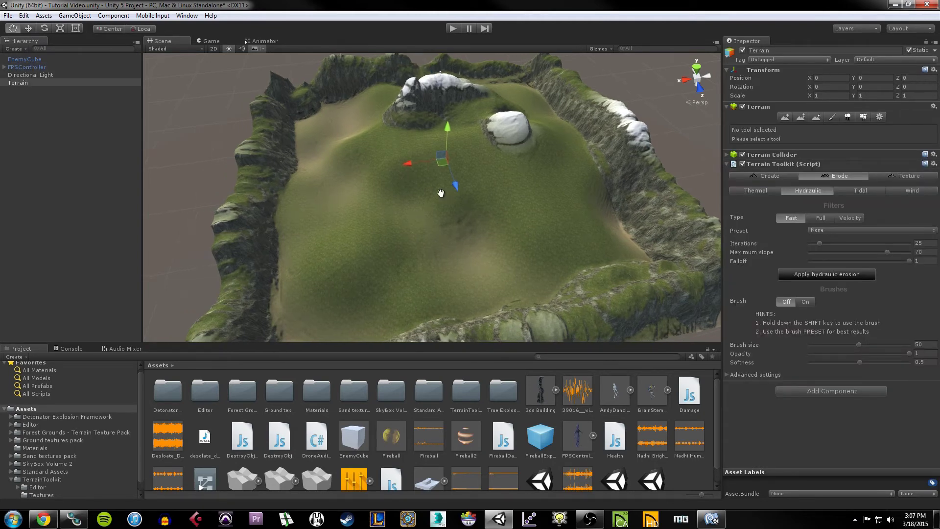
left_click_drag(441, 193, 466, 204, "alt")
scroll(493, 165, "down", 3)
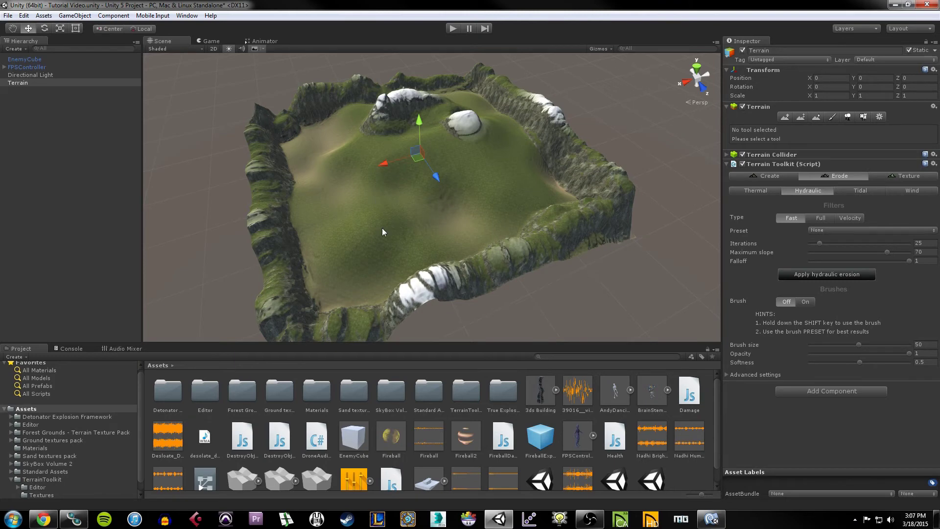
scroll(391, 196, "up", 5)
scroll(401, 214, "down", 5)
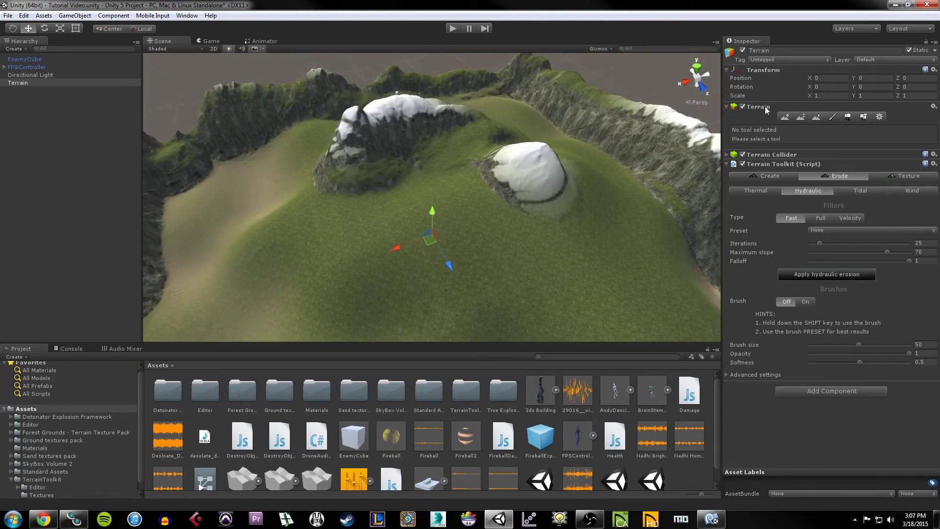
- Look through the terrain's sculpting and painting tools and add Conifer_Desktop as a tree type for tree placement
double_click(766, 107)
left_click(796, 117)
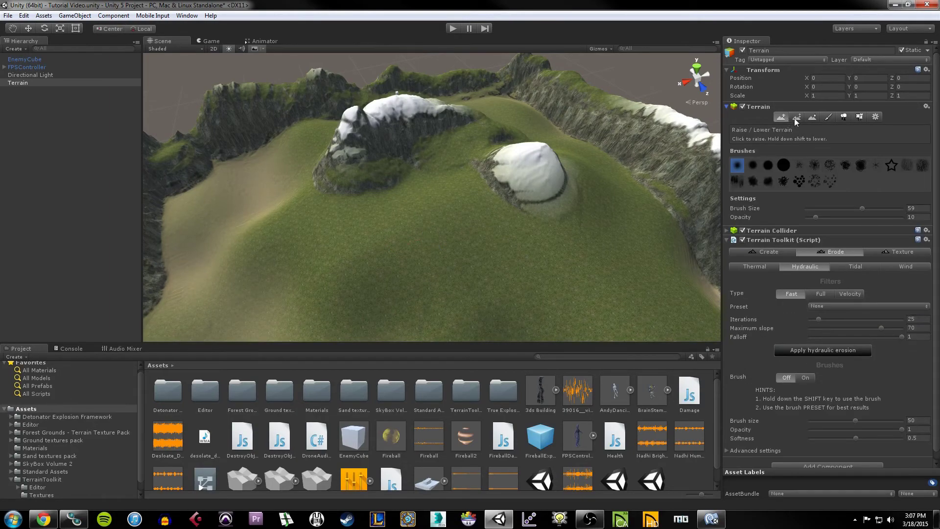
left_click(812, 117)
left_click(855, 117)
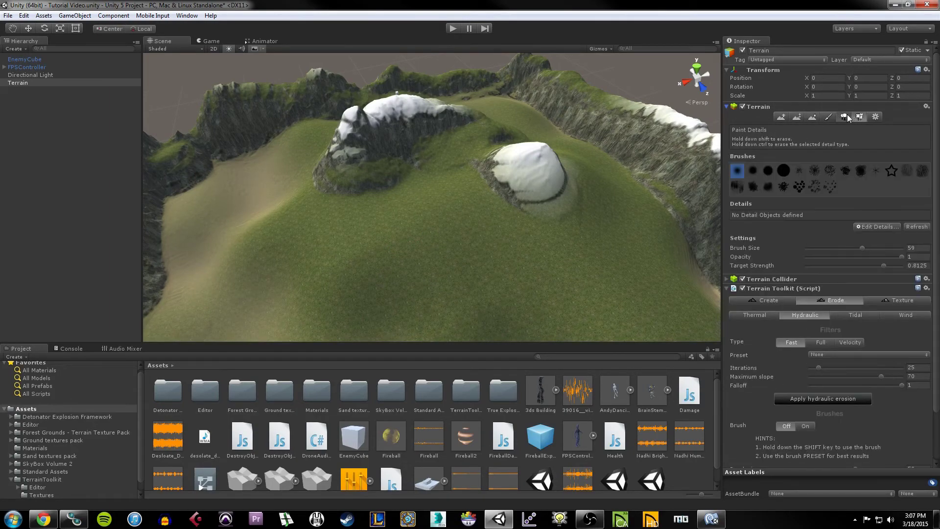
left_click(846, 117)
left_click(881, 177)
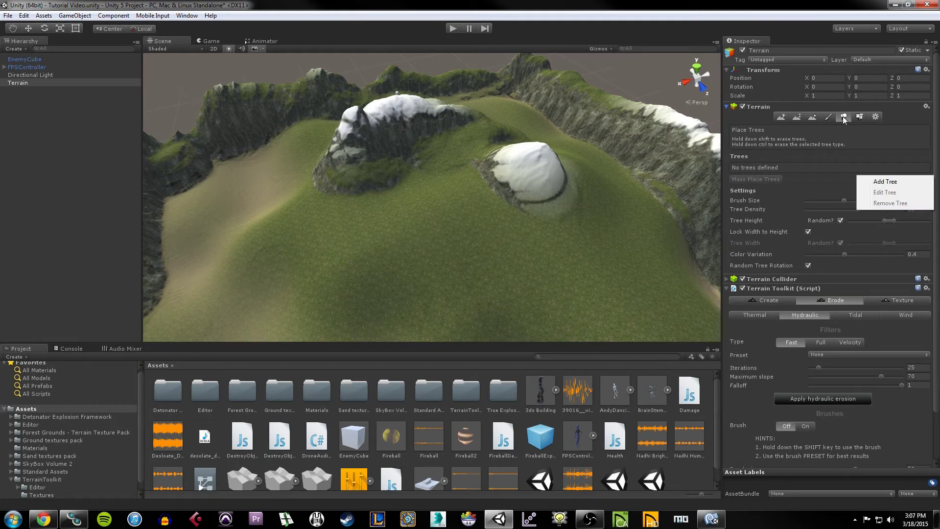
left_click(877, 181)
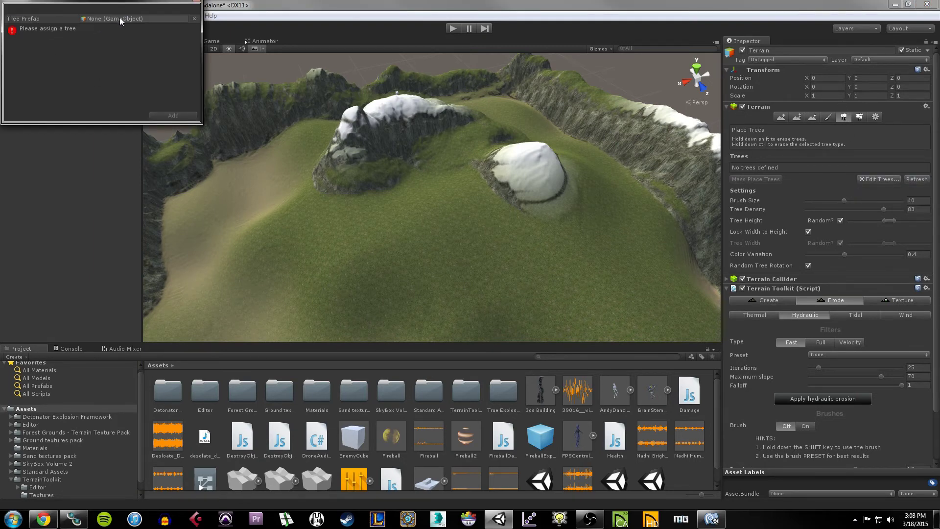
left_click(195, 18)
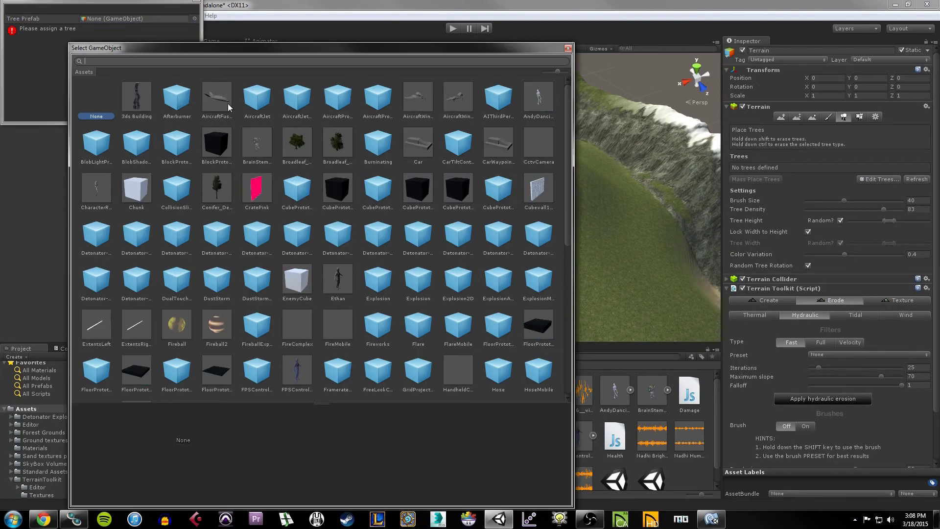
double_click(217, 187)
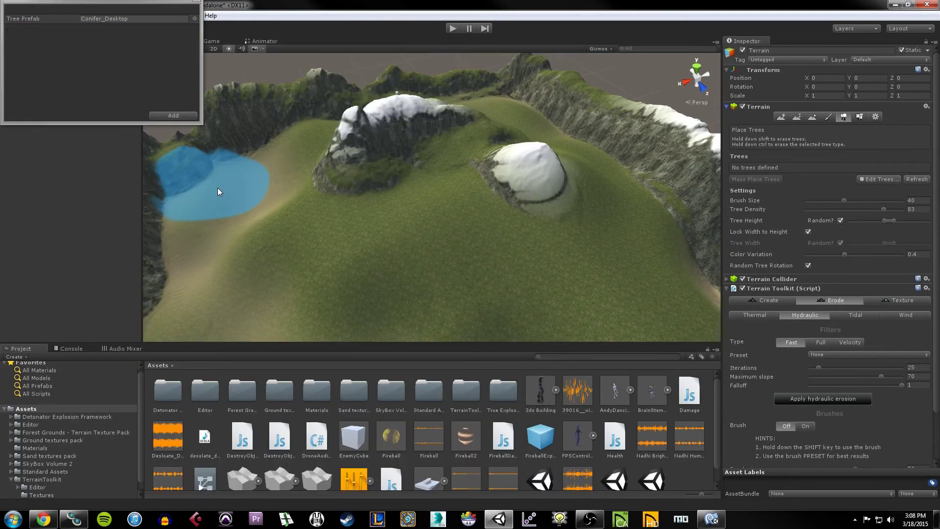
left_click(171, 117)
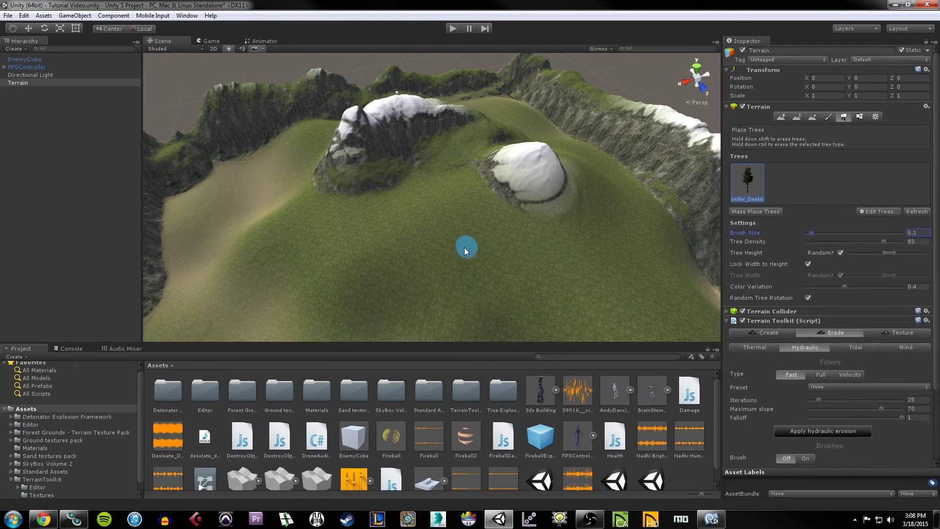
- Paint scattered conifers over the grassy hill around the snowy mounds with a tree brush size of 6.1, and run the scene
left_click(452, 231)
mouse_move(343, 280)
left_mouse_down()
mouse_move(539, 316)
mouse_move(632, 213)
mouse_move(559, 149)
mouse_move(463, 153)
mouse_move(289, 249)
left_mouse_up()
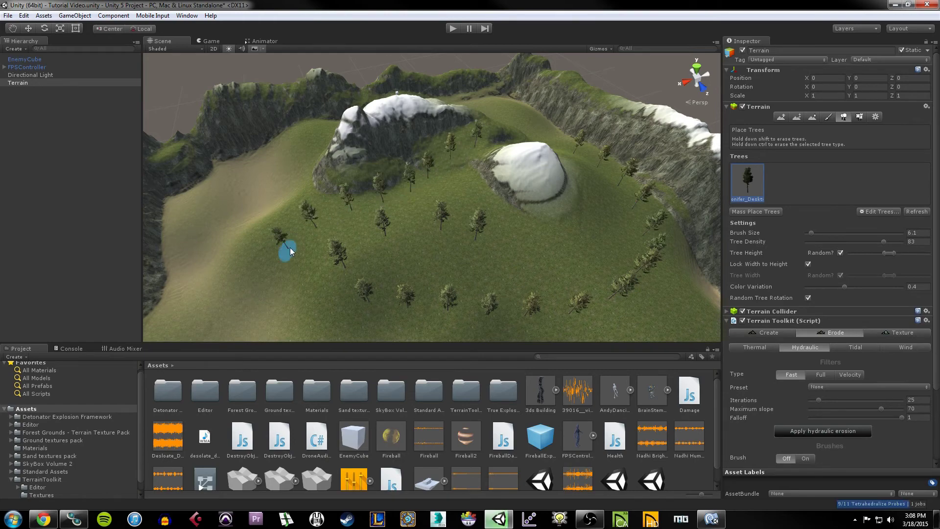
left_click(453, 28)
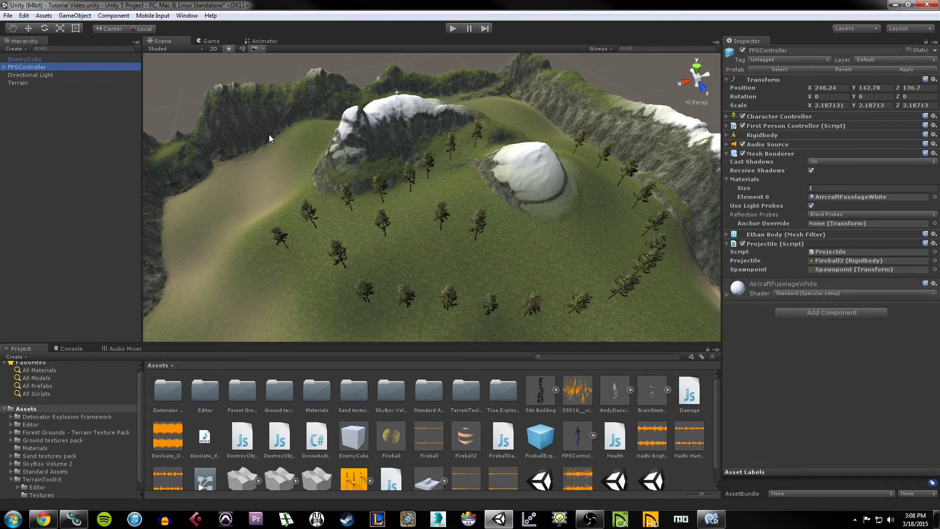
- Turn the scene view toward the sky and open the Lighting settings, showing the properties of the assigned Default-Skybox material
right_click_drag(493, 269, 324, 210)
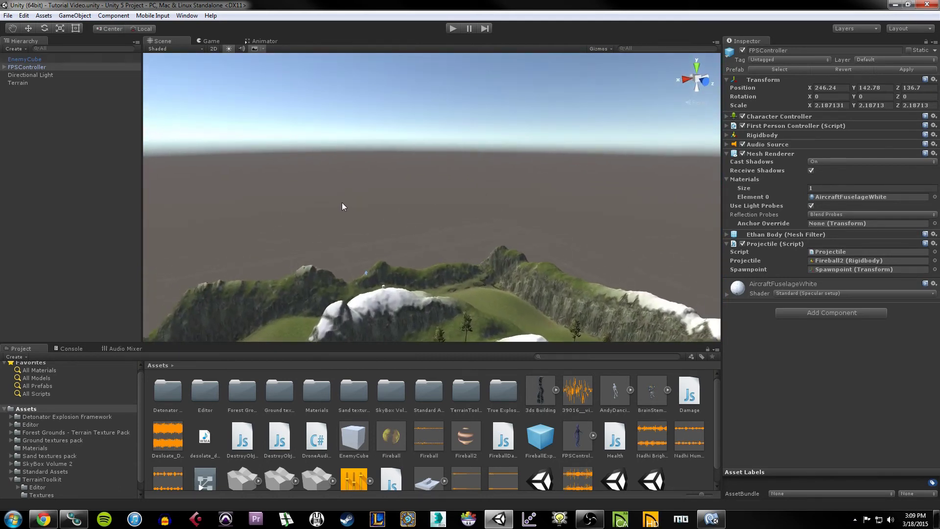
left_click(189, 16)
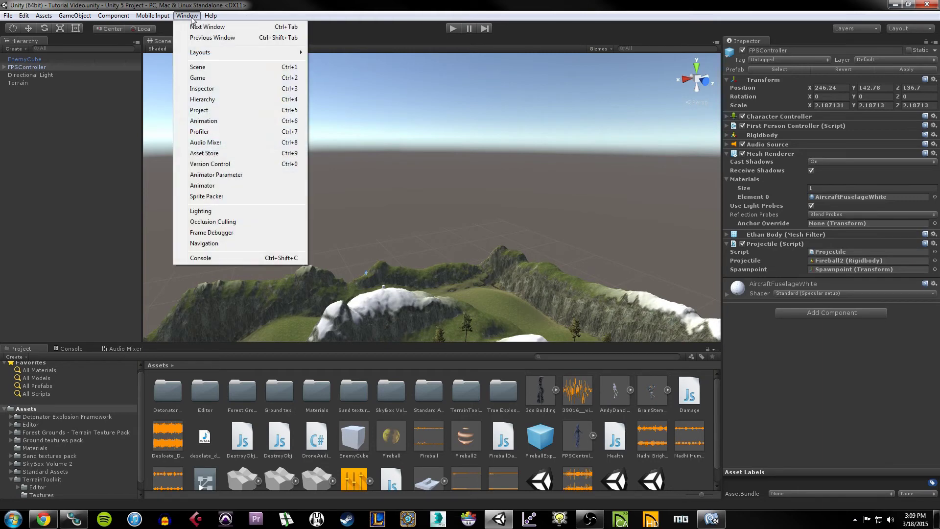
left_click(208, 211)
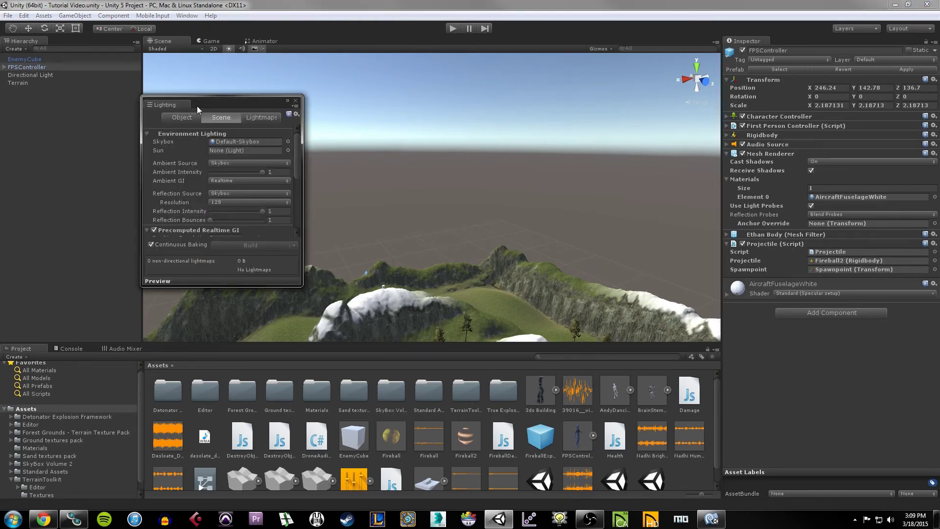
left_click_drag(209, 102, 270, 95)
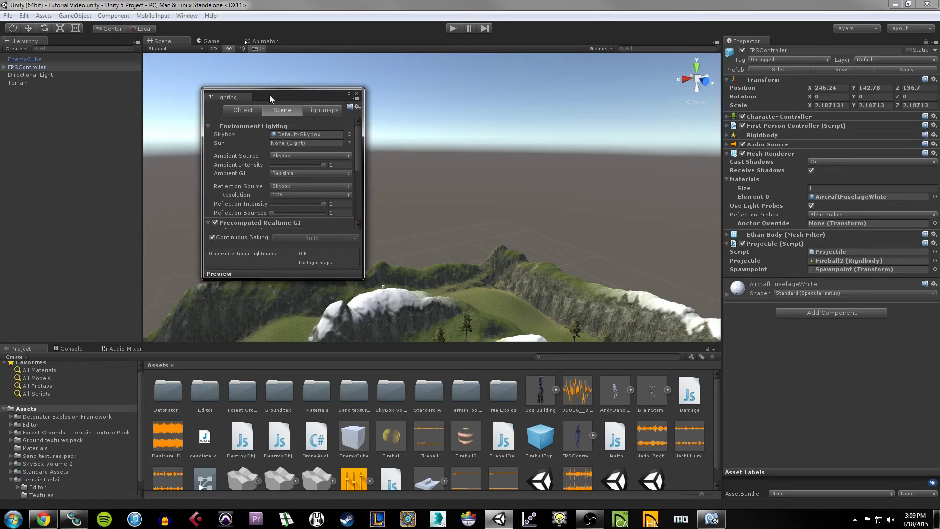
double_click(301, 135)
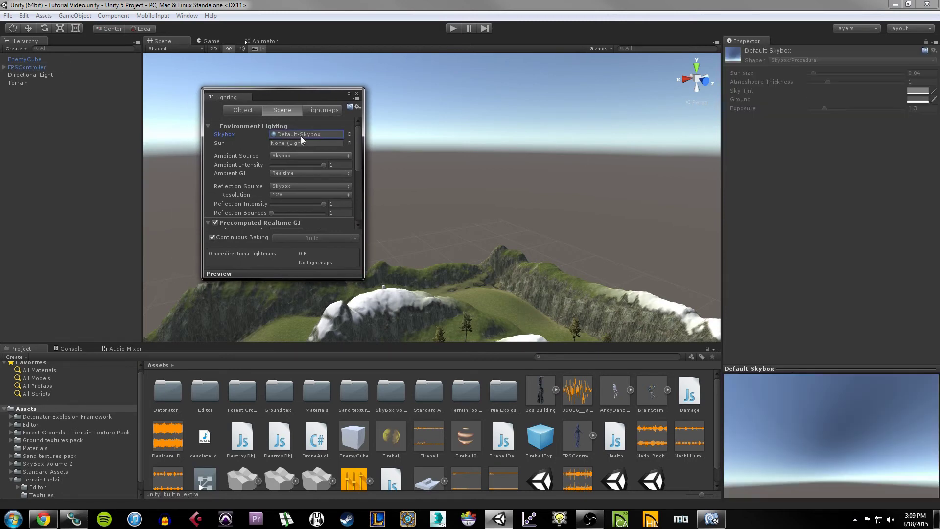
- Browse the materials available for the scene's skybox without choosing one, and look for the SkyBox Volume 2 folder among the project assets
left_click(349, 133)
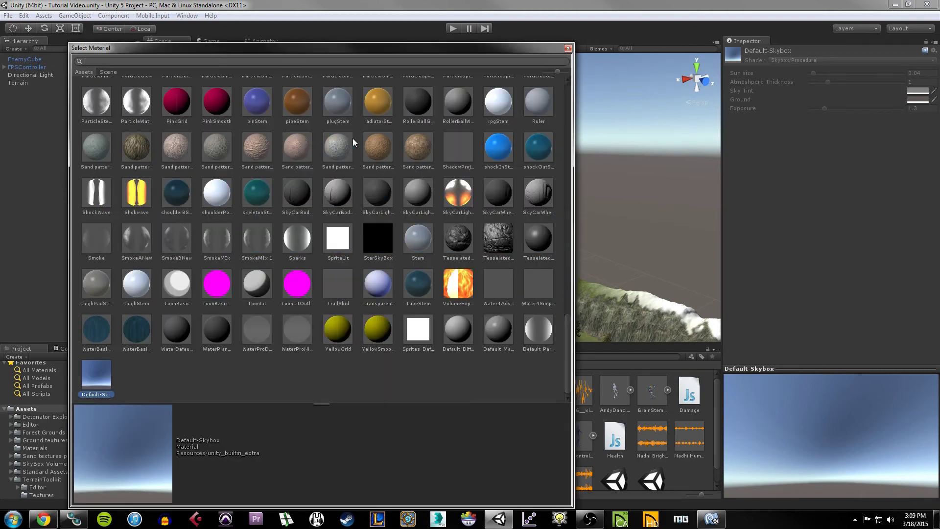
scroll(355, 155, "up", 15)
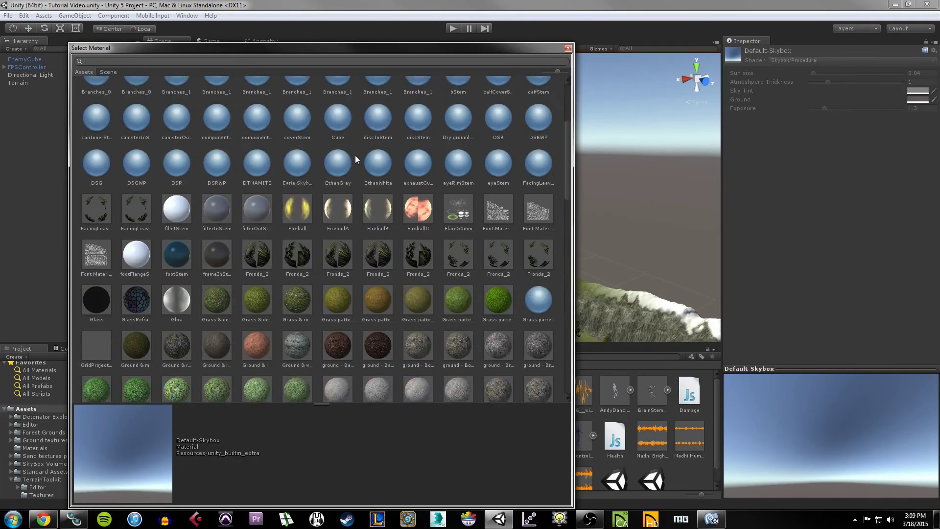
scroll(355, 155, "up", 5)
scroll(355, 155, "down", 5)
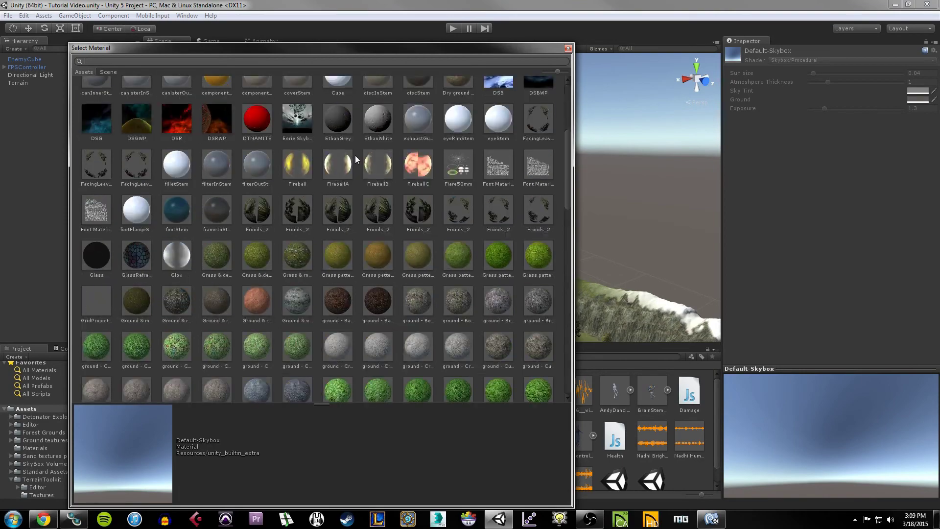
scroll(355, 155, "up", 4)
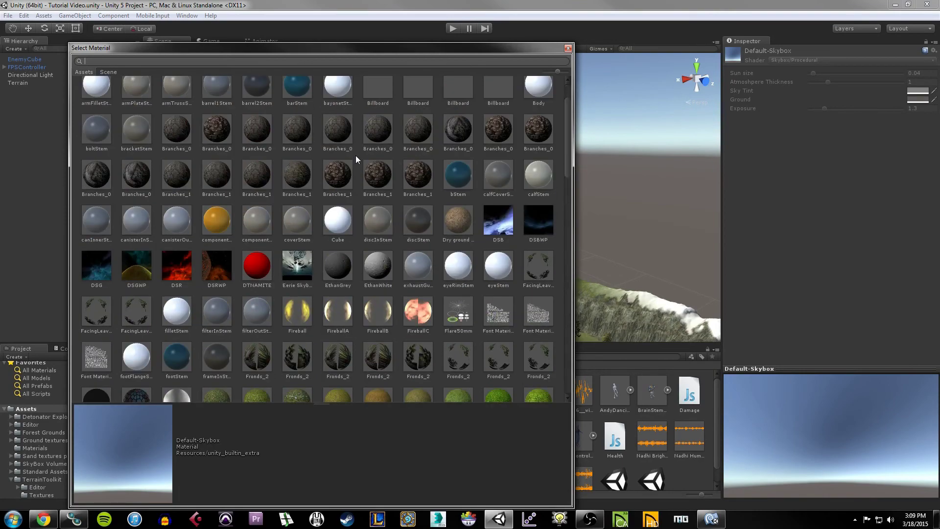
left_click(568, 50)
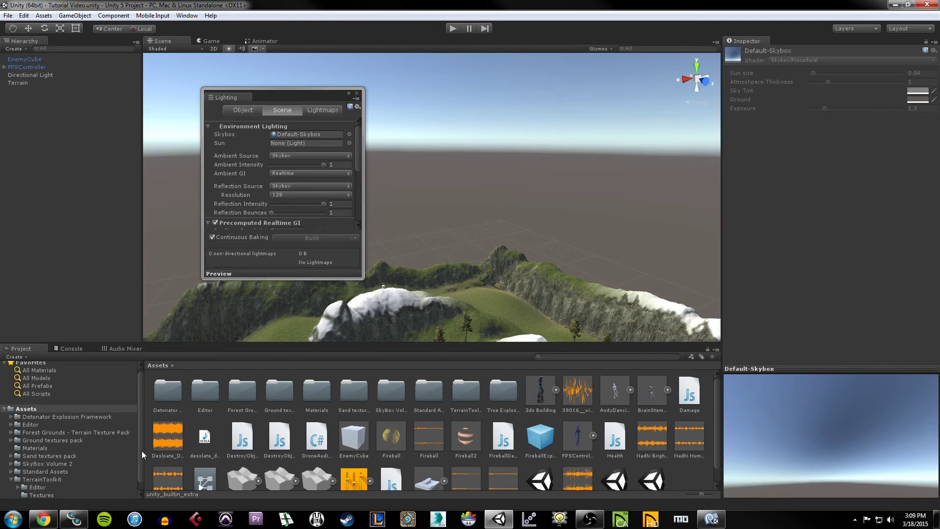
scroll(142, 450, "down", 1)
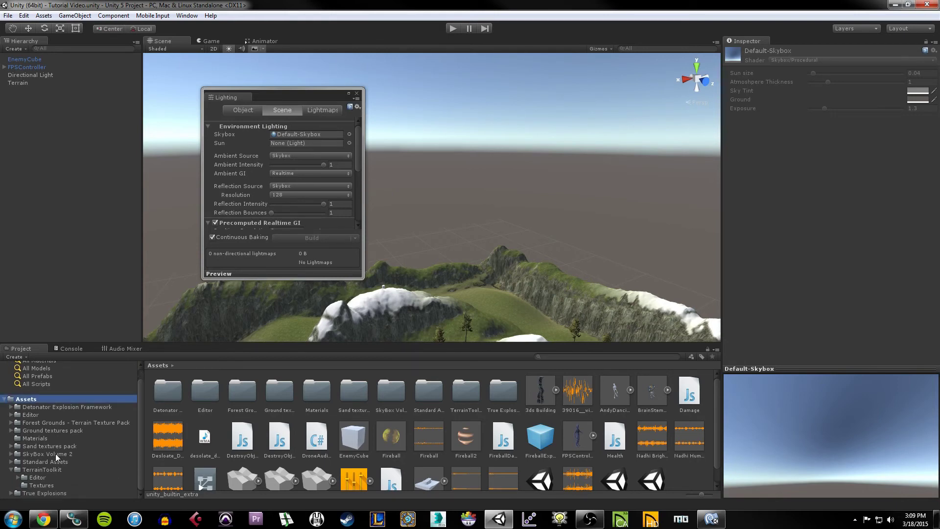
- Search the Asset Store for "skybox volume", open the free Skybox Volume 2 (Nebula) package and start its import
left_click(186, 16)
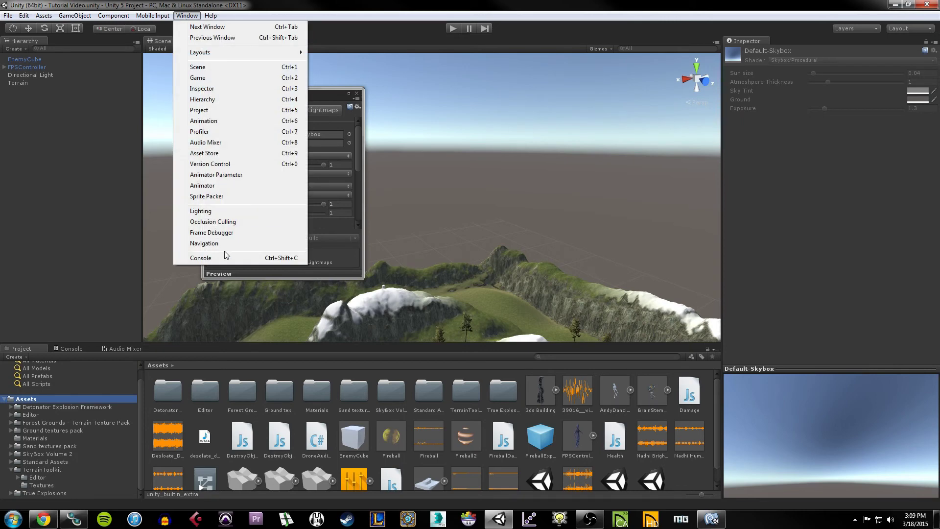
left_click(223, 153)
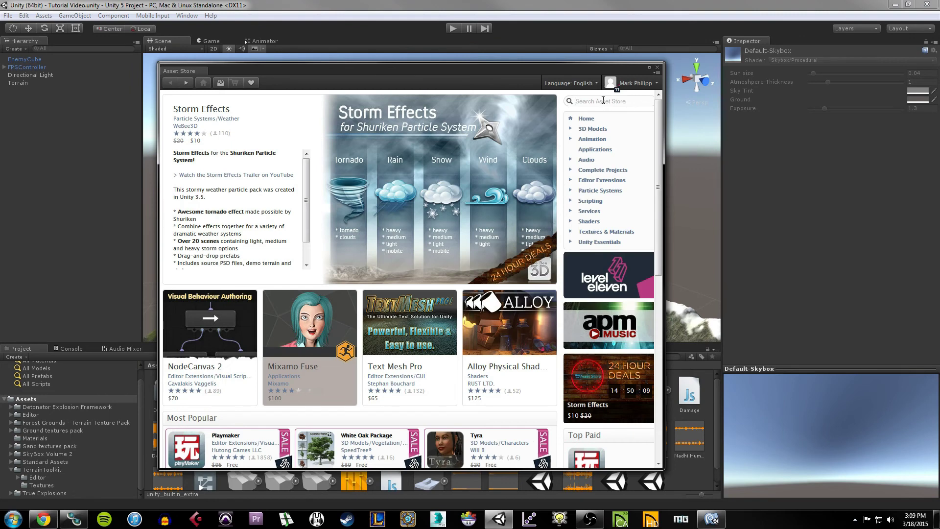
left_click(604, 100)
type("skybox volume")
key("Return")
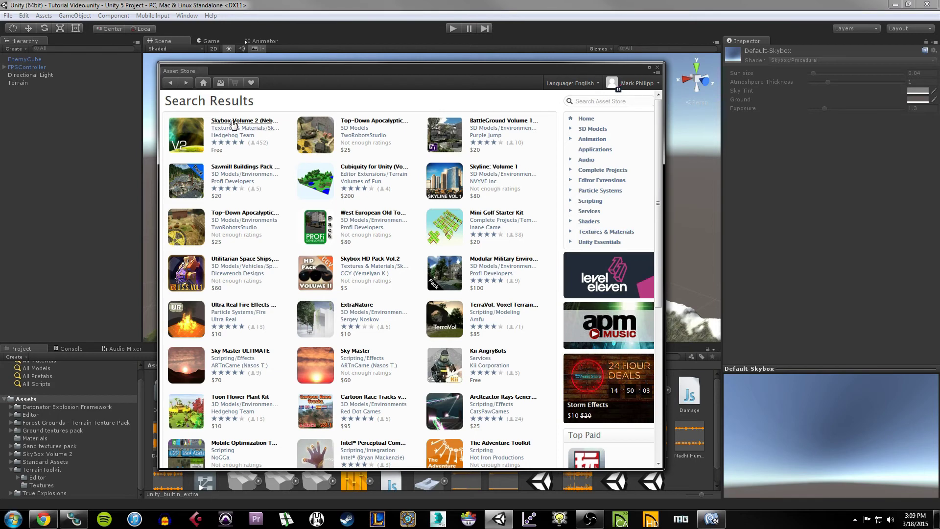
left_click(233, 124)
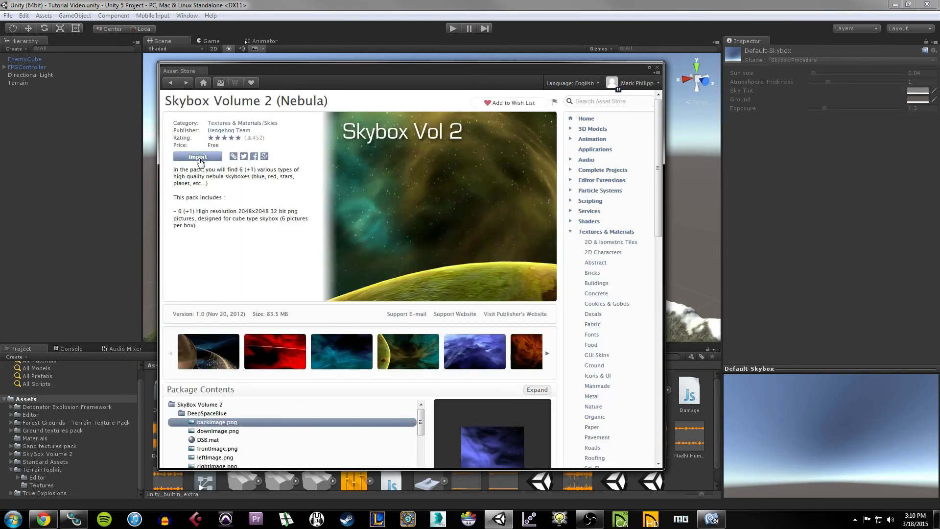
left_click(199, 157)
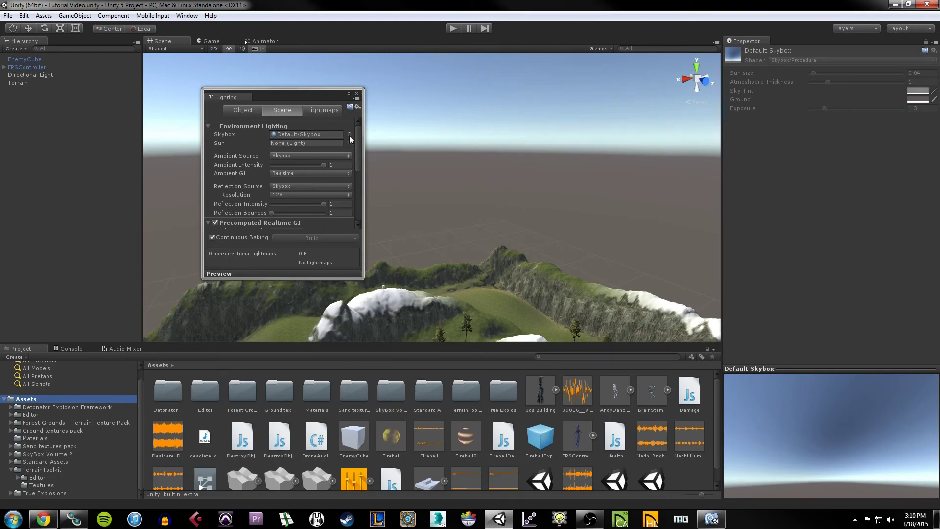
- Assign the DSB material from SkyBox Volume 2 as the scene's skybox in the Lighting settings
left_click(349, 134)
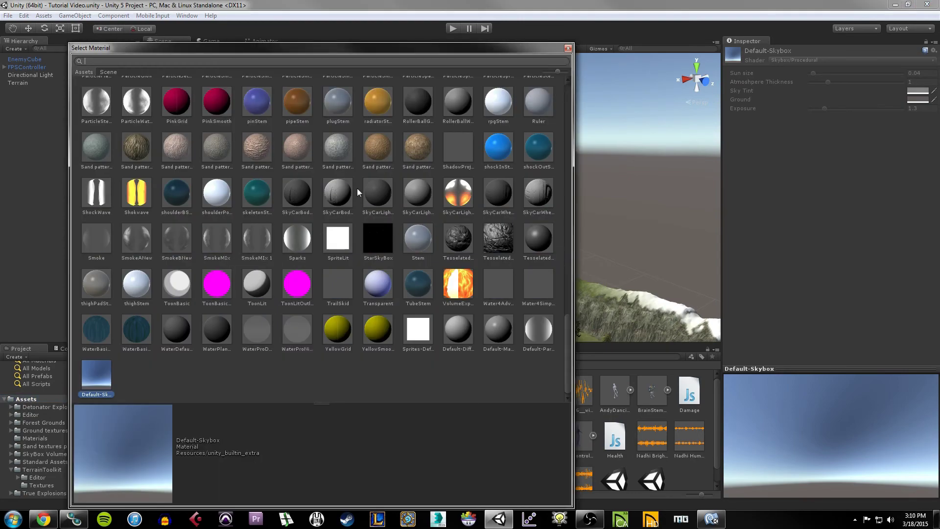
scroll(362, 194, "down", 10)
scroll(361, 195, "up", 8)
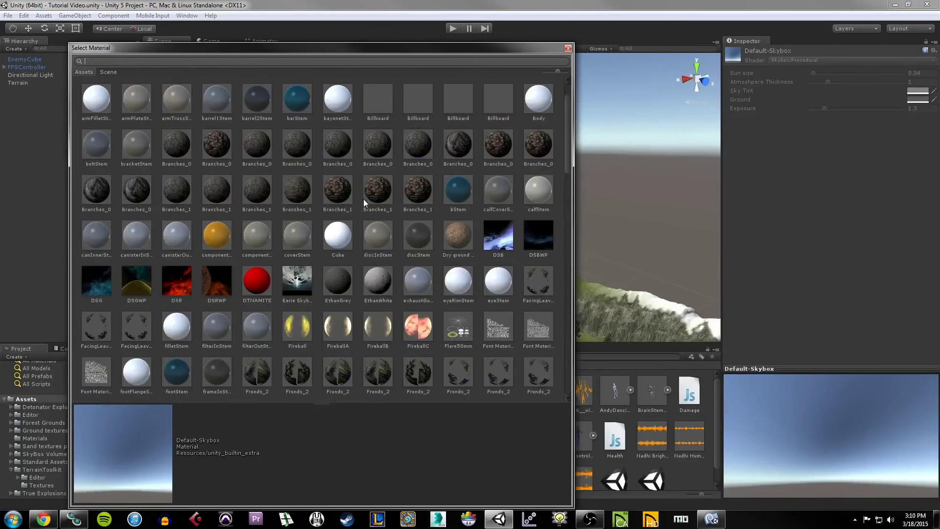
left_click(500, 235)
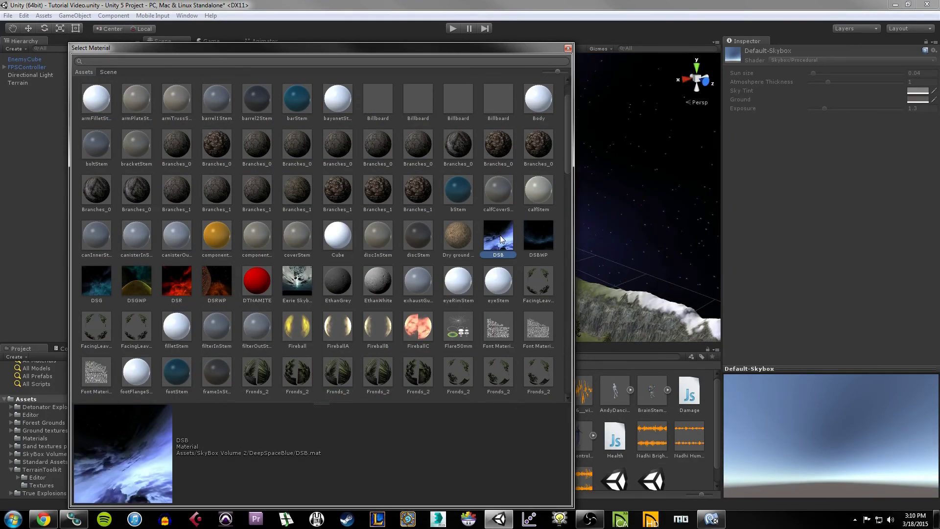
double_click(501, 235)
- Shift the Lighting window aside, run the scene to check the new sky, and stop play mode
left_click_drag(283, 93, 413, 93)
left_click(453, 28)
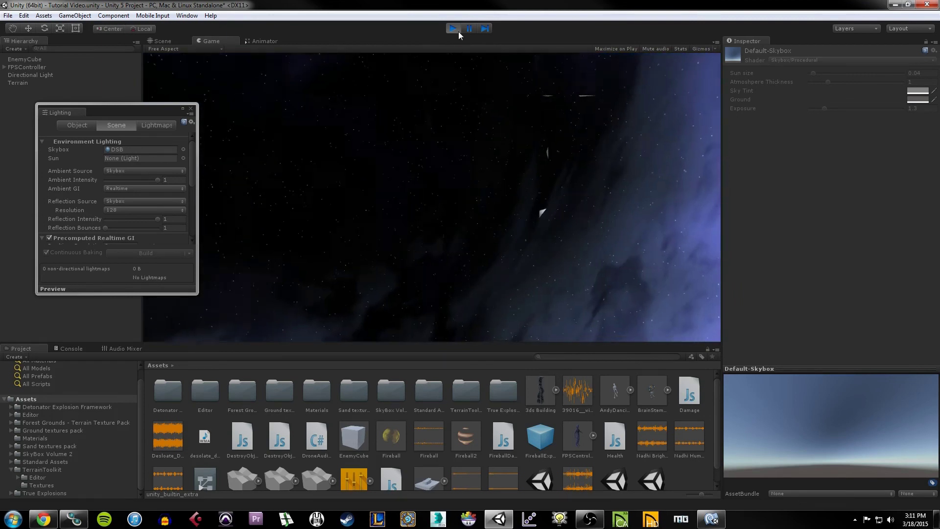
left_click(454, 28)
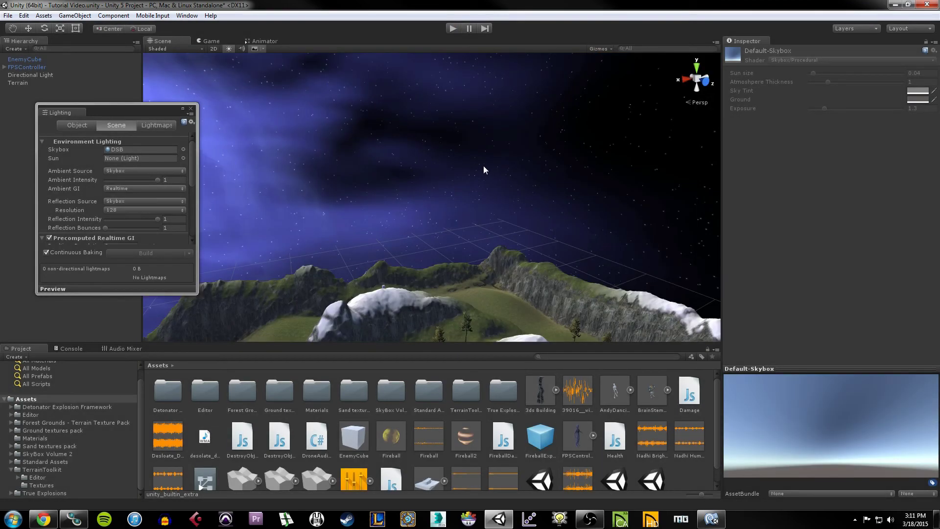
- Try Color as the scene's ambient source, compare its effect on the terrain, and set the source back to Skybox
left_click_drag(148, 111, 405, 86)
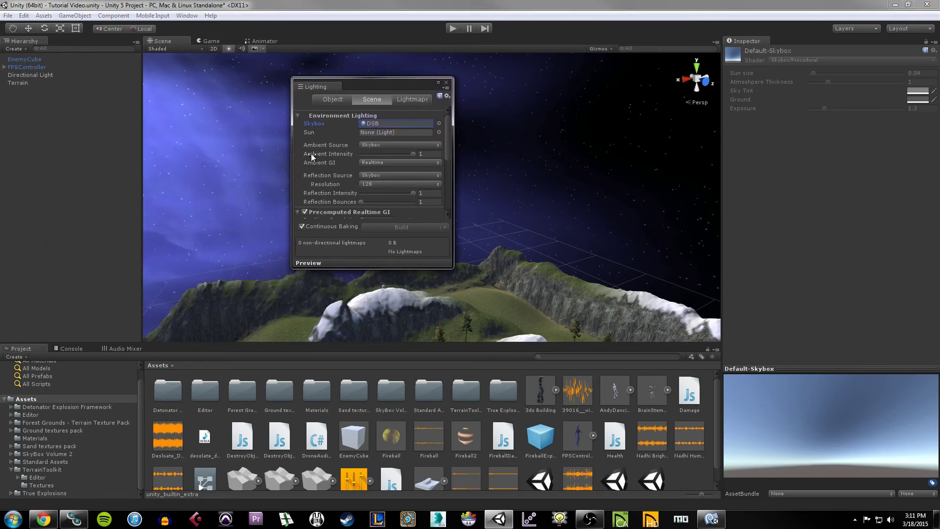
left_click(333, 144)
left_click(390, 145)
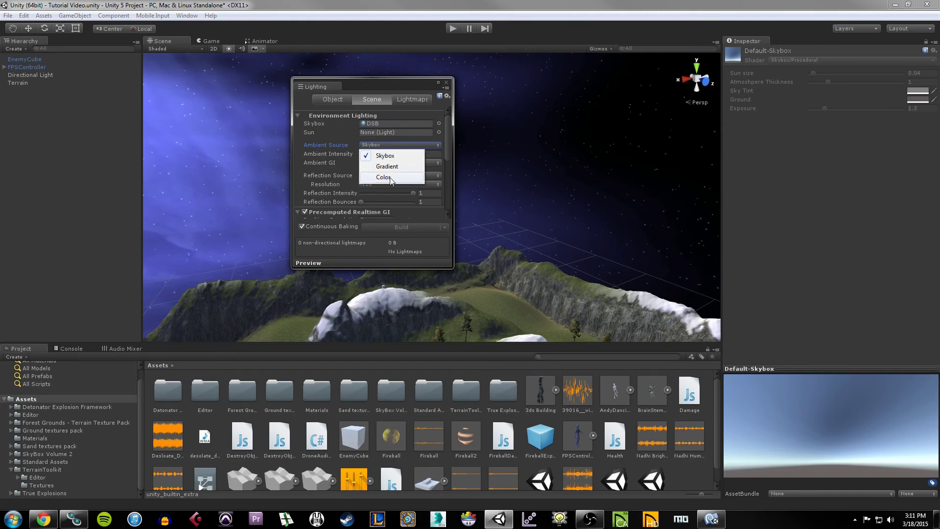
left_click(548, 148)
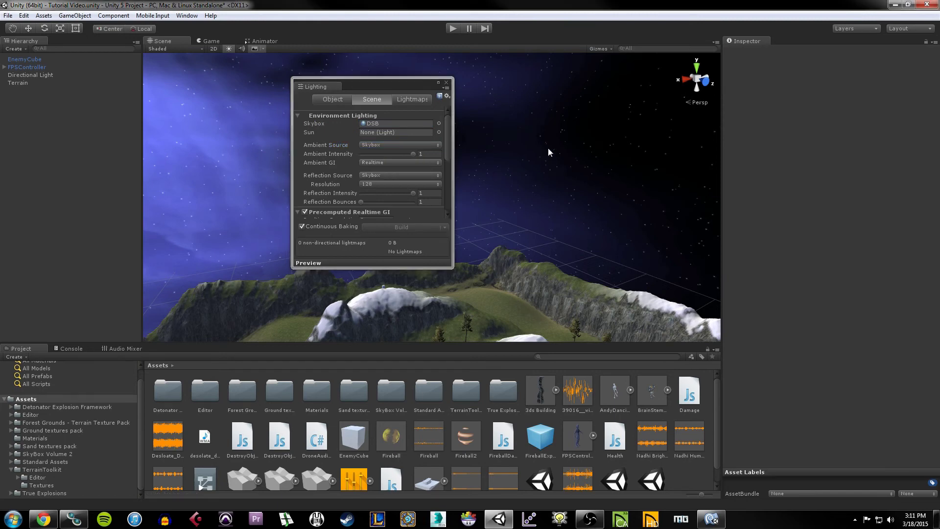
right_click_drag(548, 148, 470, 227)
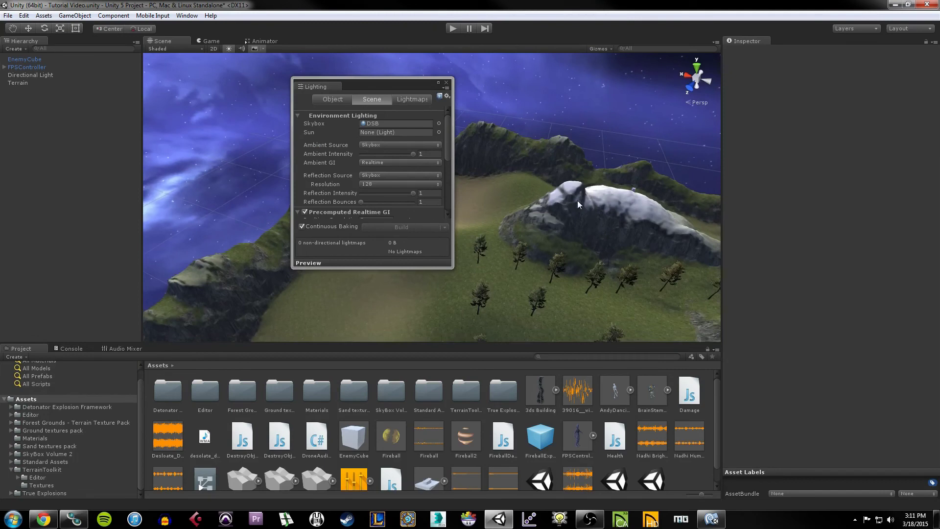
left_click(384, 145)
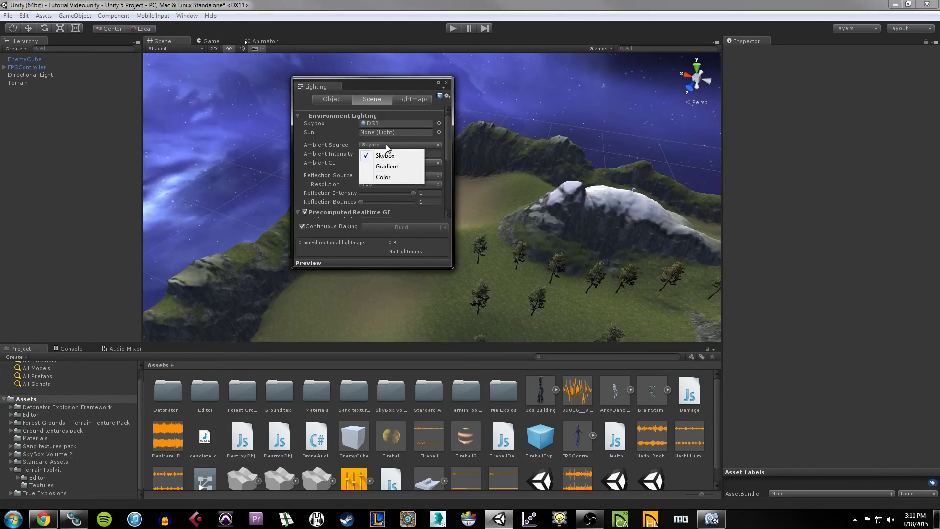
left_click(383, 177)
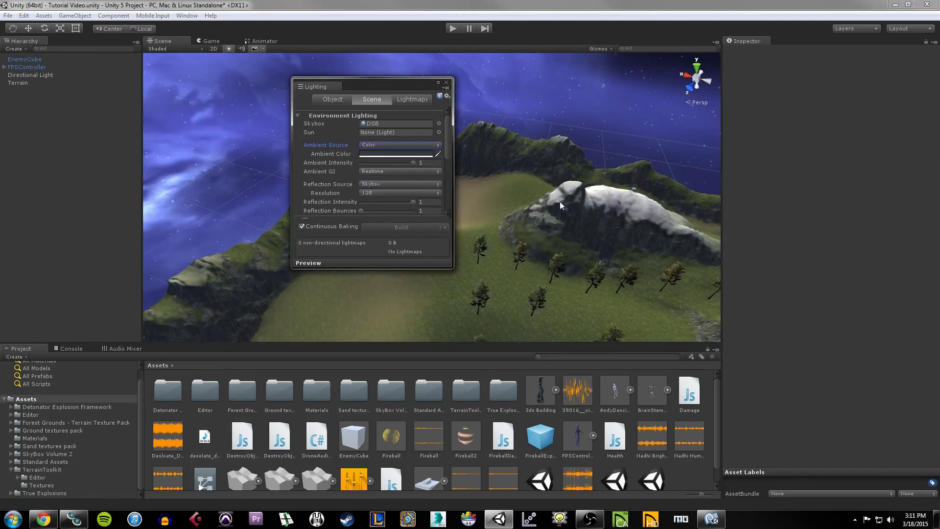
left_click(413, 146)
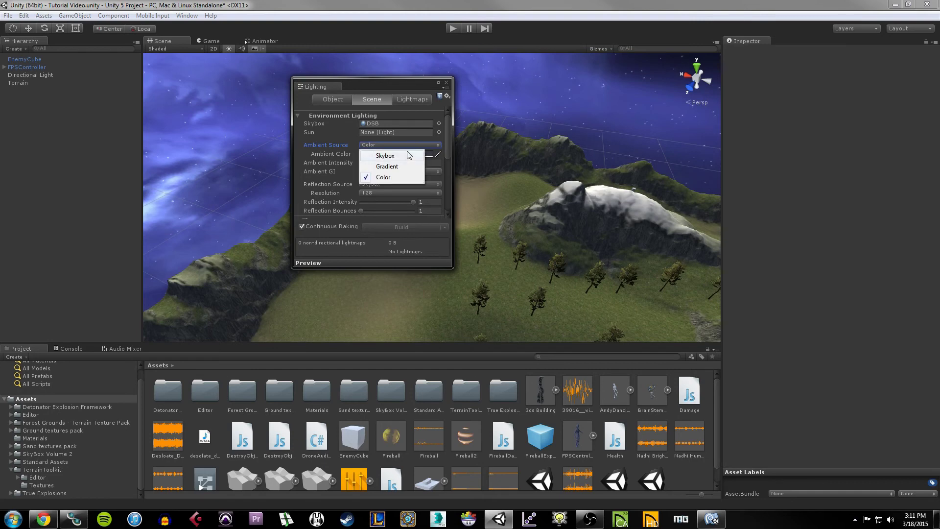
left_click(407, 156)
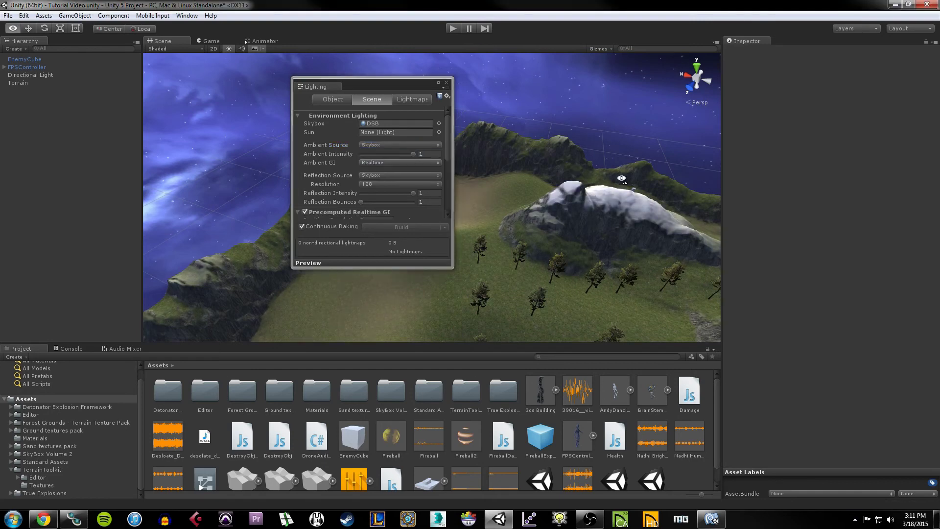
- Look around the sky and mountains, and try raising the scene's Reflection Bounces to 3
right_click_drag(539, 205, 534, 126)
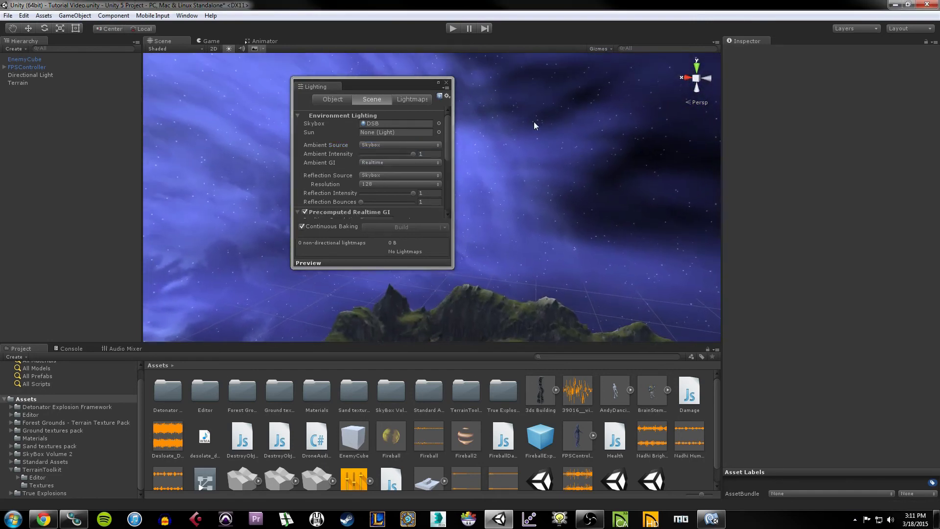
right_click_drag(551, 199, 501, 148)
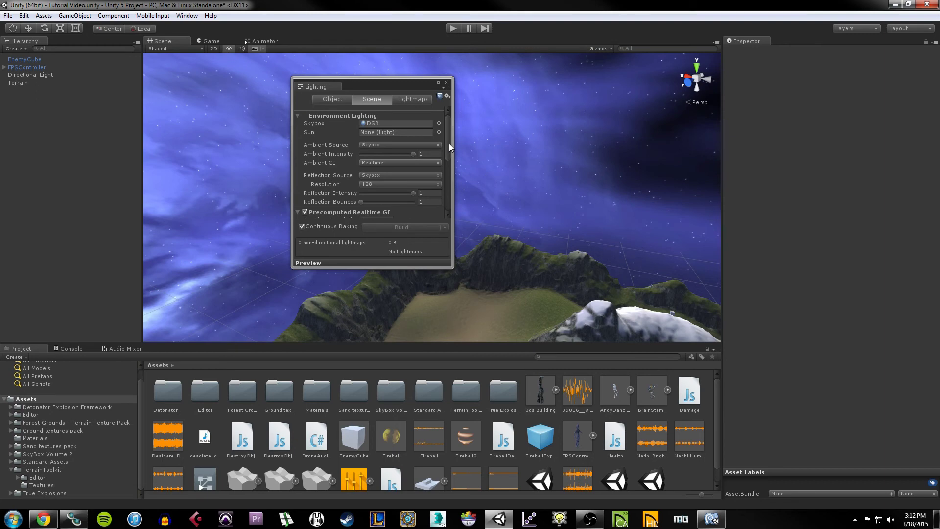
right_click_drag(458, 147, 628, 260)
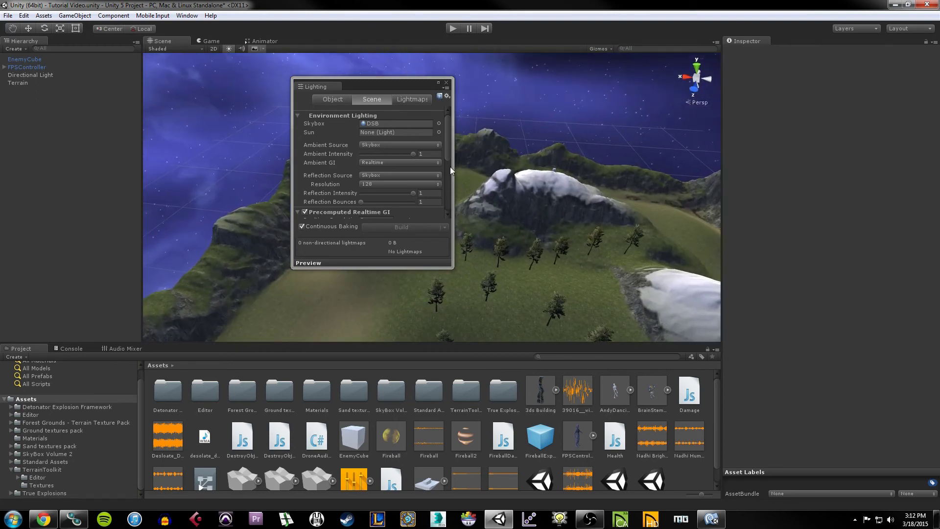
left_click_drag(449, 152, 429, 169)
left_click(361, 177)
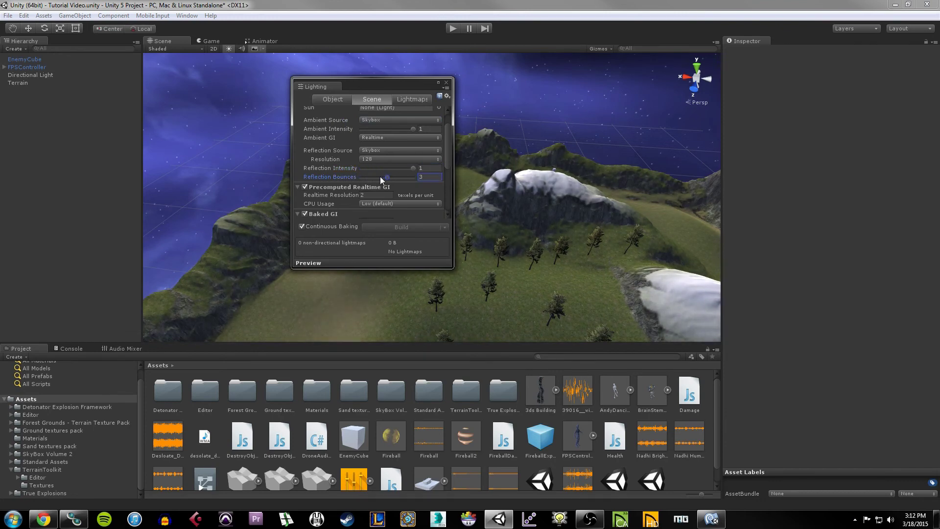
- Enable Fog in the scene's Lighting settings and show its colour, mode and density options
left_click_drag(451, 156, 447, 208)
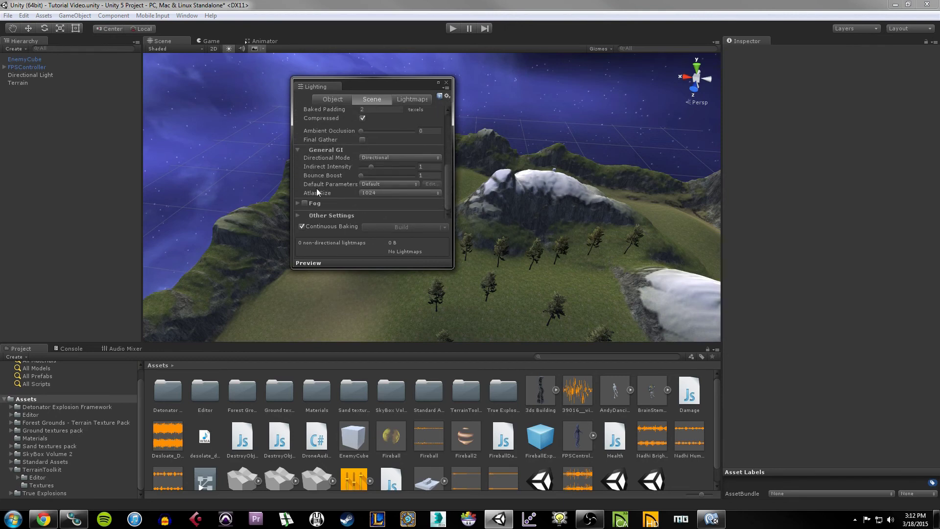
left_click(297, 203)
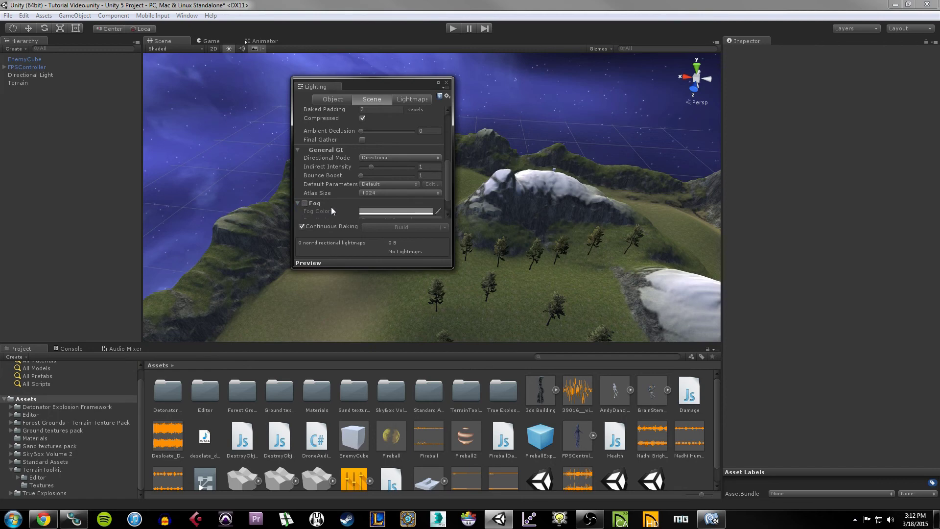
left_click(326, 201)
left_click_drag(448, 192, 446, 201)
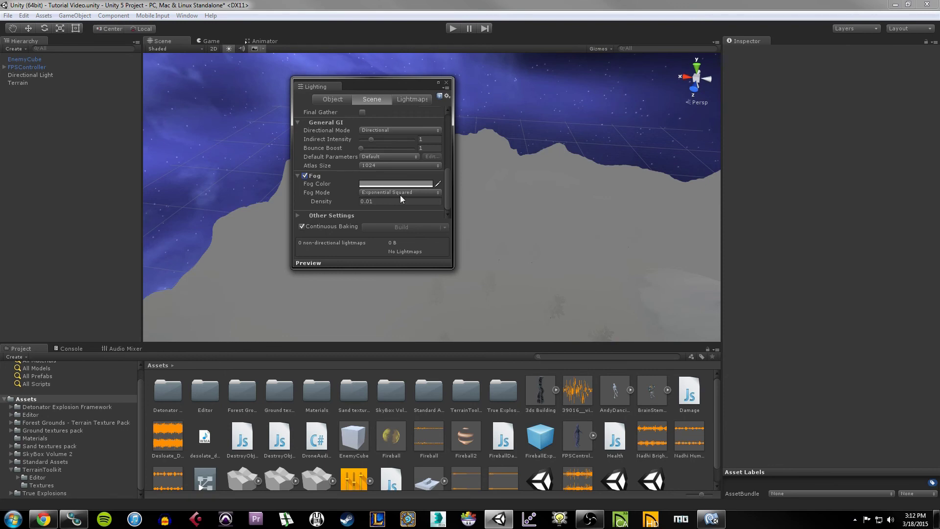
- Run the scene to check the fog in game, close the Lighting window, and stop play mode
left_click(453, 29)
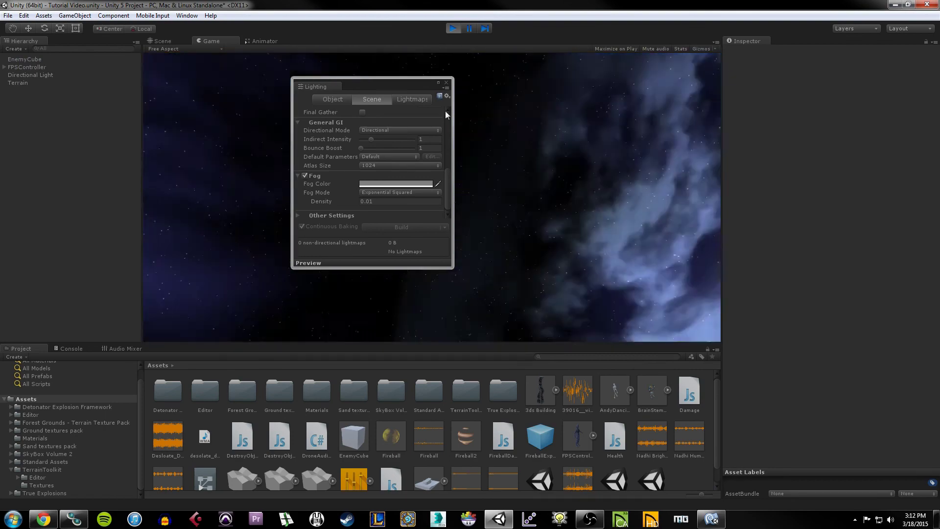
left_click(446, 82)
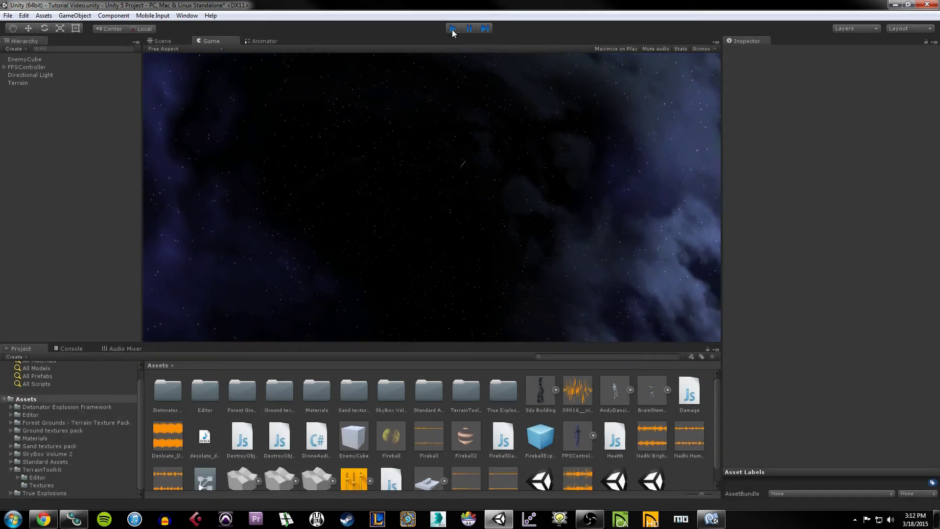
left_click(452, 30)
- Reopen the Lighting settings, set the fog density to 0.002, and test it with a short run of the scene
left_click(186, 16)
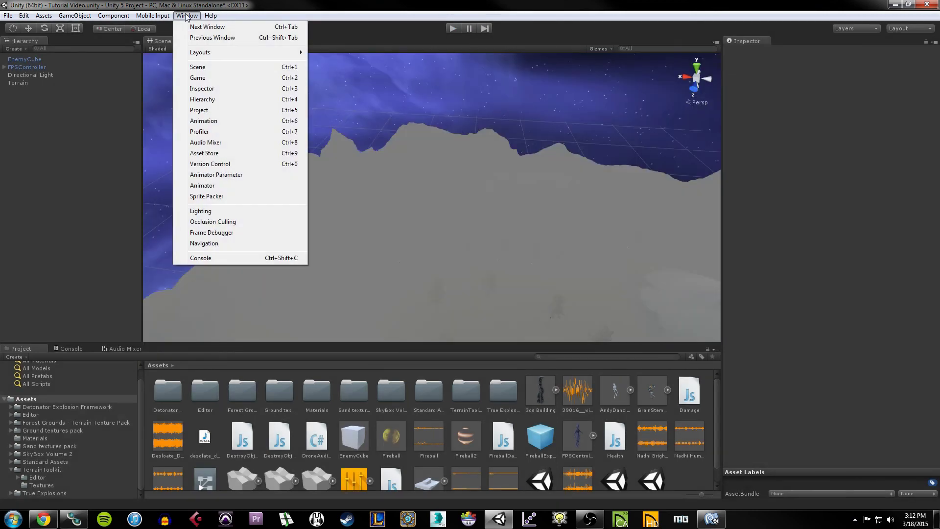
left_click(237, 210)
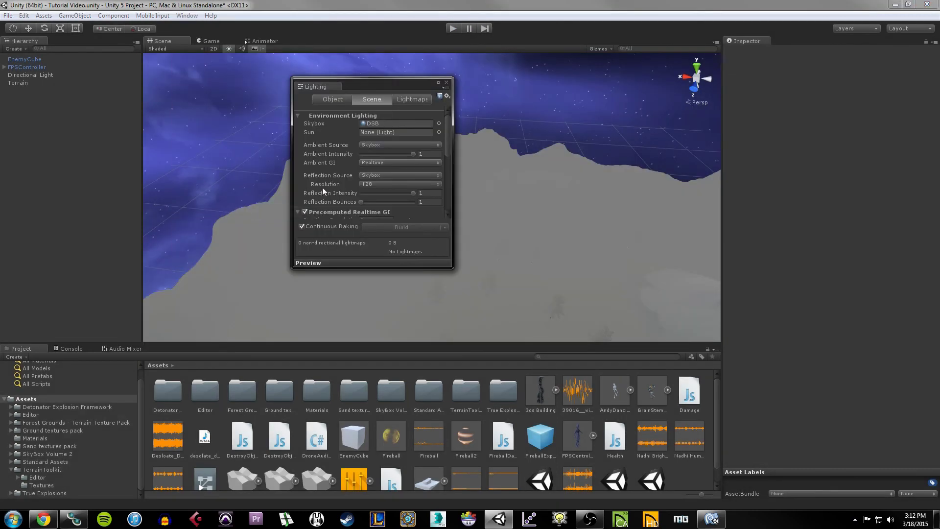
scroll(318, 192, "down", 5)
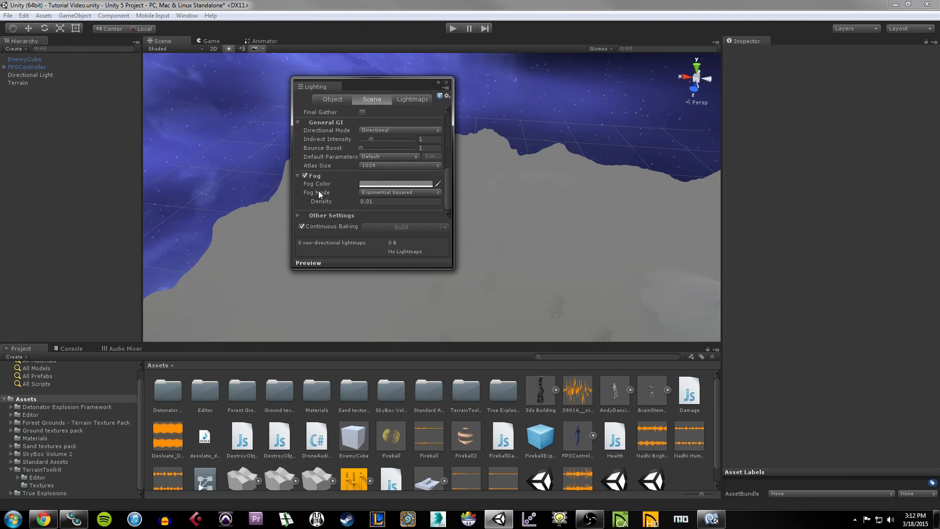
left_click(381, 202)
type("0.")
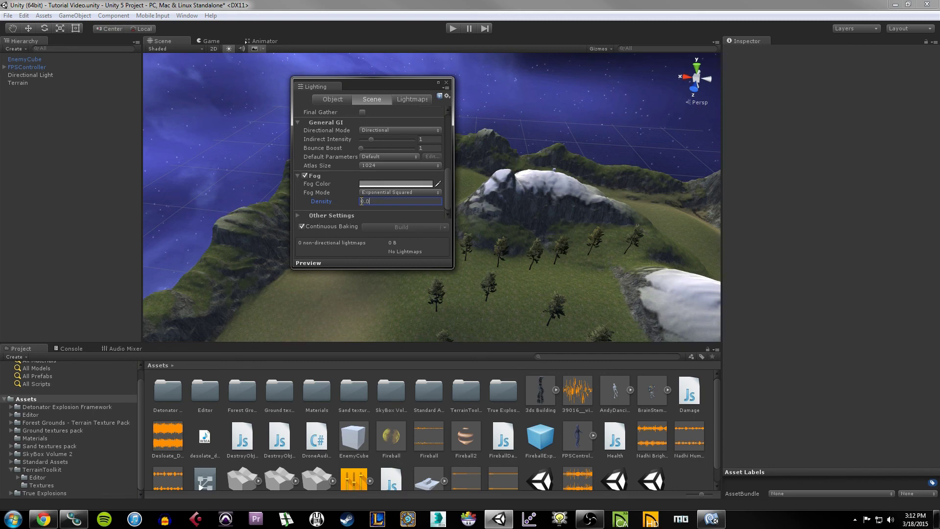
type("005")
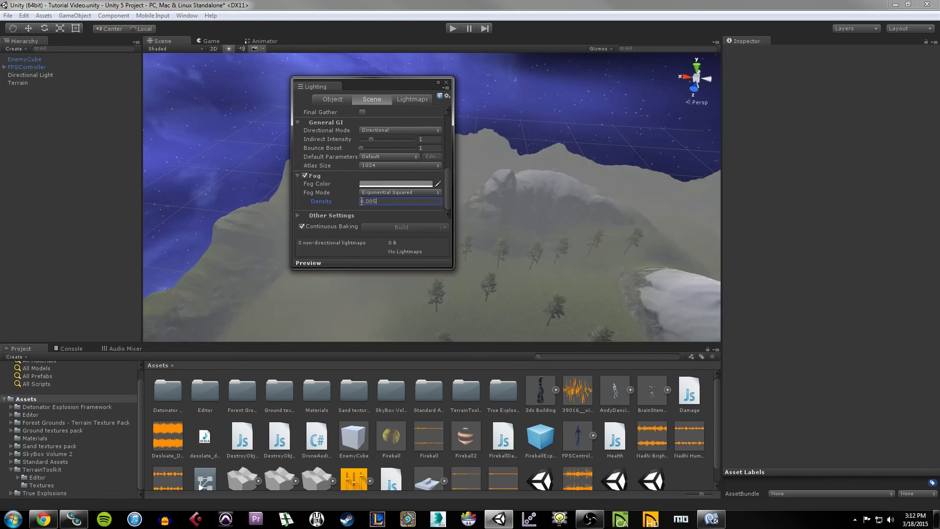
key("BackSpace")
type("2")
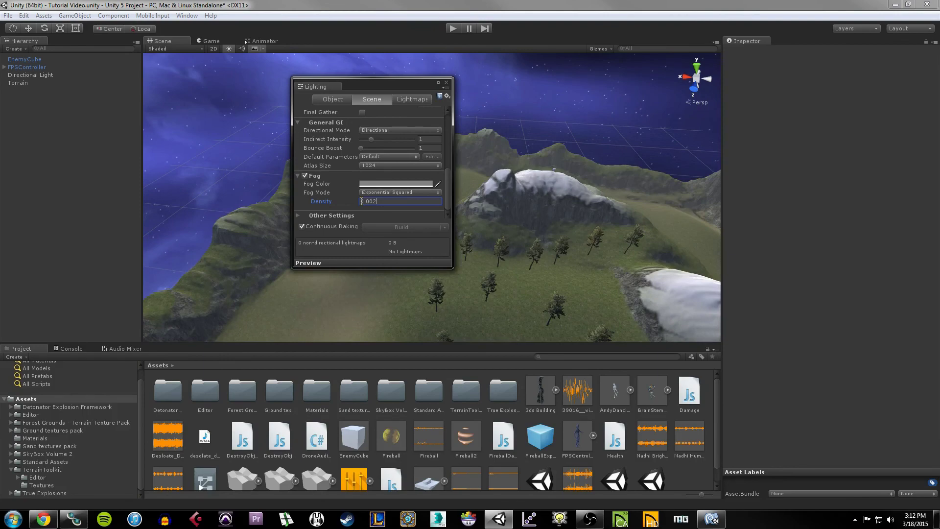
left_click(461, 28)
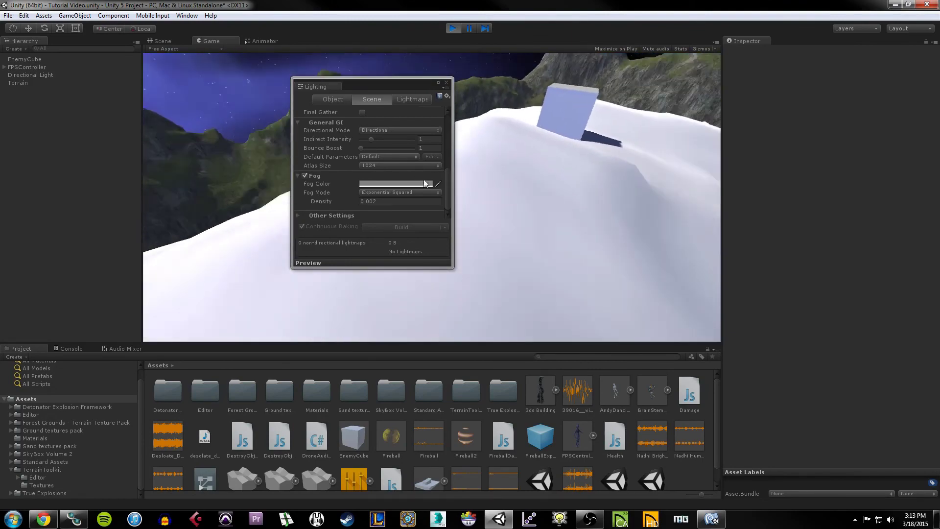
left_click(453, 29)
- Change the fog colour to a soft blue with RGB 119, 139, 197
left_click(395, 184)
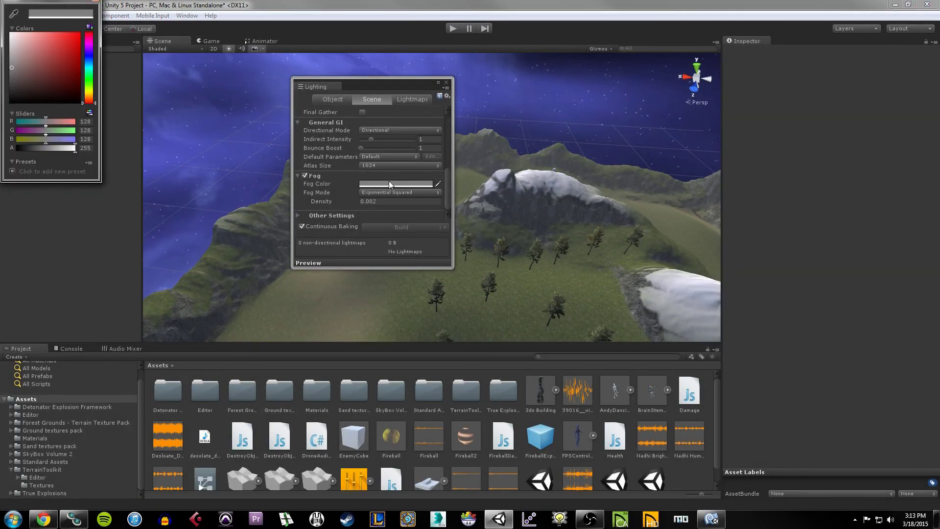
mouse_move(31, 80)
left_mouse_down()
mouse_move(22, 69)
mouse_move(37, 67)
mouse_move(29, 44)
mouse_move(12, 69)
mouse_move(13, 49)
left_mouse_up()
mouse_move(87, 58)
left_mouse_down()
mouse_move(87, 68)
mouse_move(88, 60)
left_mouse_up()
mouse_move(14, 48)
left_mouse_down()
mouse_move(31, 47)
mouse_move(17, 67)
mouse_move(48, 48)
mouse_move(38, 49)
left_mouse_up()
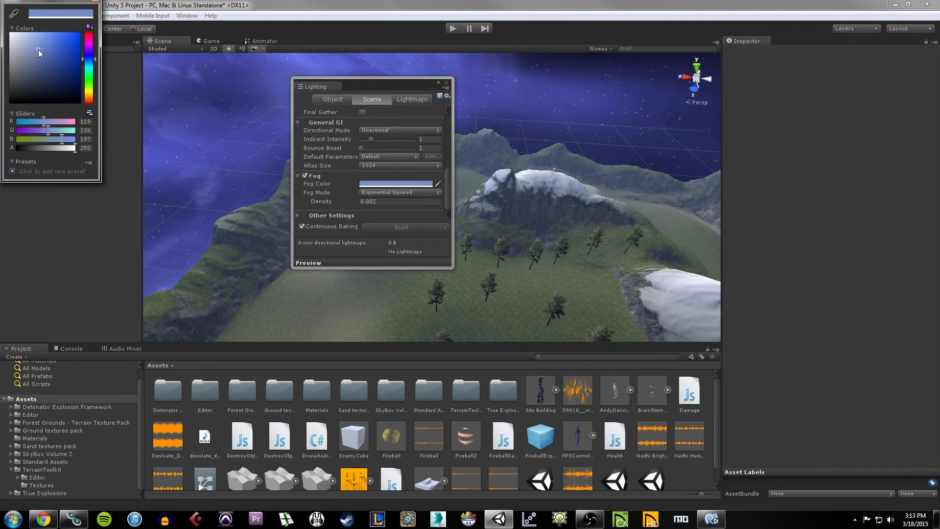
- Run the scene, close the Lighting window, walk forward to check the blue fog among the trees, and stop play mode
left_click(452, 30)
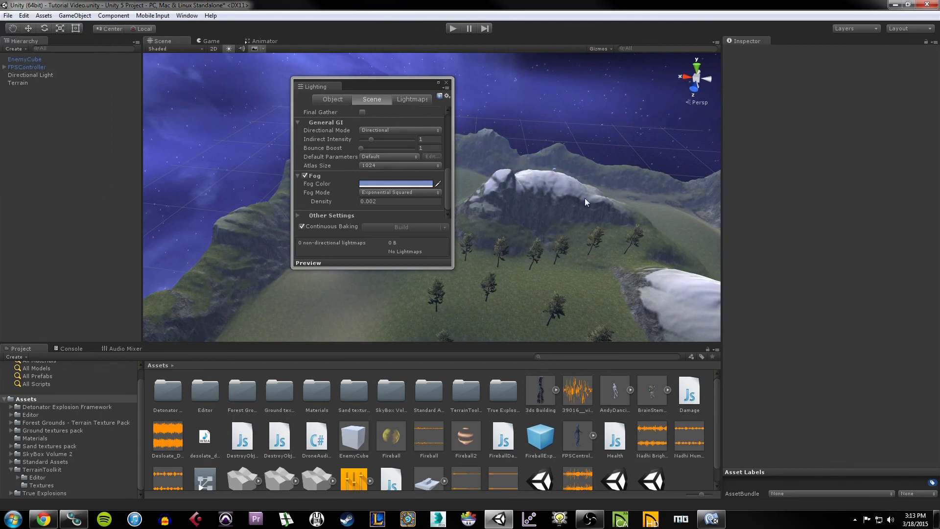
left_click(453, 29)
left_click(446, 82)
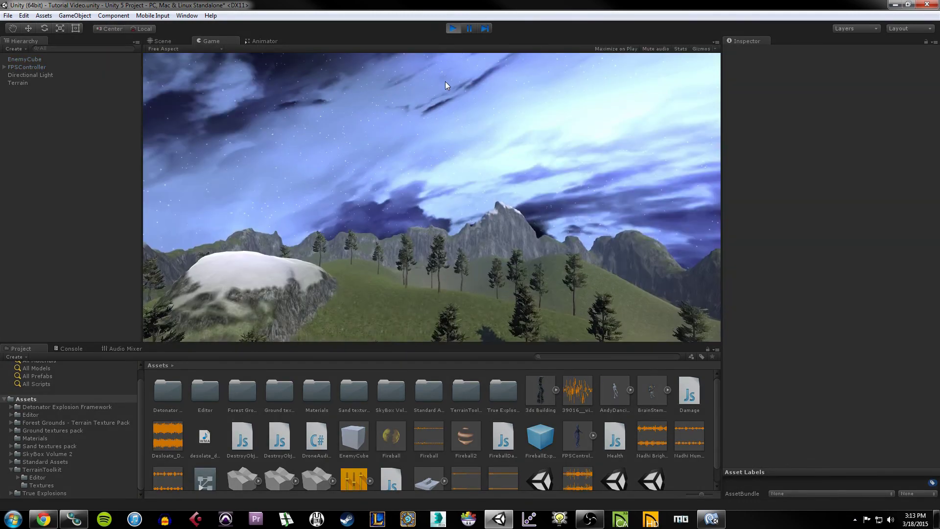
key("w")
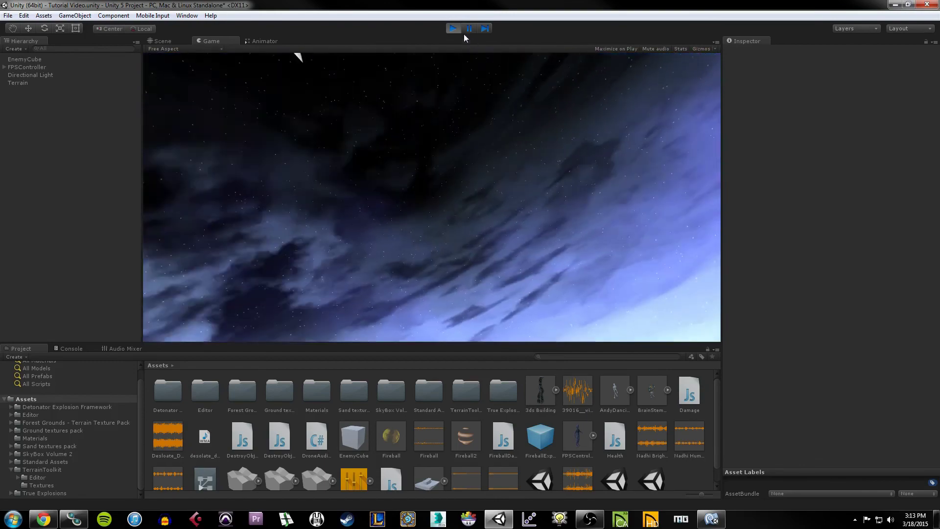
left_click(453, 29)
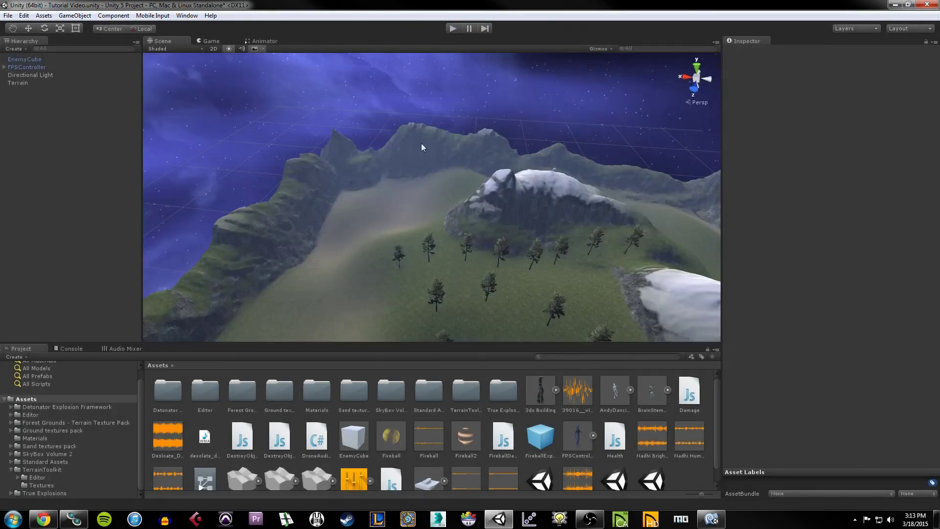
scroll(546, 221, "up", 10)
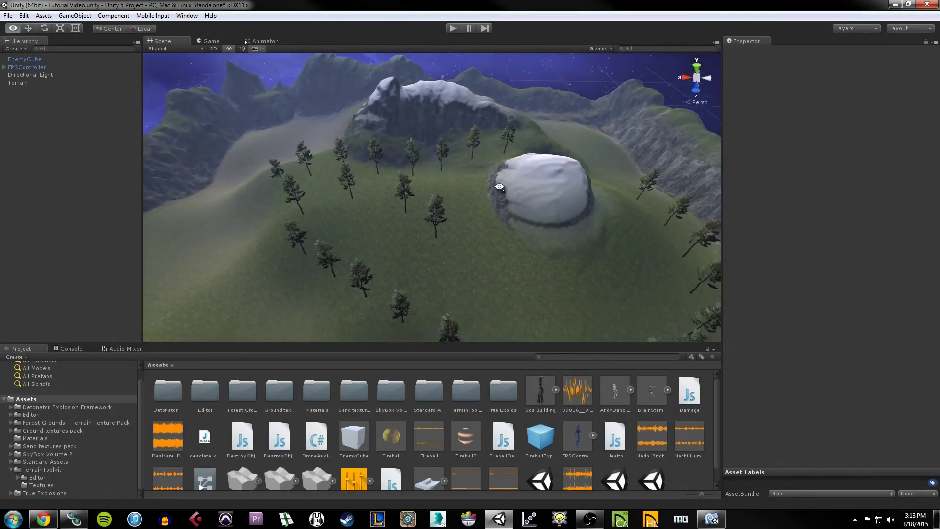
scroll(521, 204, "down", 8)
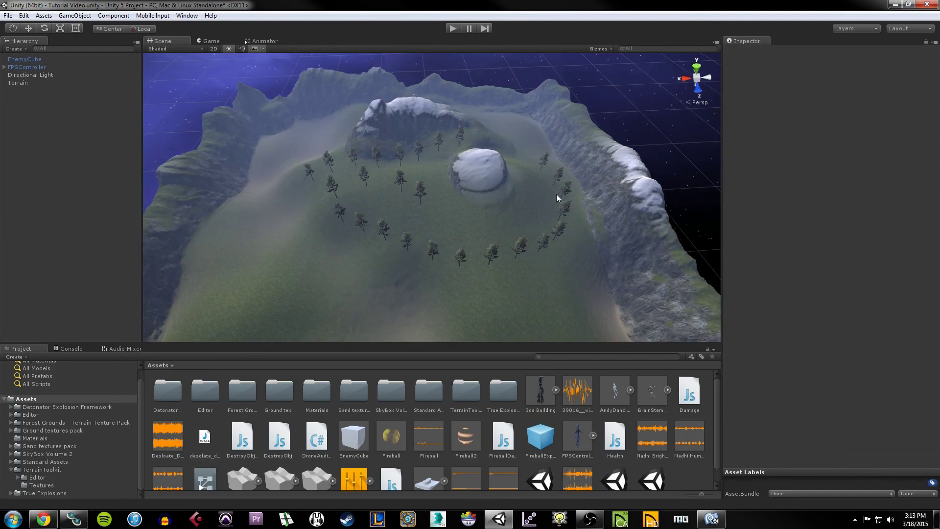
scroll(556, 196, "down", 10)
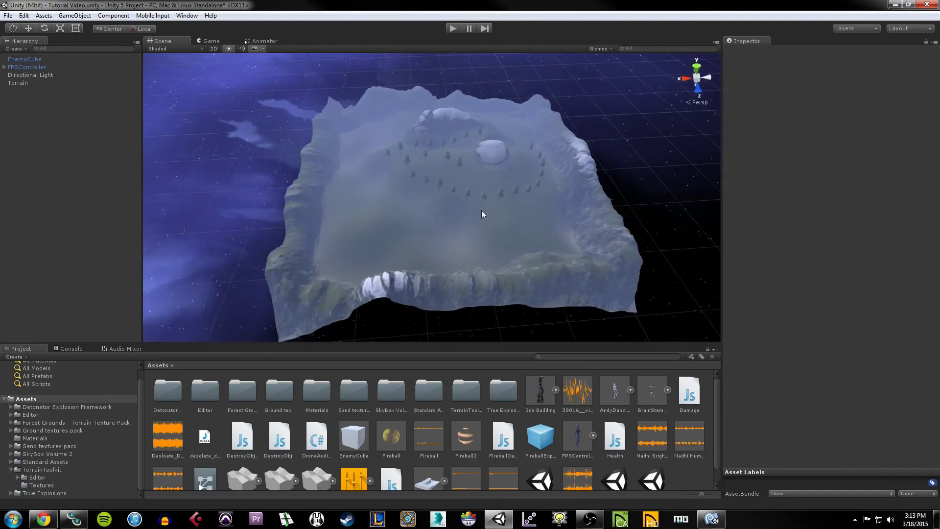
scroll(482, 210, "up", 10)
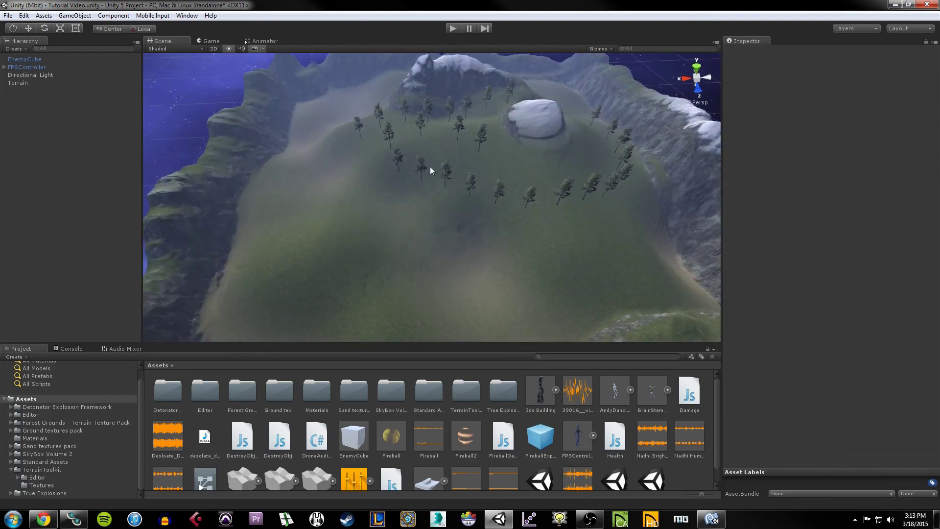